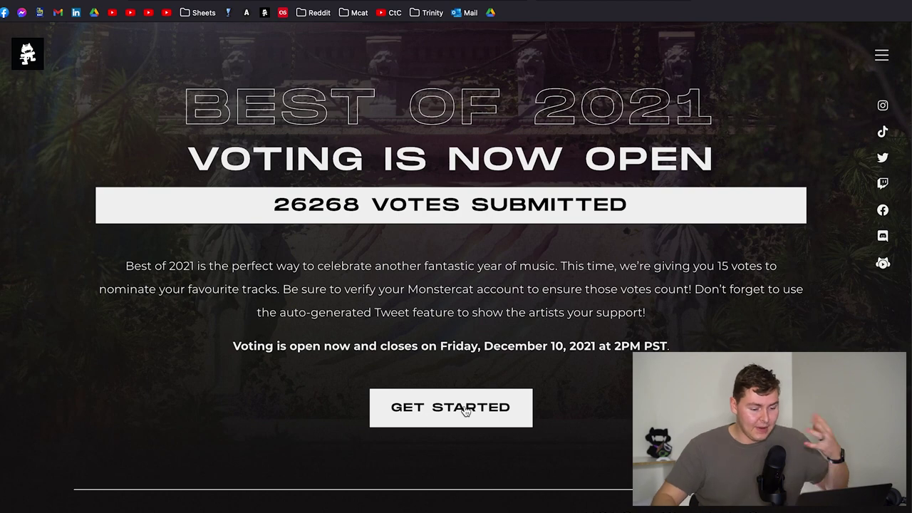
- Start the ballot and browse the first page of the song list
left_click(465, 409)
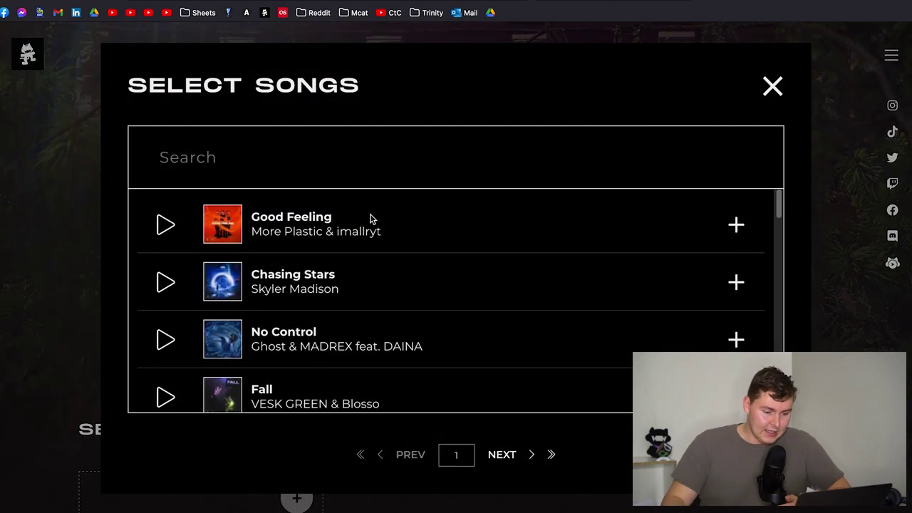
scroll(352, 256, "down", 5)
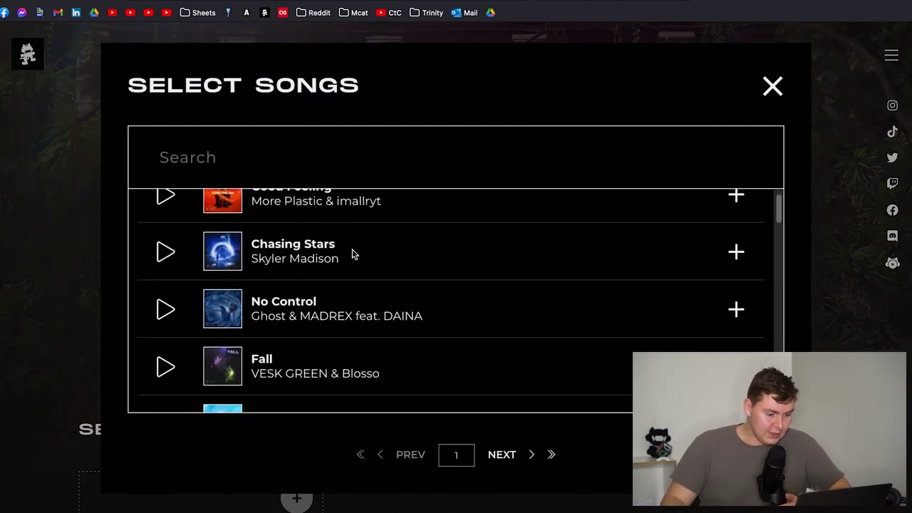
scroll(352, 255, "up", 3)
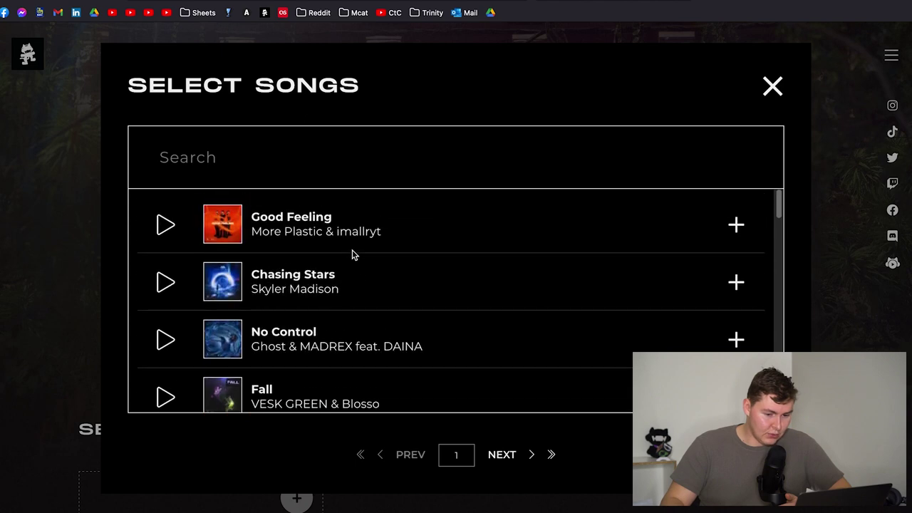
scroll(330, 258, "down", 20)
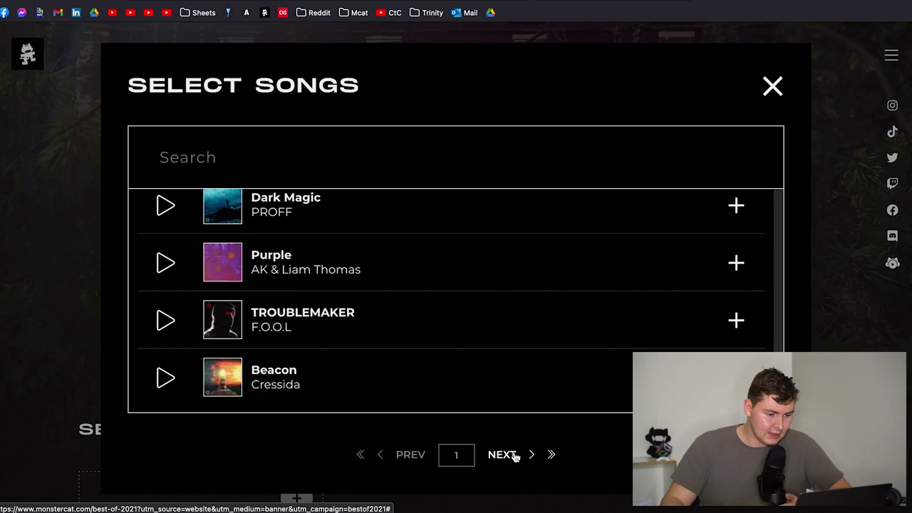
scroll(423, 332, "down", 3)
scroll(352, 313, "up", 15)
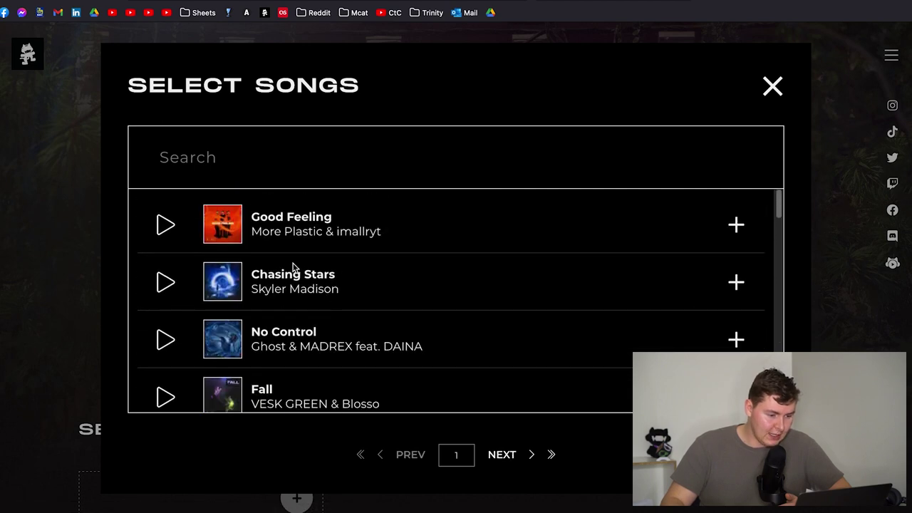
scroll(273, 263, "down", 3)
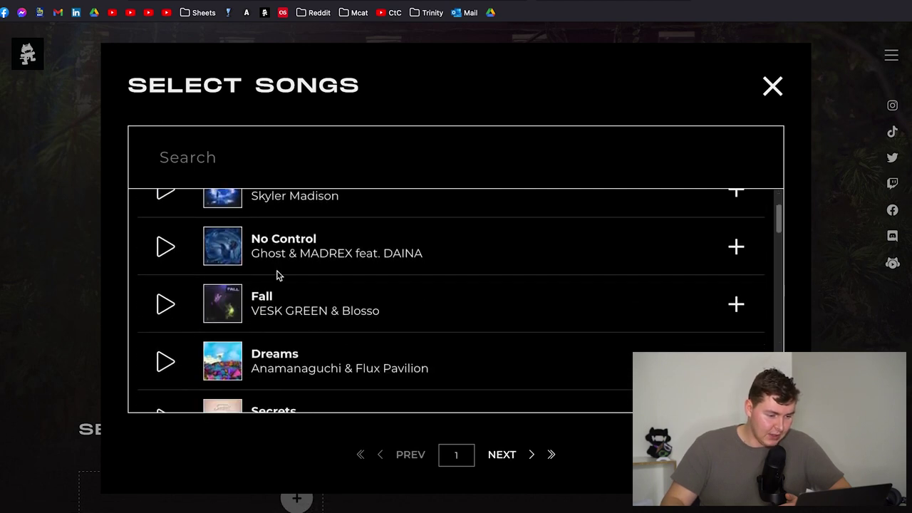
scroll(277, 276, "up", 3)
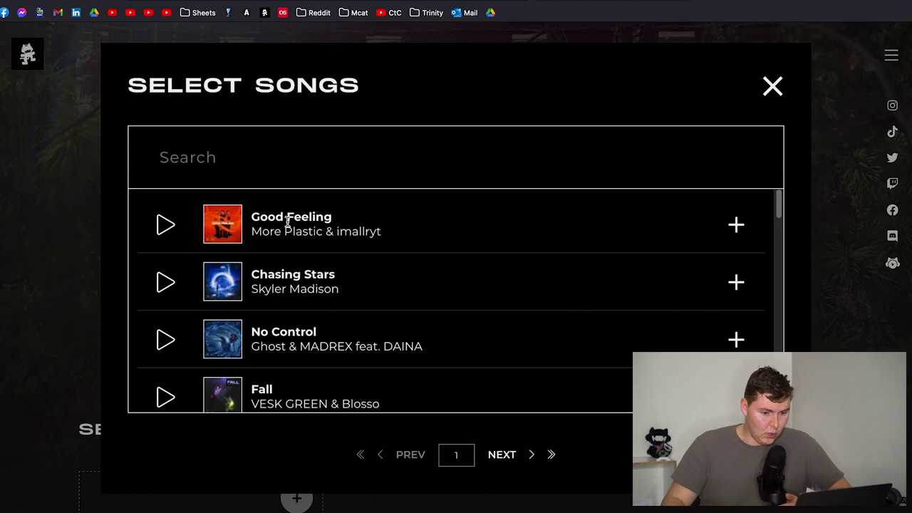
scroll(287, 221, "down", 5)
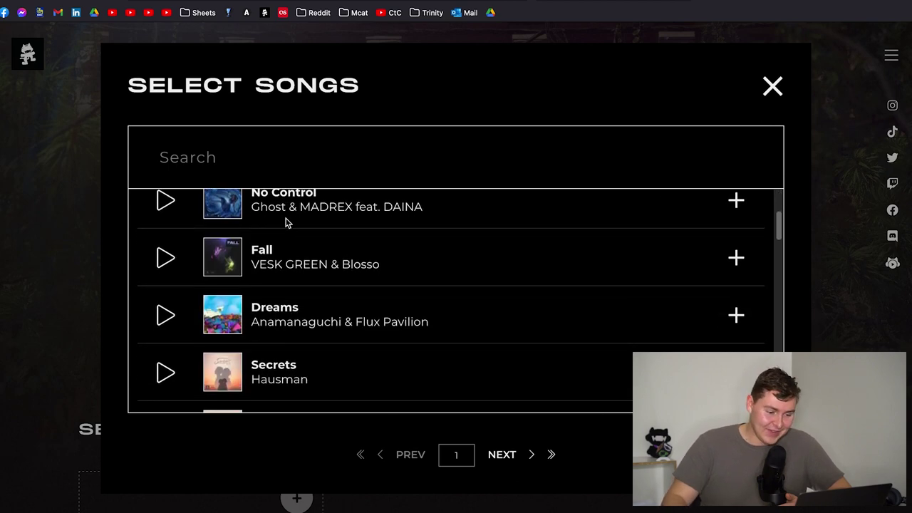
scroll(287, 223, "down", 6)
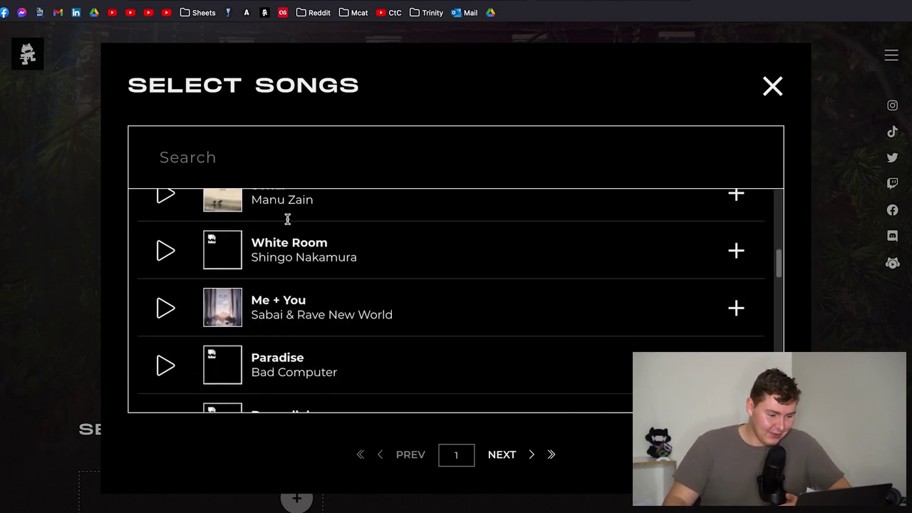
scroll(332, 245, "down", 2)
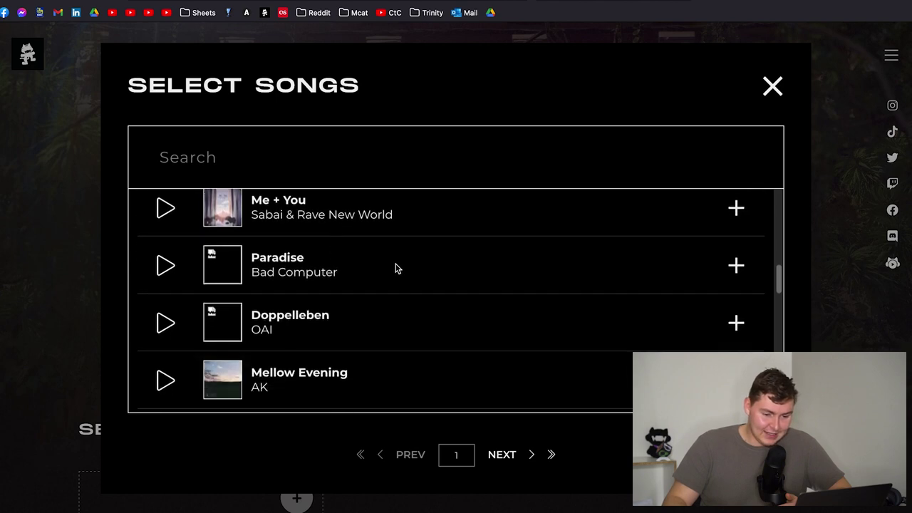
- Add Paradise by Bad Computer as the first pick, making 1/15 selected
left_click(739, 266)
scroll(349, 250, "down", 5)
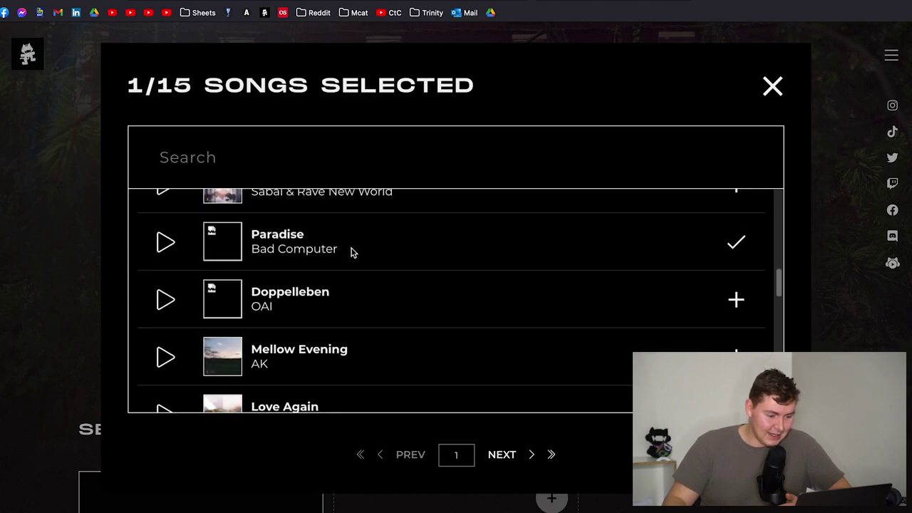
scroll(360, 254, "down", 7)
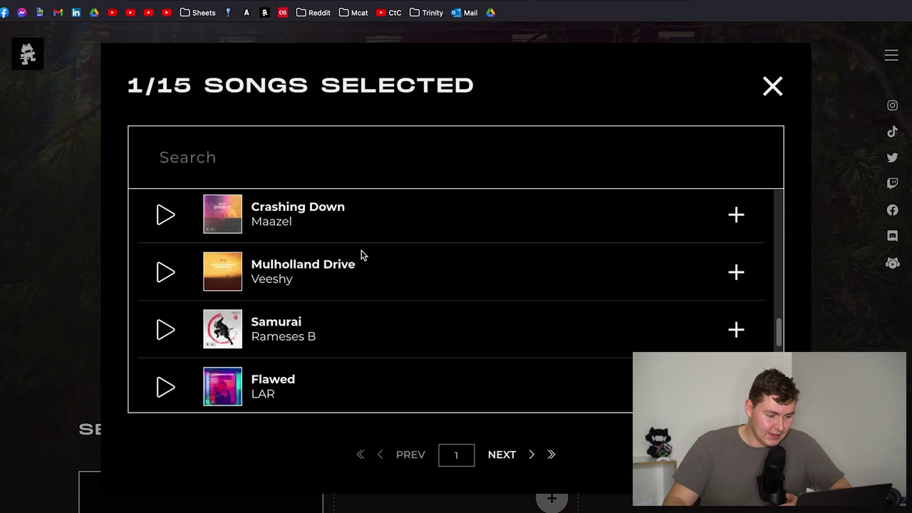
scroll(361, 254, "down", 3)
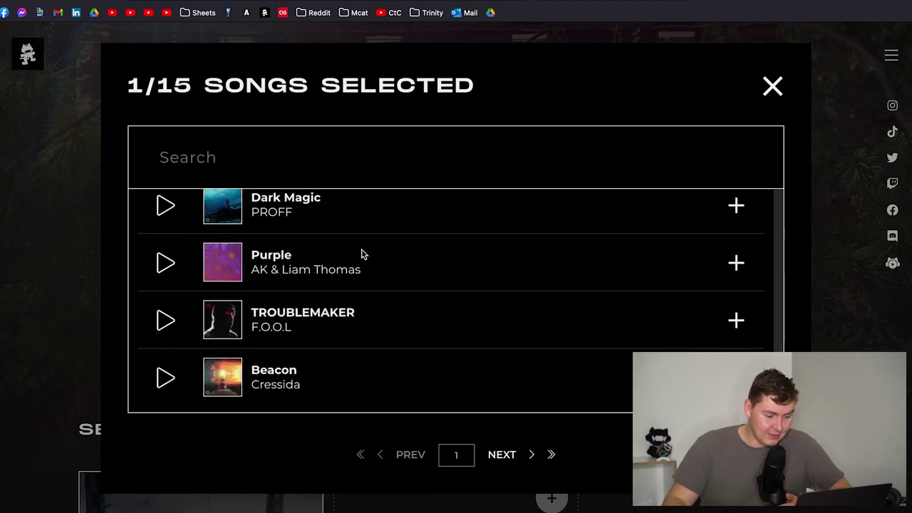
- On page 2, add Existentia by FWLR, I Know by Direct, and Miles To Go by Kaskade & Ella Vos
left_click(488, 454)
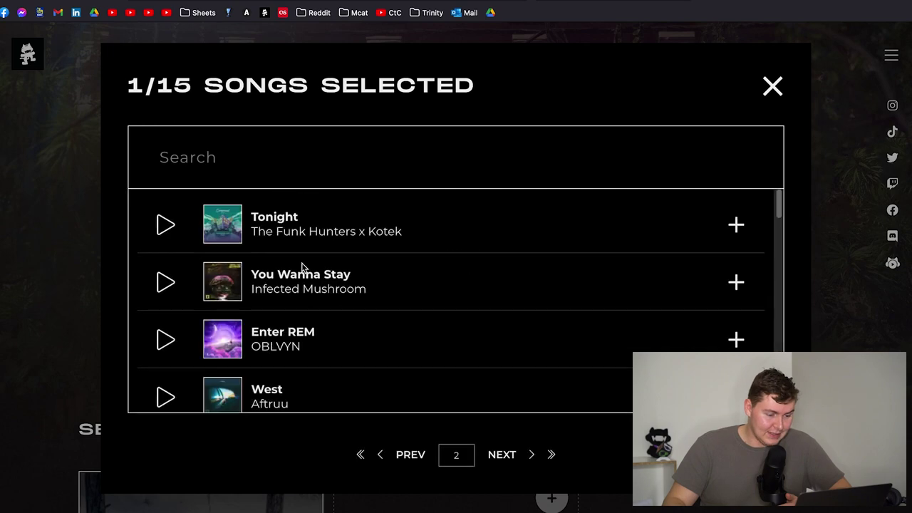
scroll(306, 262, "down", 5)
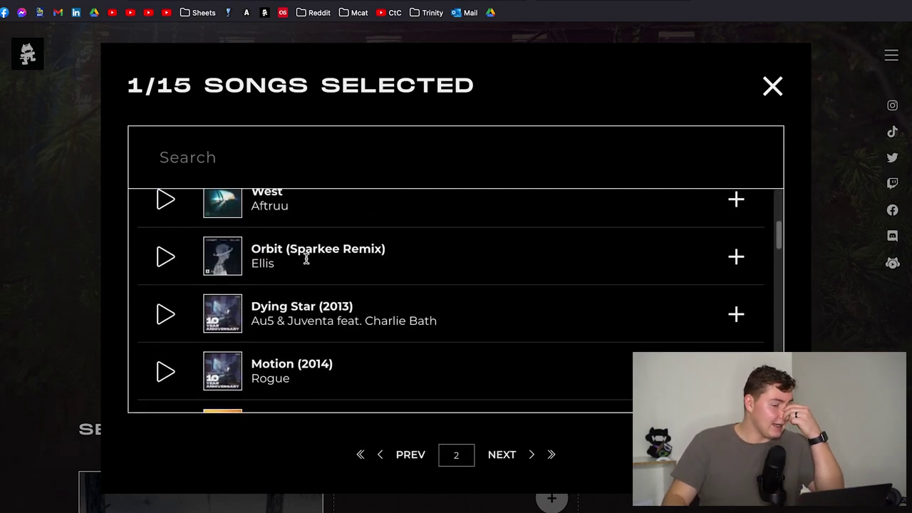
scroll(369, 267, "down", 4)
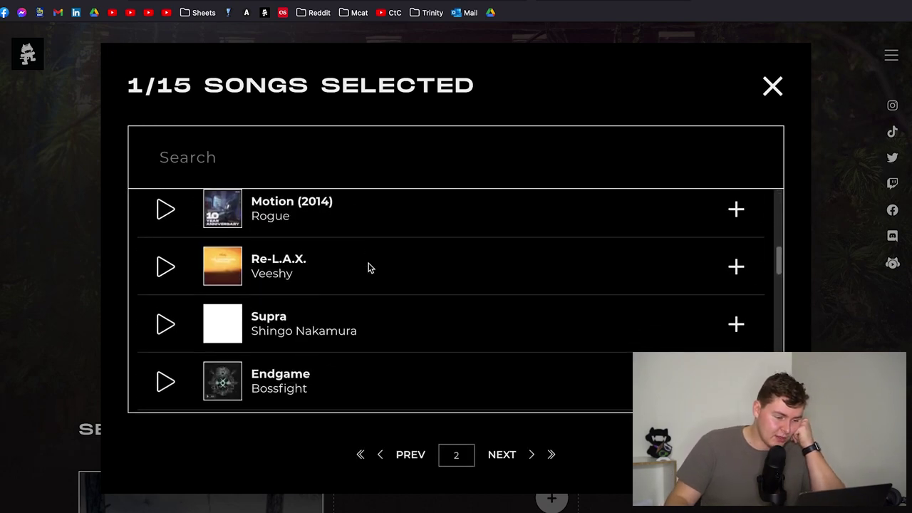
scroll(368, 267, "down", 2)
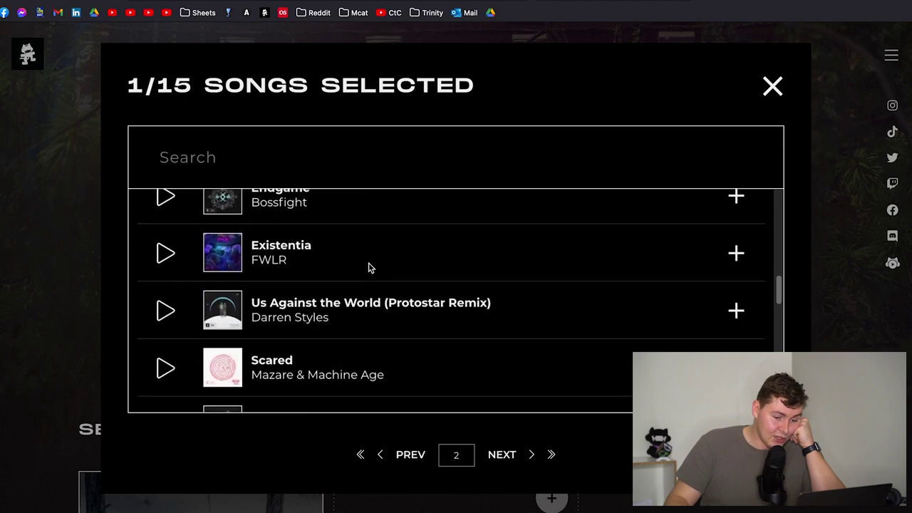
left_click(734, 231)
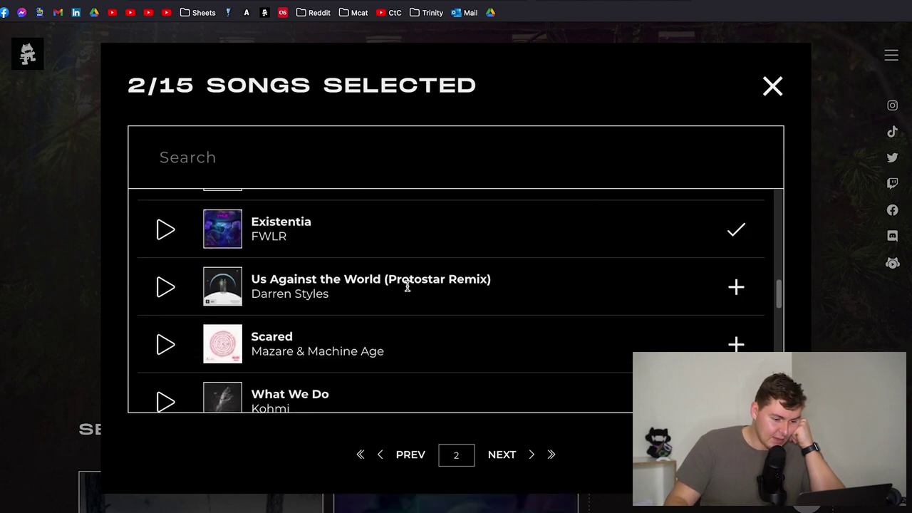
scroll(407, 288, "down", 3)
scroll(407, 289, "down", 1)
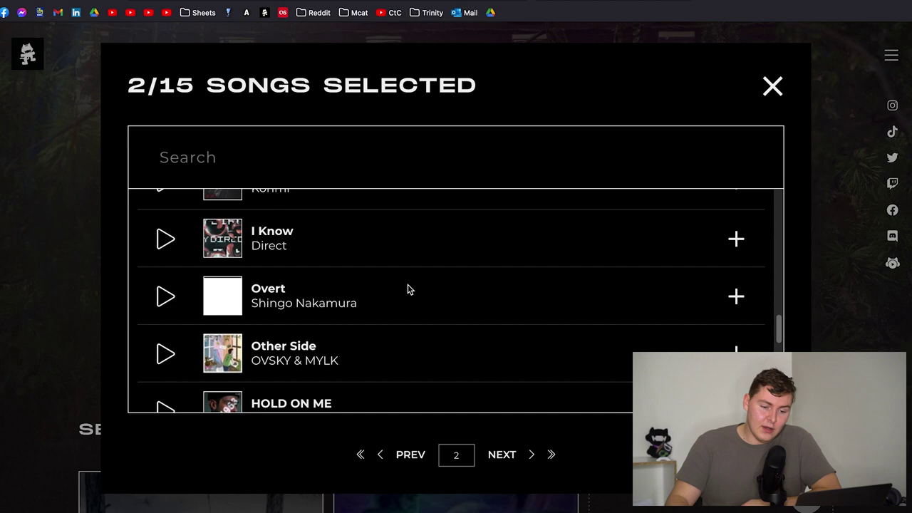
left_click(736, 239)
scroll(452, 288, "down", 4)
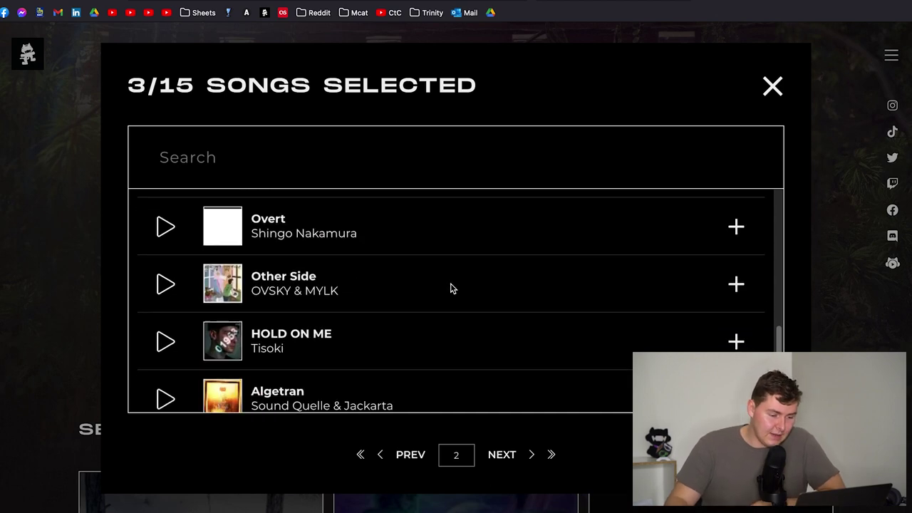
scroll(452, 288, "down", 2)
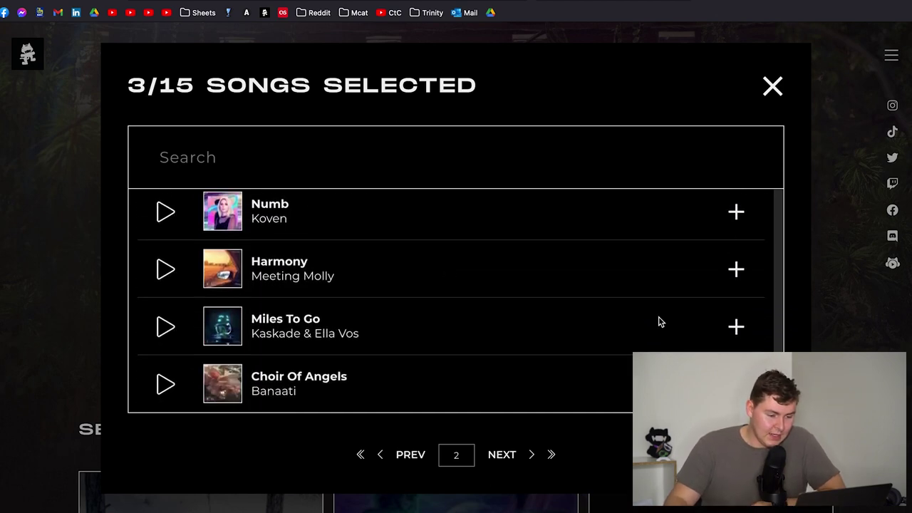
left_click(734, 327)
scroll(342, 256, "down", 1)
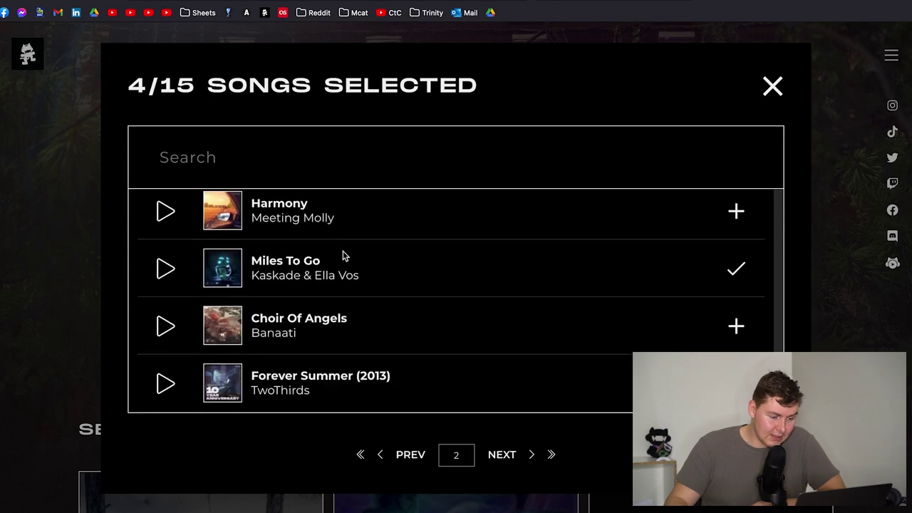
- Go to page 3 of the song list and scroll through it, keeping the ballot at 4/15
left_click(513, 454)
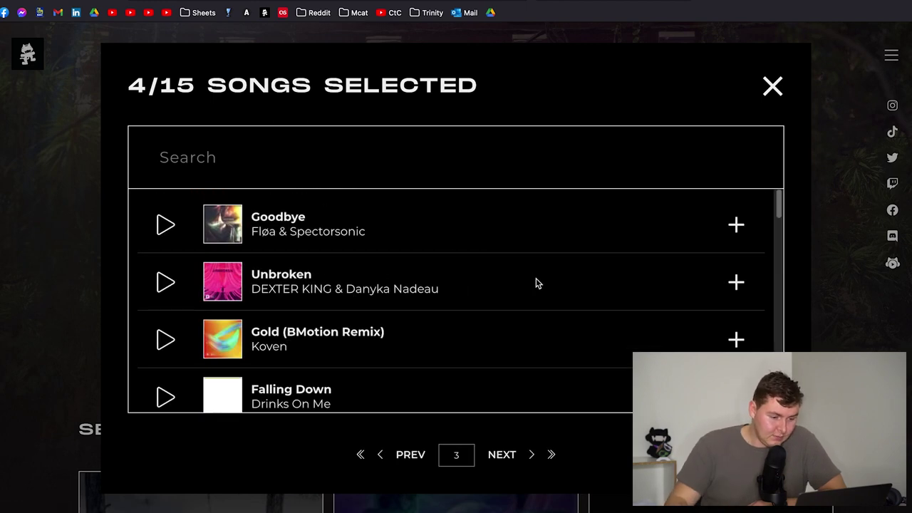
scroll(534, 283, "down", 2)
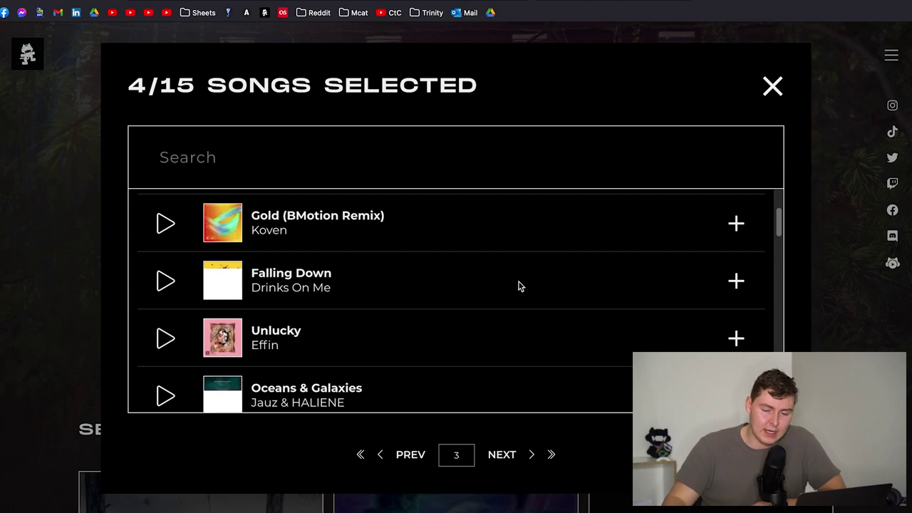
scroll(539, 283, "down", 4)
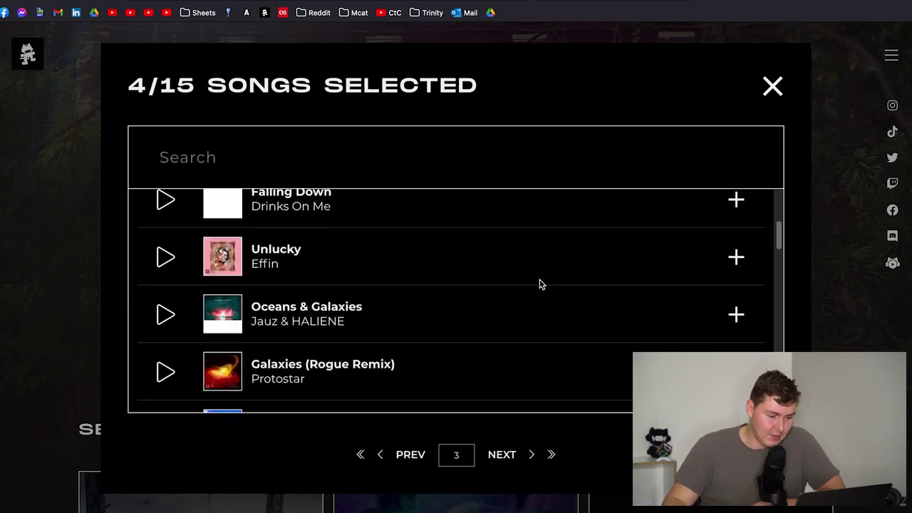
scroll(539, 283, "down", 2)
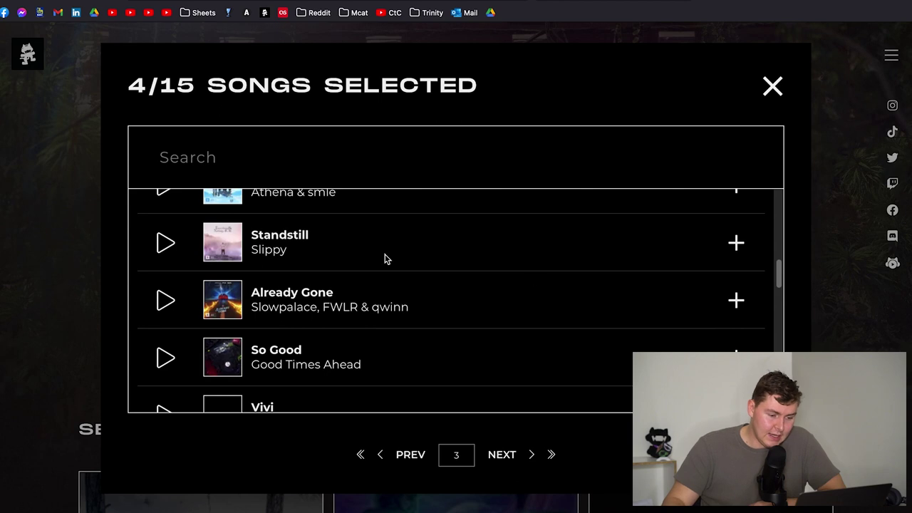
scroll(342, 235, "up", 1)
scroll(378, 260, "down", 3)
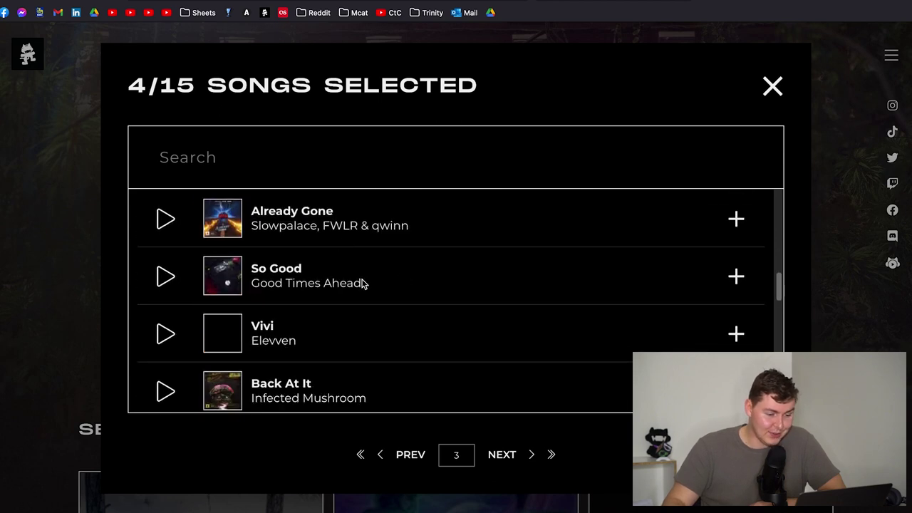
scroll(364, 283, "down", 6)
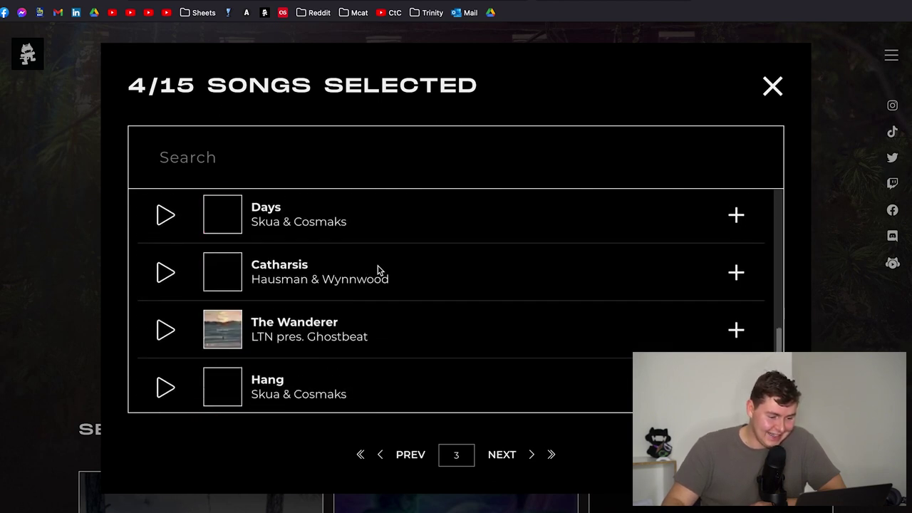
scroll(382, 274, "down", 6)
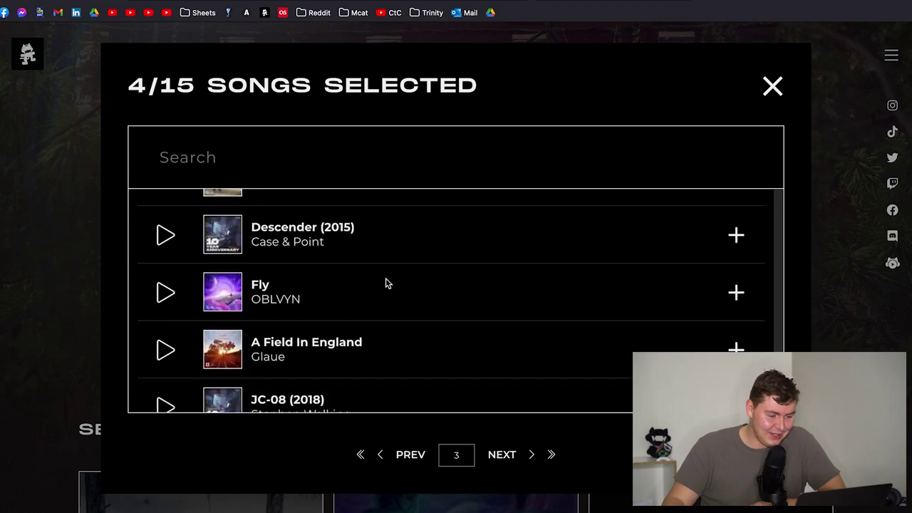
scroll(389, 283, "down", 1)
scroll(307, 281, "down", 1)
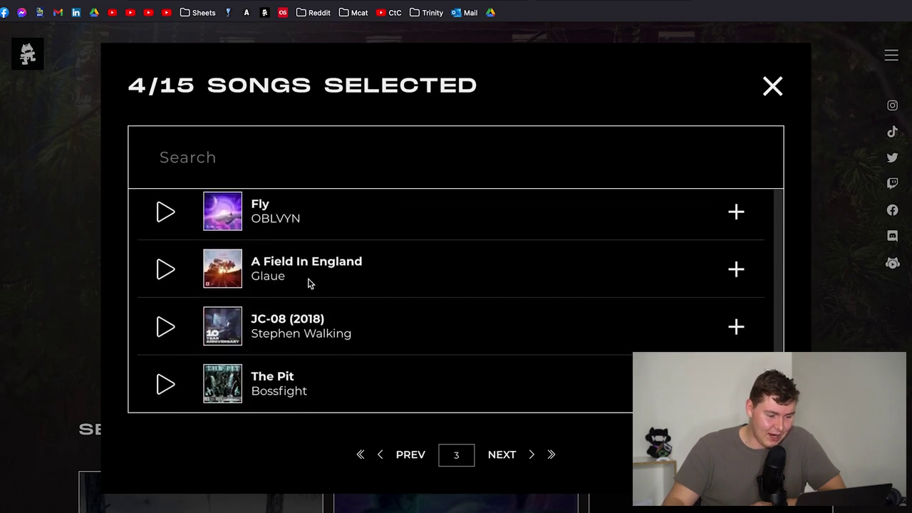
- On page 4, add Orbit by Ellis as the fifth pick
left_click(509, 454)
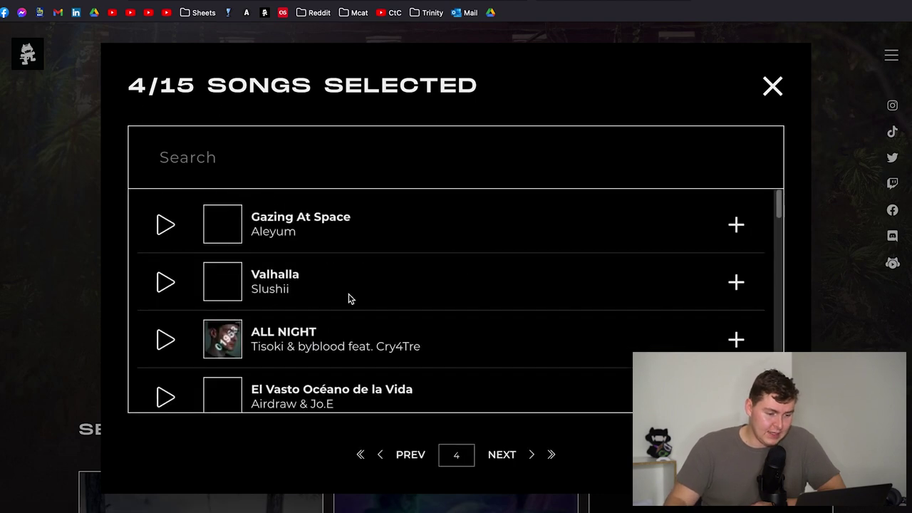
scroll(349, 297, "down", 1)
scroll(280, 281, "down", 1)
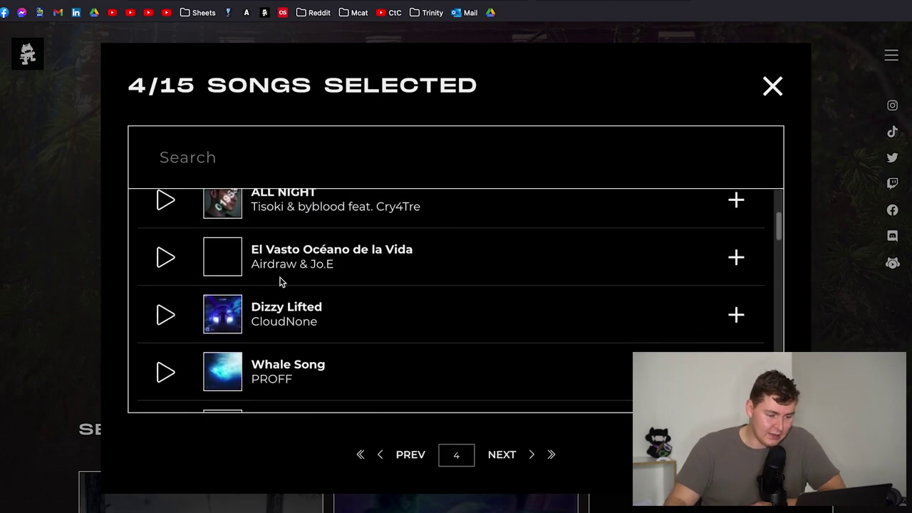
scroll(280, 281, "down", 1)
scroll(336, 289, "down", 1)
scroll(321, 263, "down", 1)
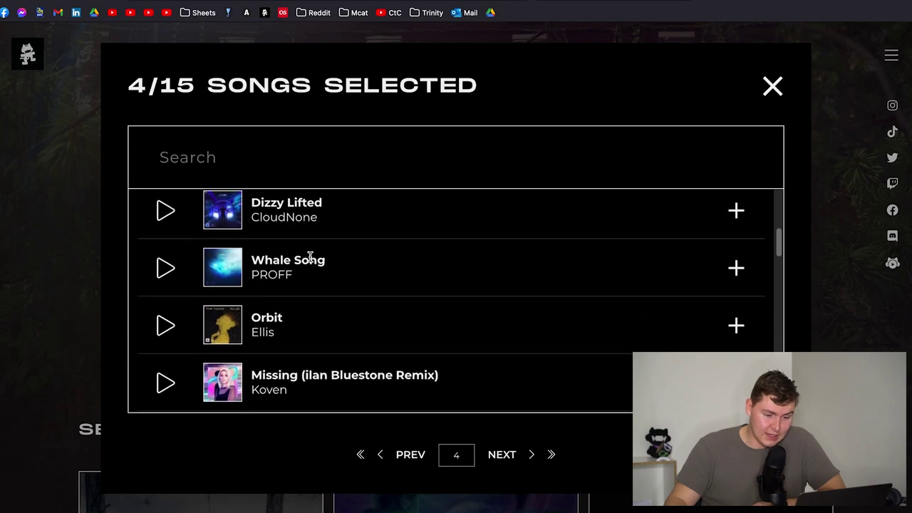
scroll(309, 254, "down", 1)
left_click(737, 268)
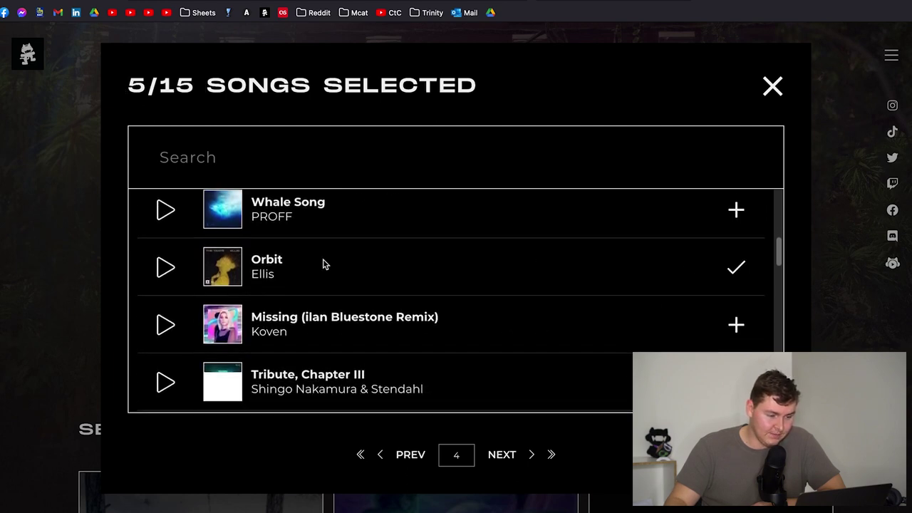
- Scroll through the rest of page 4 of the song list
scroll(323, 264, "down", 4)
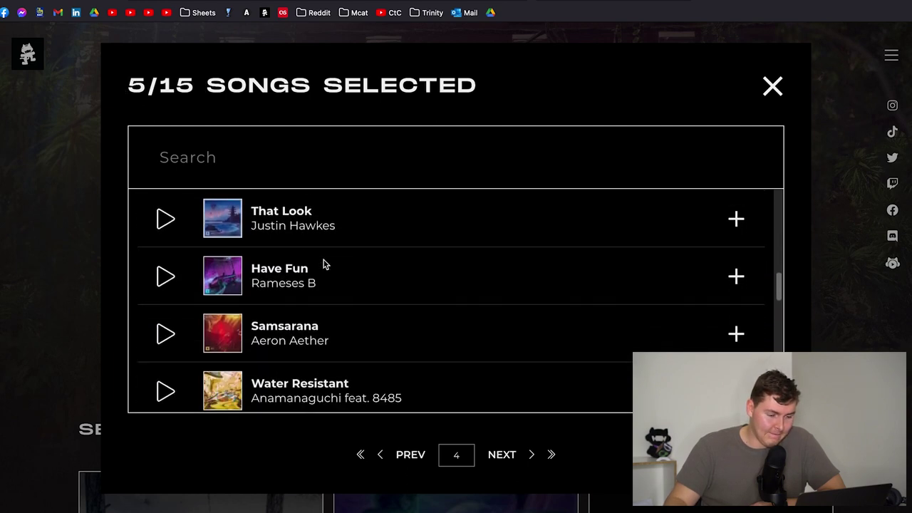
scroll(323, 264, "down", 2)
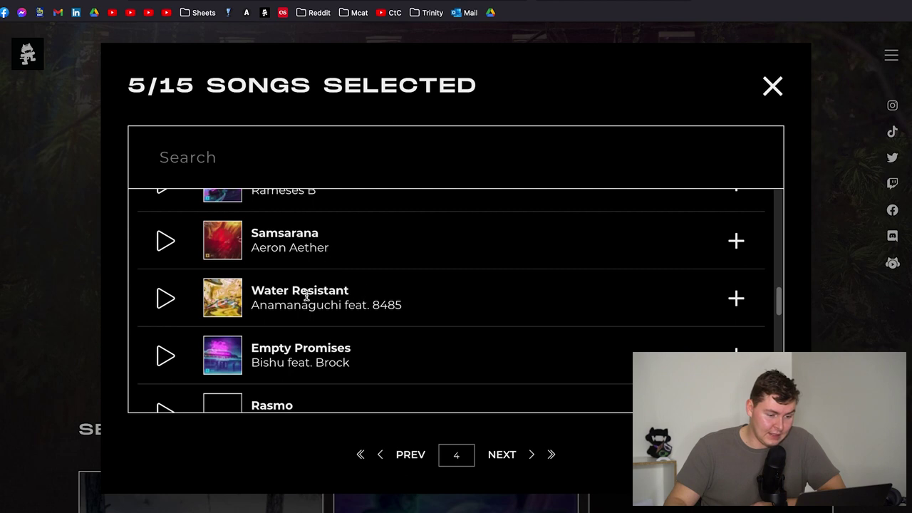
scroll(289, 296, "up", 4)
scroll(289, 264, "up", 1)
scroll(327, 285, "down", 4)
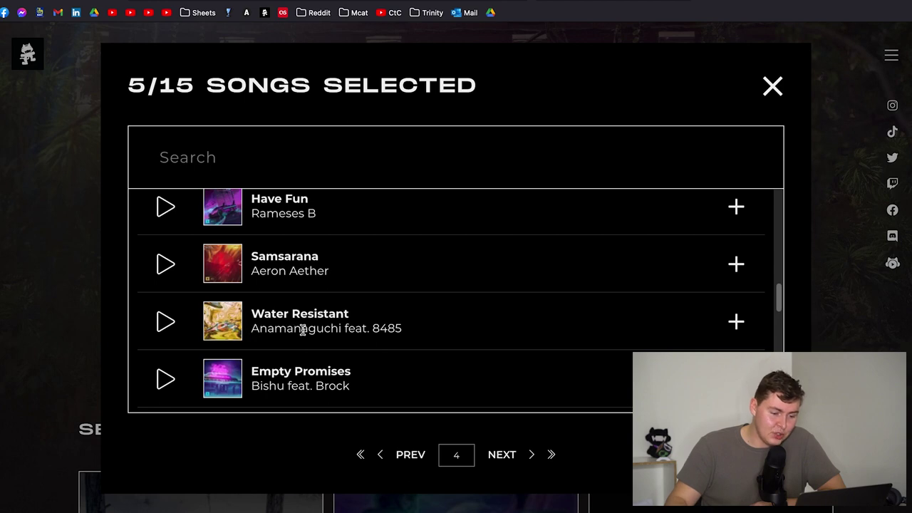
scroll(350, 306, "down", 1)
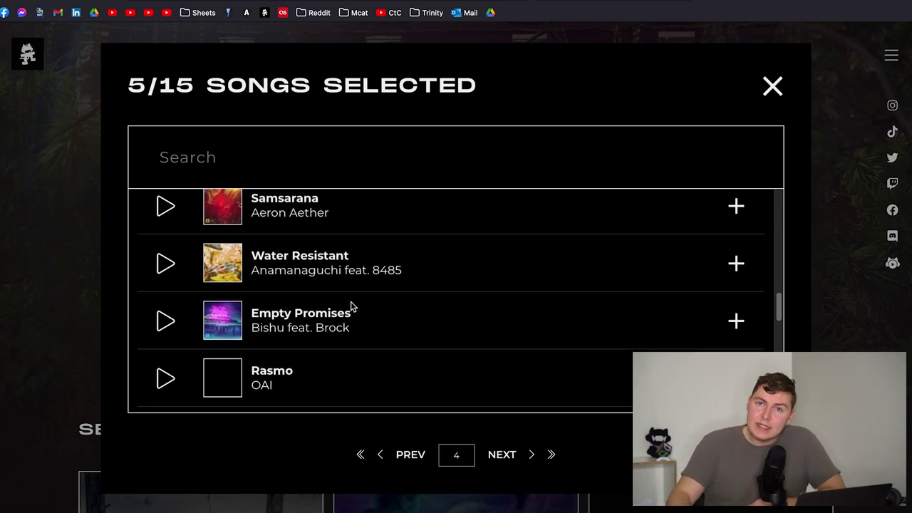
scroll(354, 304, "down", 2)
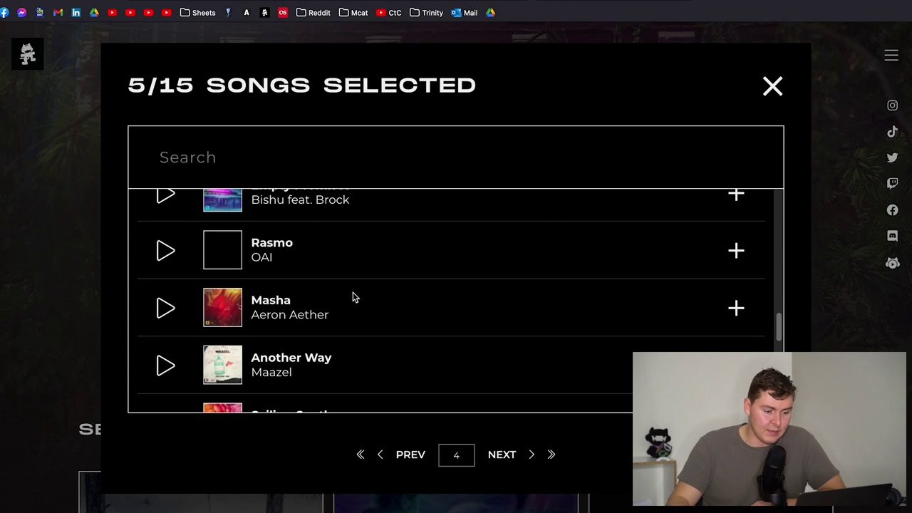
scroll(354, 298, "down", 5)
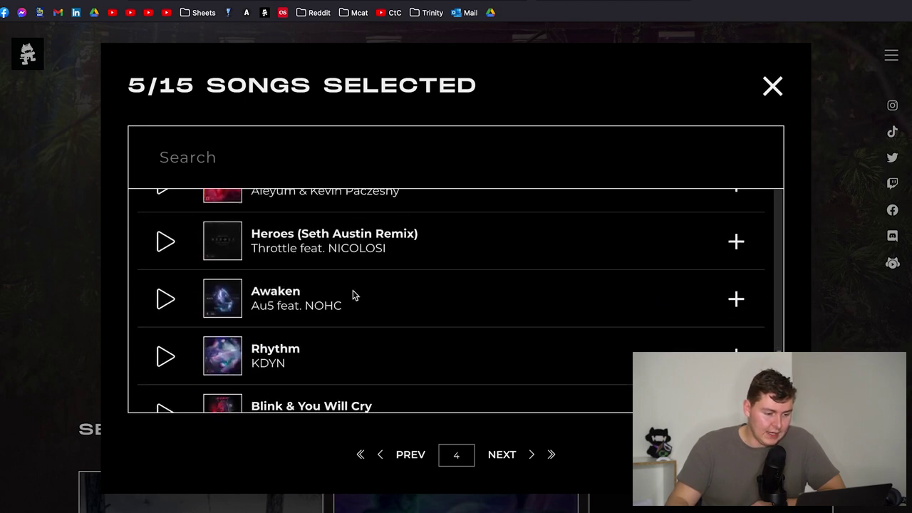
scroll(353, 290, "down", 1)
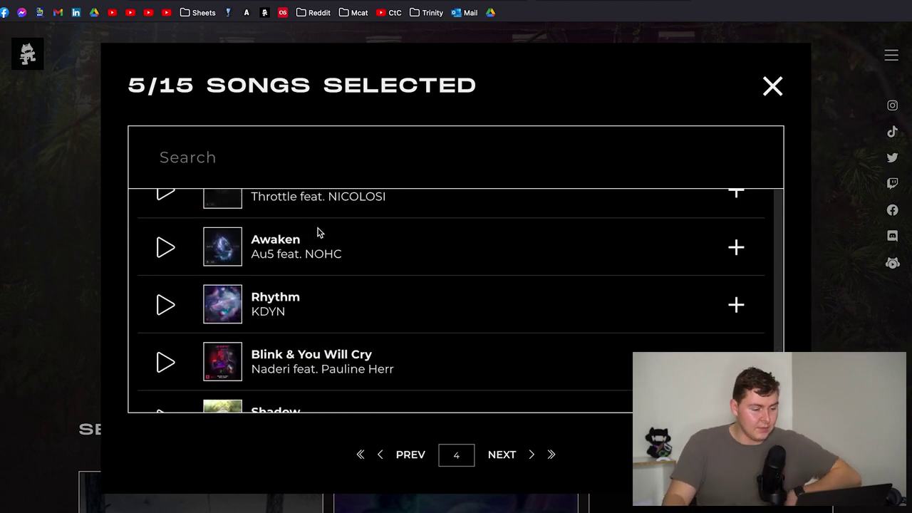
scroll(318, 248, "down", 3)
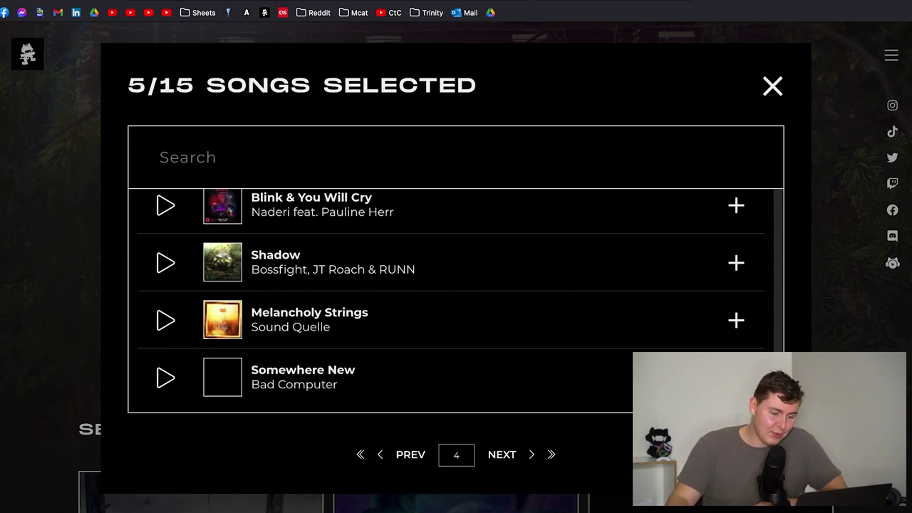
- Add Somewhere New by Bad Computer (6/15), then browse page 5 of the songs
left_click(736, 377)
left_click(503, 456)
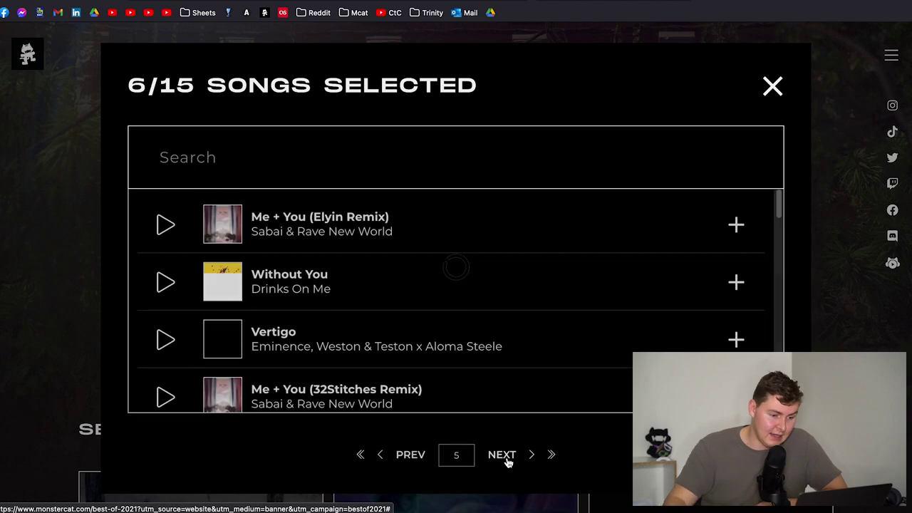
scroll(424, 325, "down", 1)
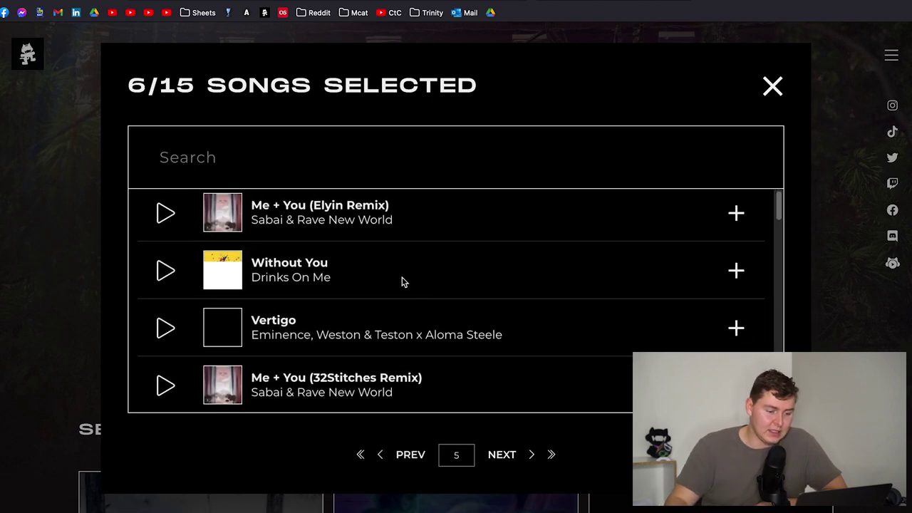
scroll(290, 268, "down", 6)
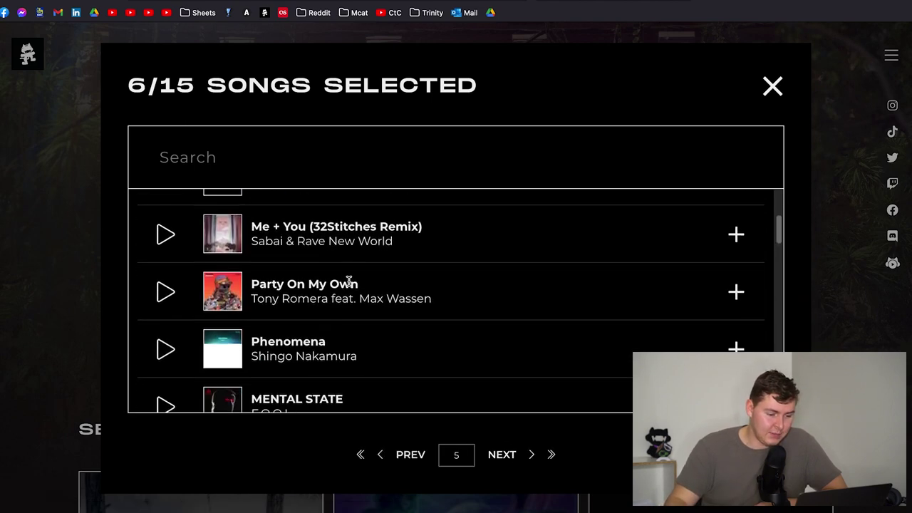
scroll(349, 285, "down", 5)
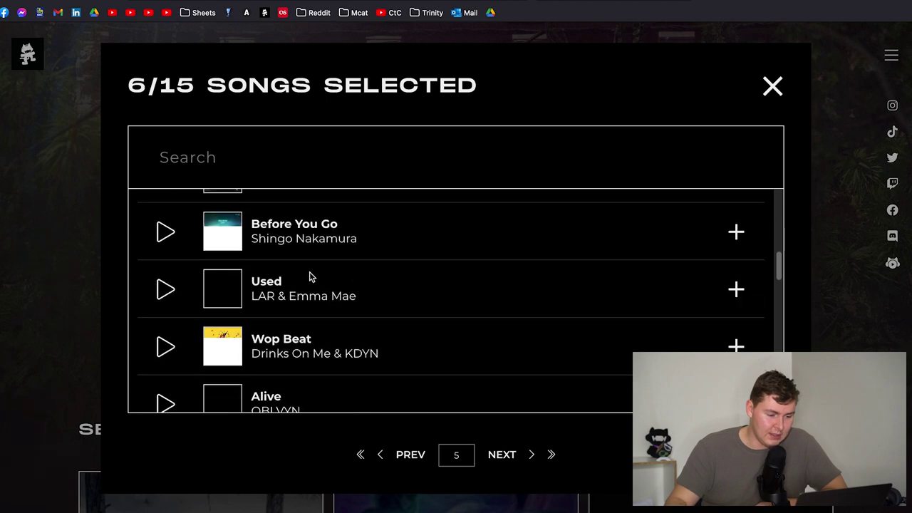
scroll(313, 267, "down", 5)
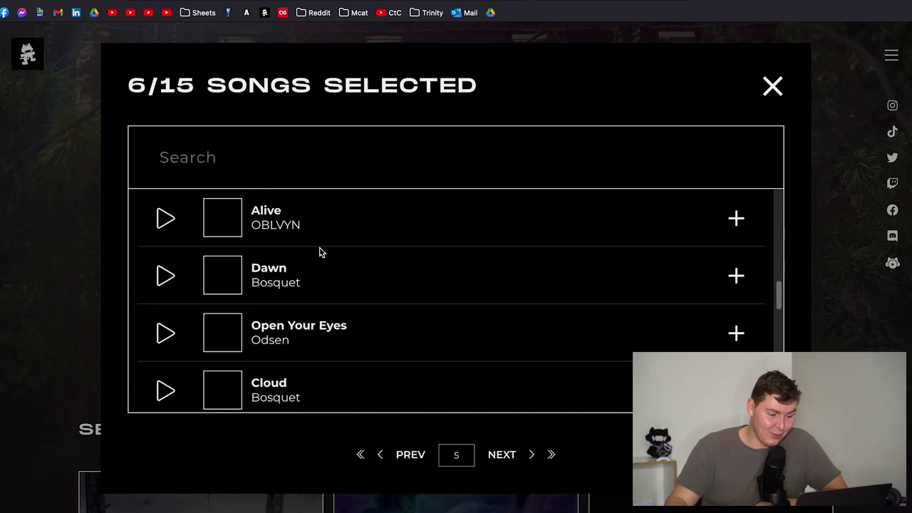
scroll(321, 271, "down", 7)
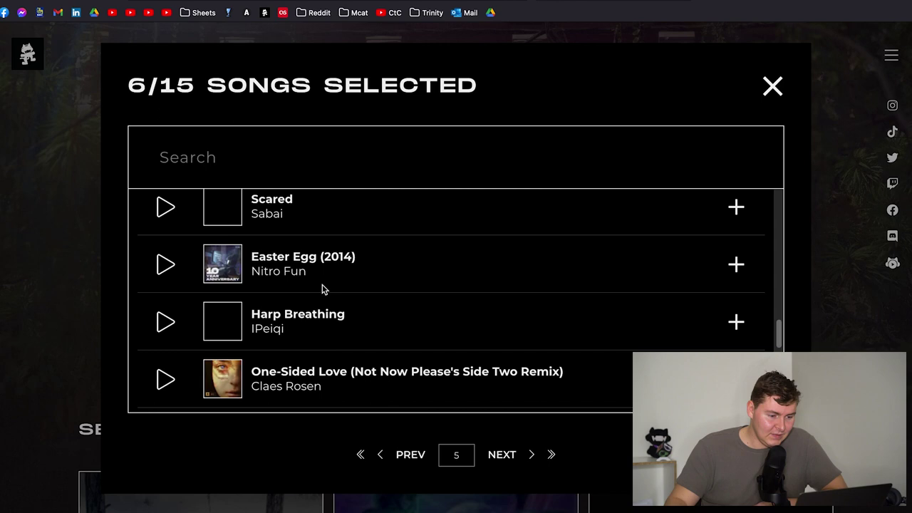
scroll(322, 288, "down", 4)
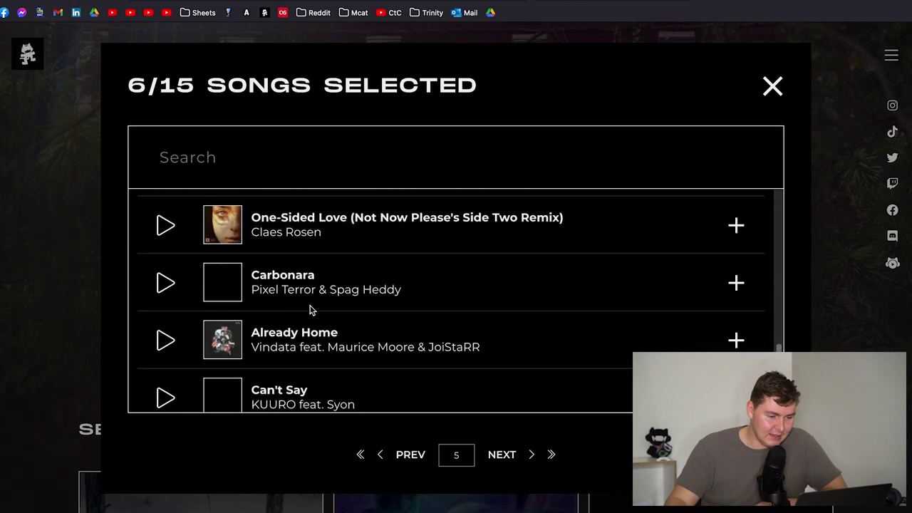
scroll(310, 309, "down", 2)
scroll(314, 235, "down", 4)
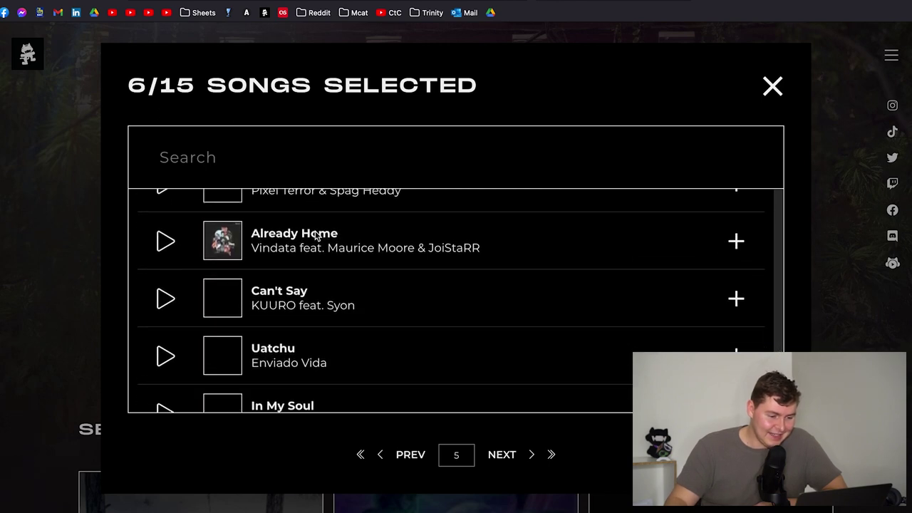
scroll(327, 239, "down", 2)
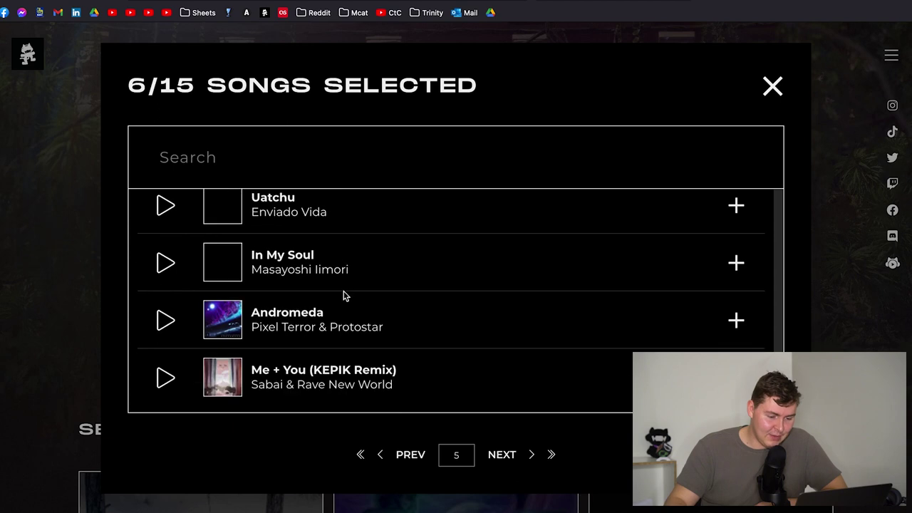
- Browse page 6 of the song list without adding songs
left_click(503, 457)
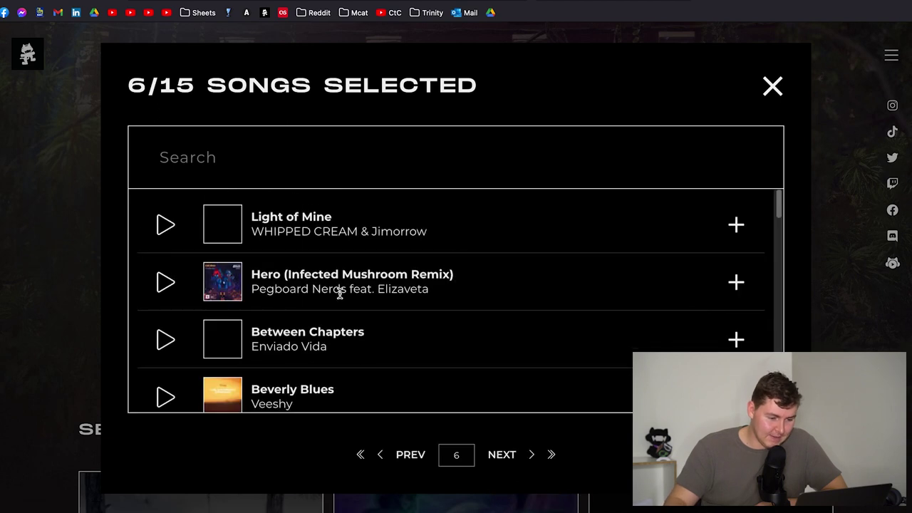
scroll(339, 271, "down", 7)
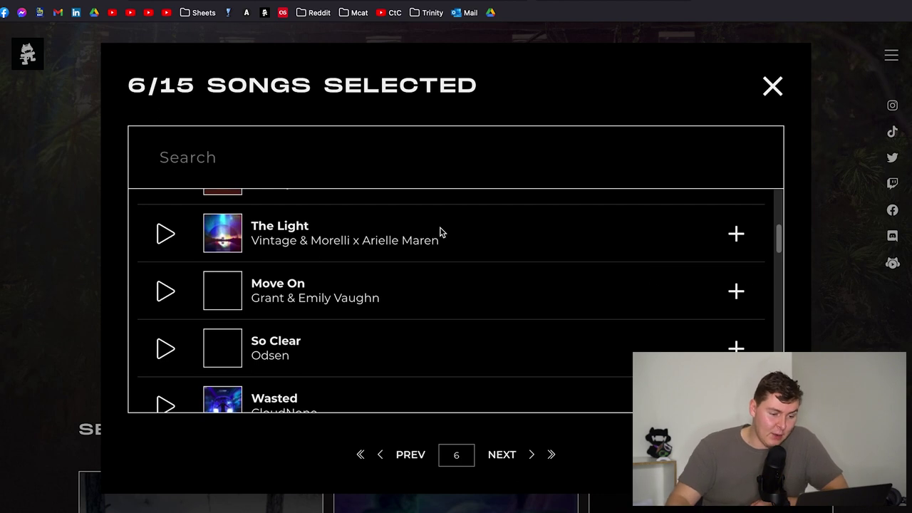
scroll(419, 242, "down", 2)
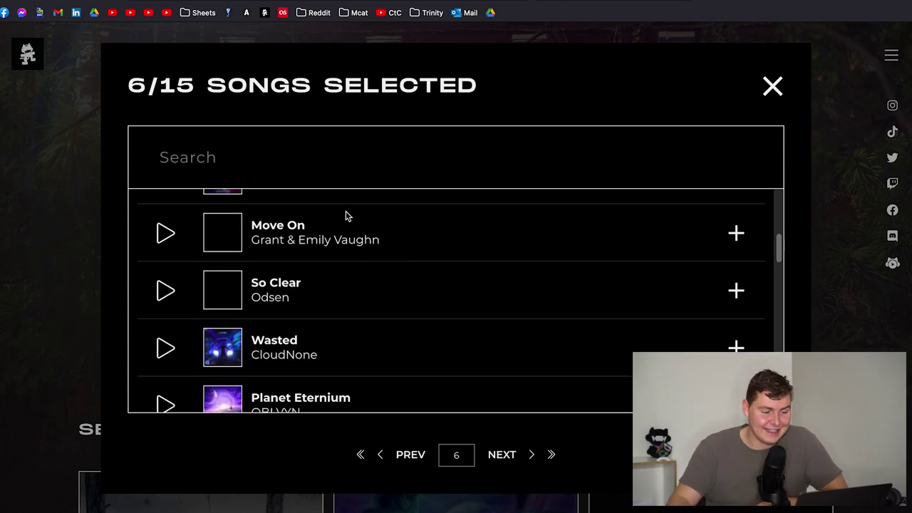
scroll(385, 274, "down", 3)
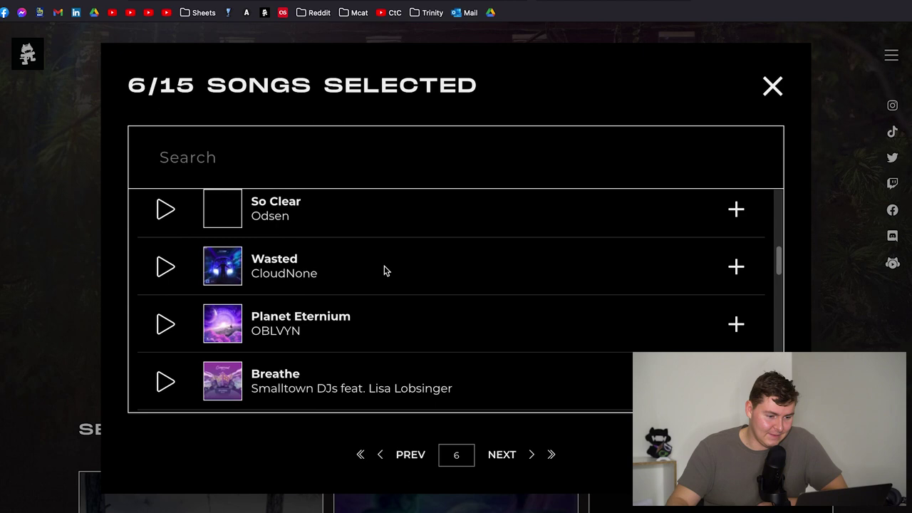
scroll(399, 287, "down", 8)
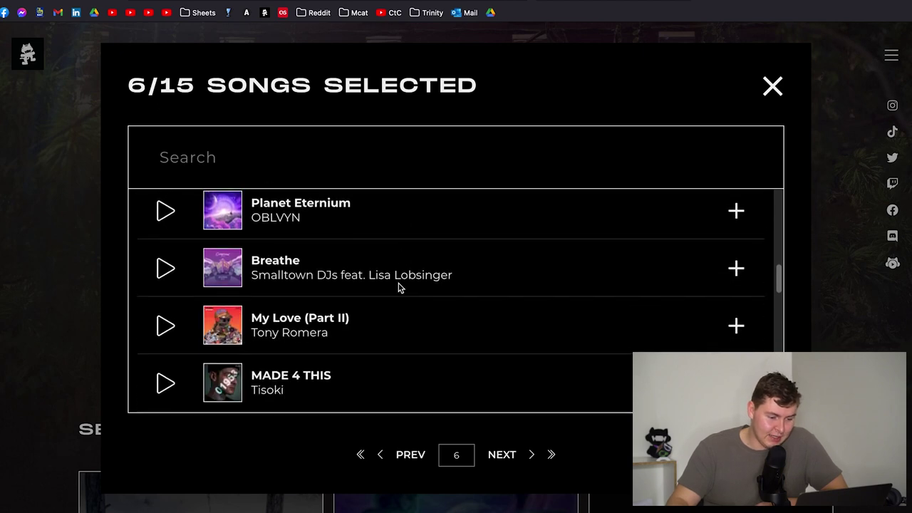
scroll(387, 288, "down", 10)
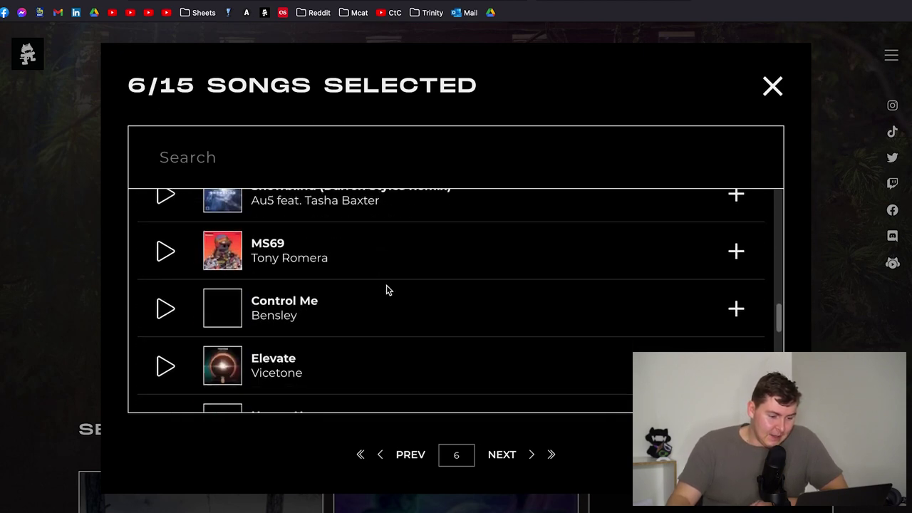
scroll(387, 290, "down", 10)
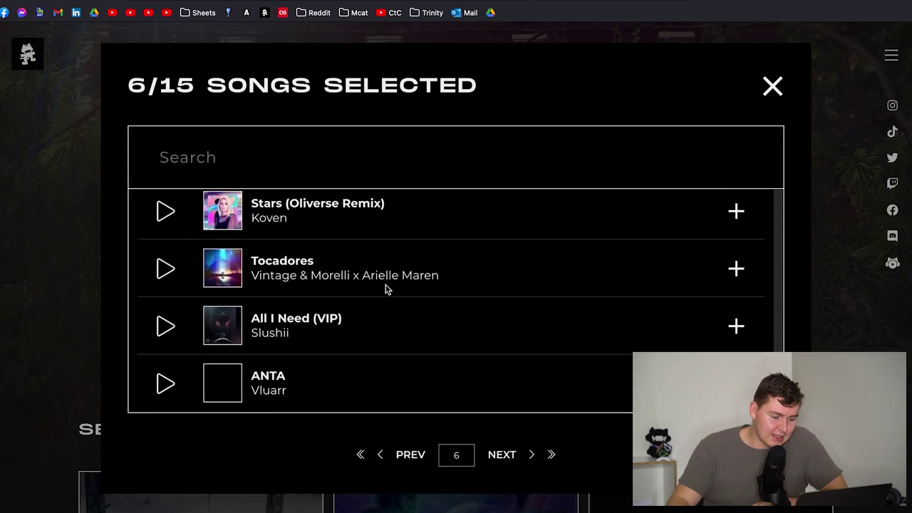
scroll(386, 289, "down", 1)
- Browse page 7 of the song list
left_click(501, 460)
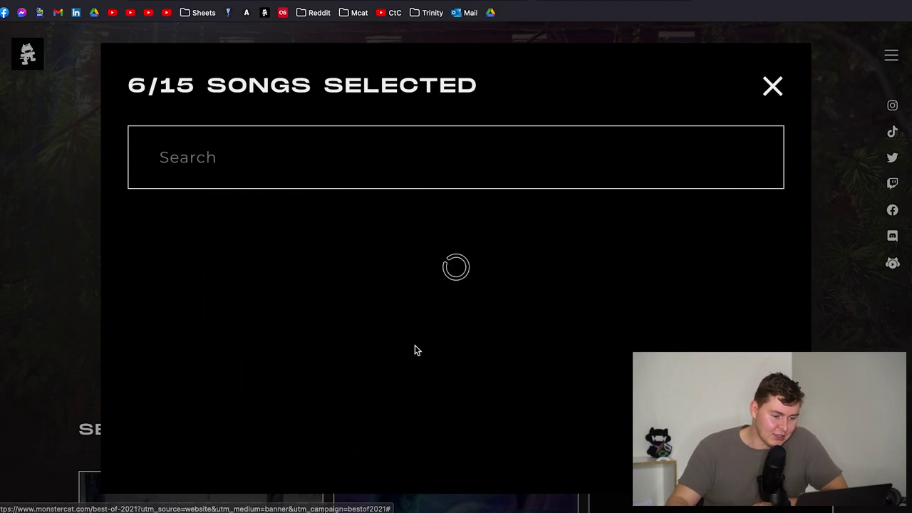
scroll(290, 259, "down", 4)
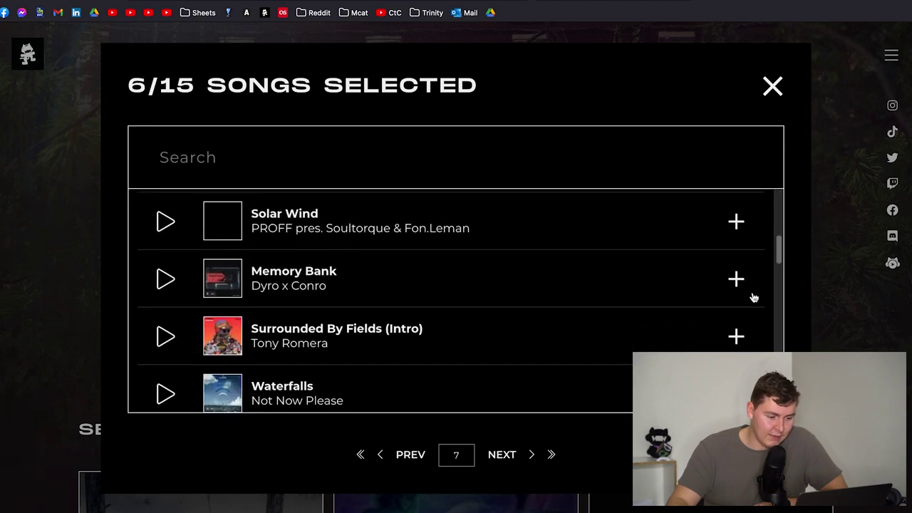
scroll(389, 276, "down", 3)
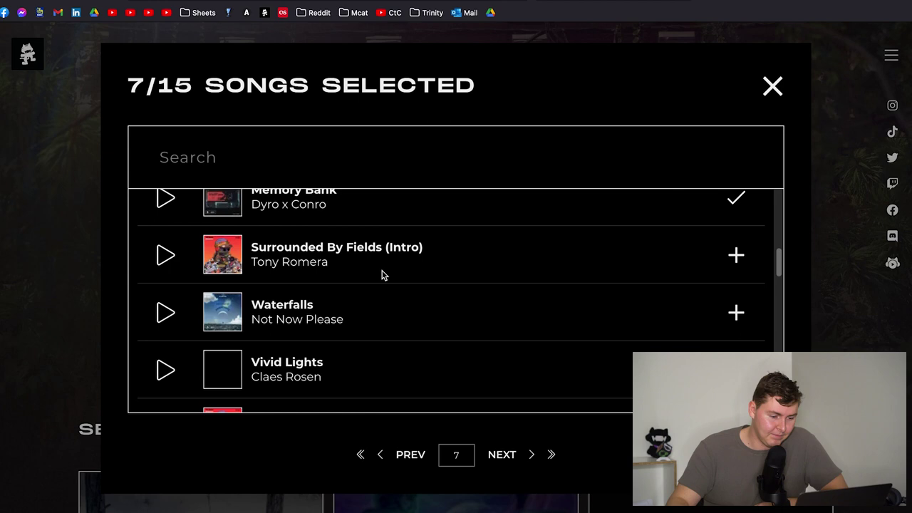
scroll(380, 272, "down", 6)
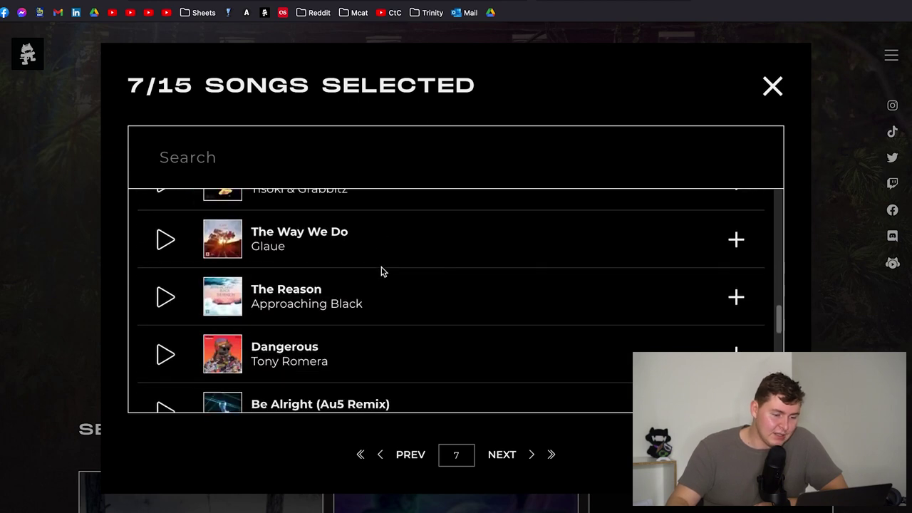
scroll(399, 276, "down", 5)
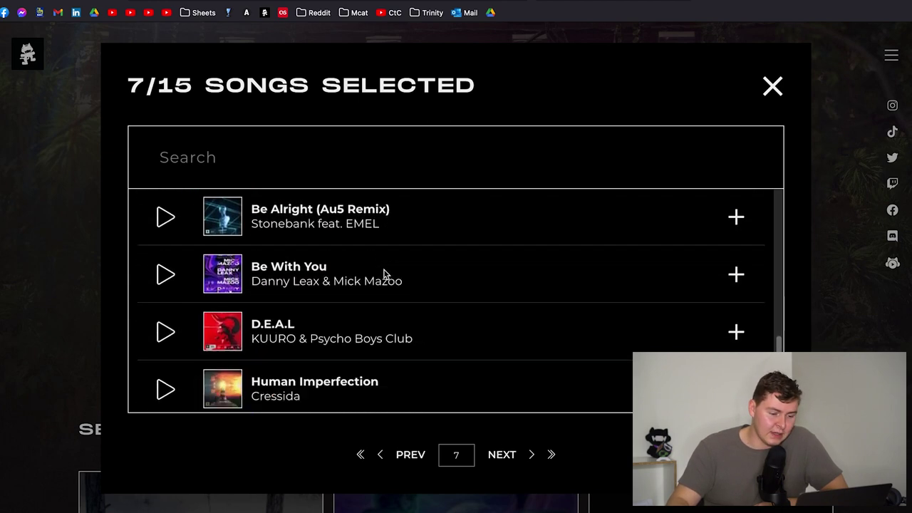
scroll(383, 273, "down", 3)
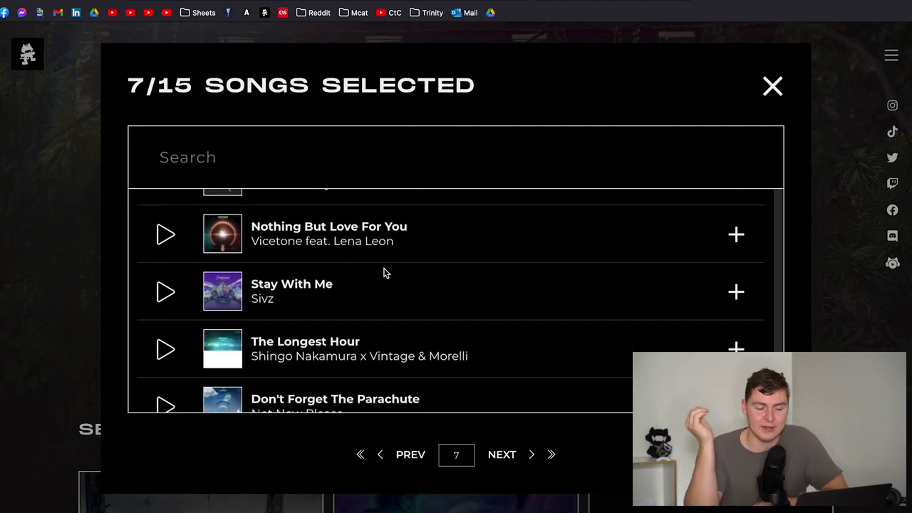
scroll(399, 268, "down", 1)
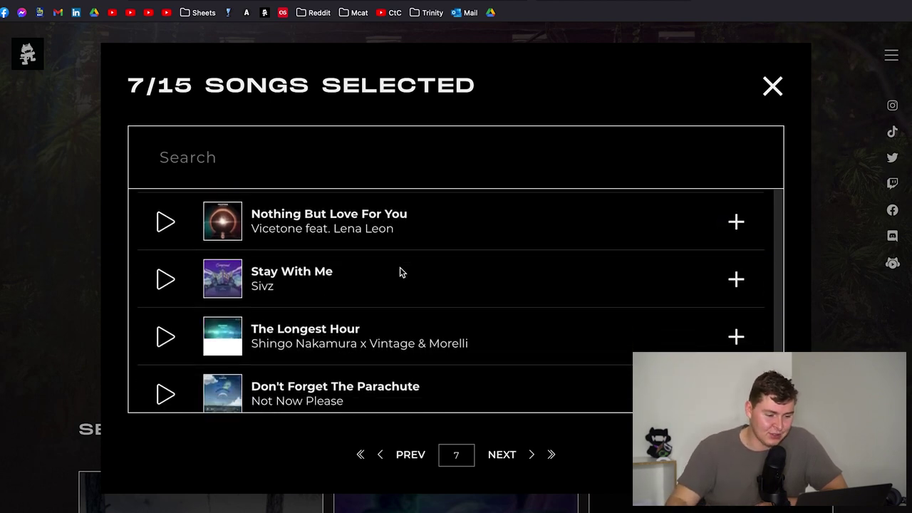
- Move to page 8 of the song list and scroll through its songs
left_click(509, 456)
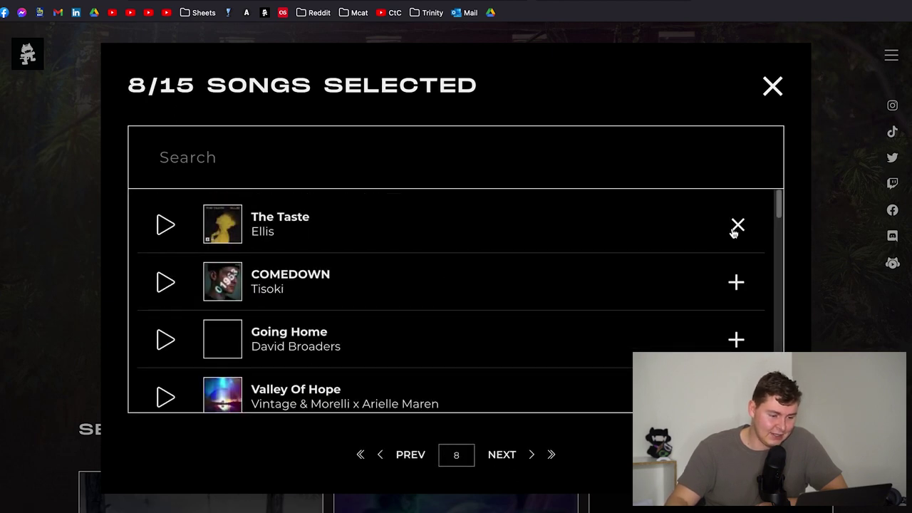
scroll(352, 294, "down", 2)
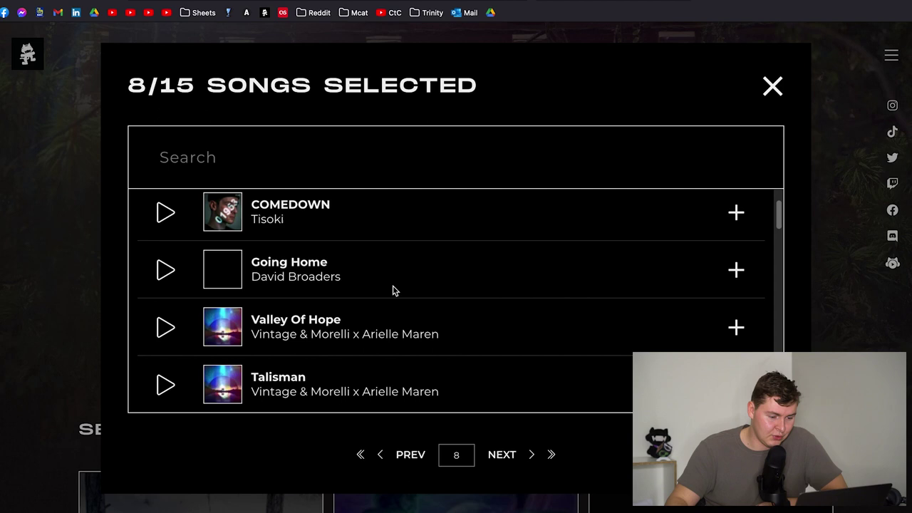
scroll(394, 290, "down", 7)
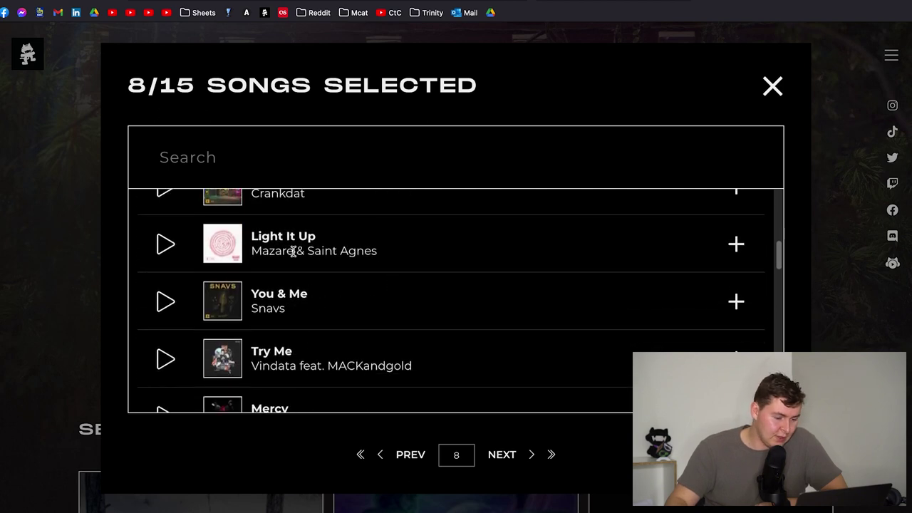
scroll(278, 300, "down", 4)
scroll(299, 285, "down", 5)
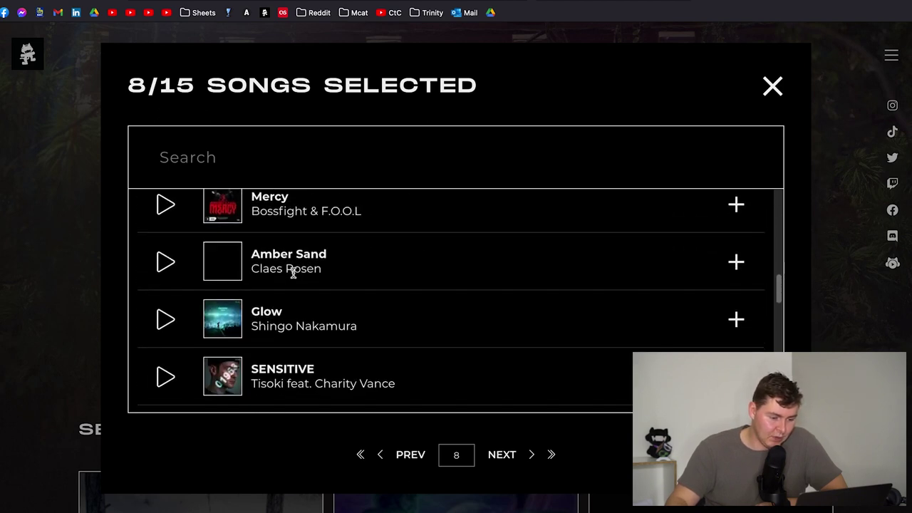
scroll(307, 310, "down", 4)
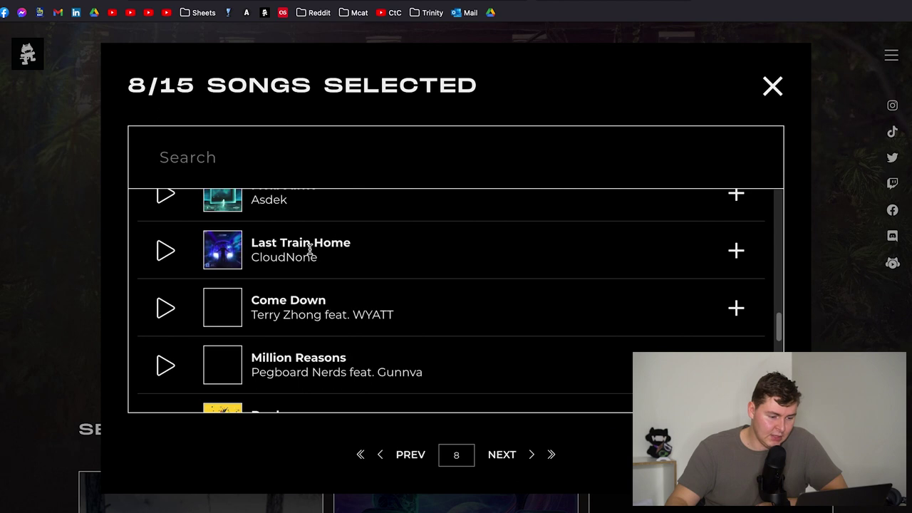
scroll(314, 256, "down", 5)
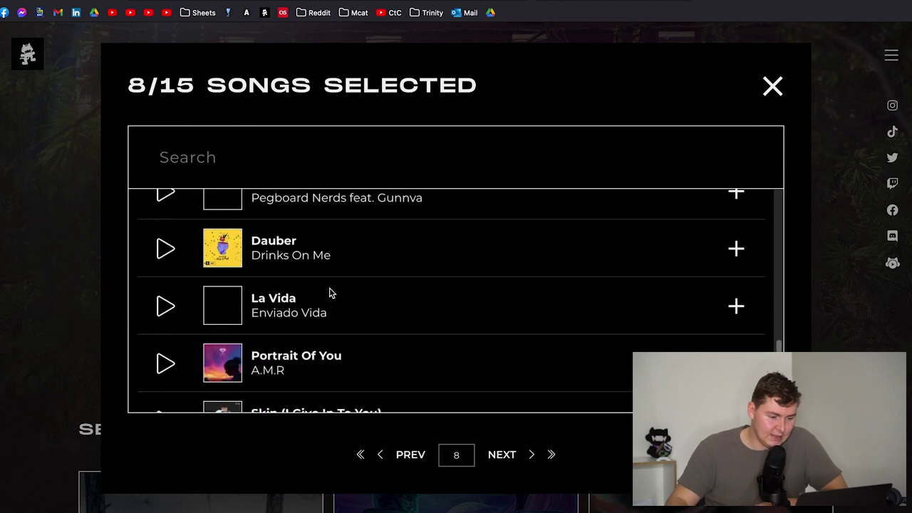
scroll(330, 292, "down", 8)
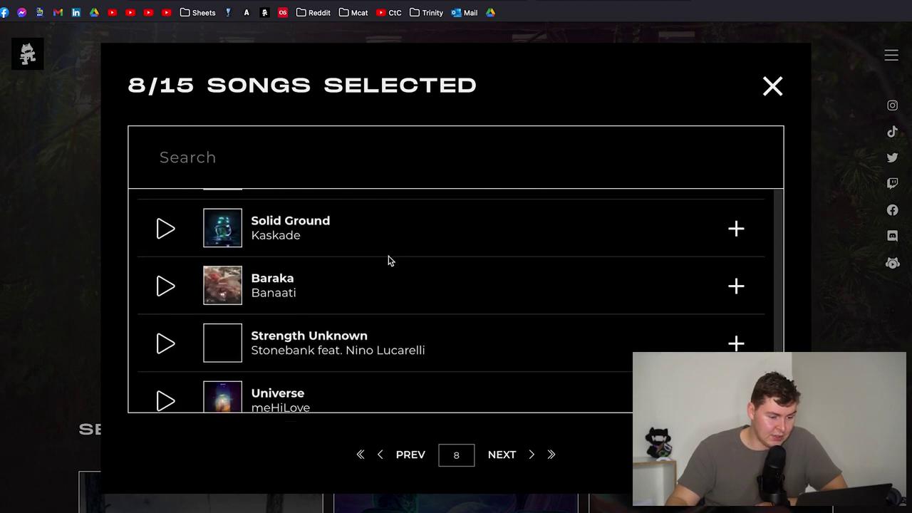
scroll(332, 263, "down", 1)
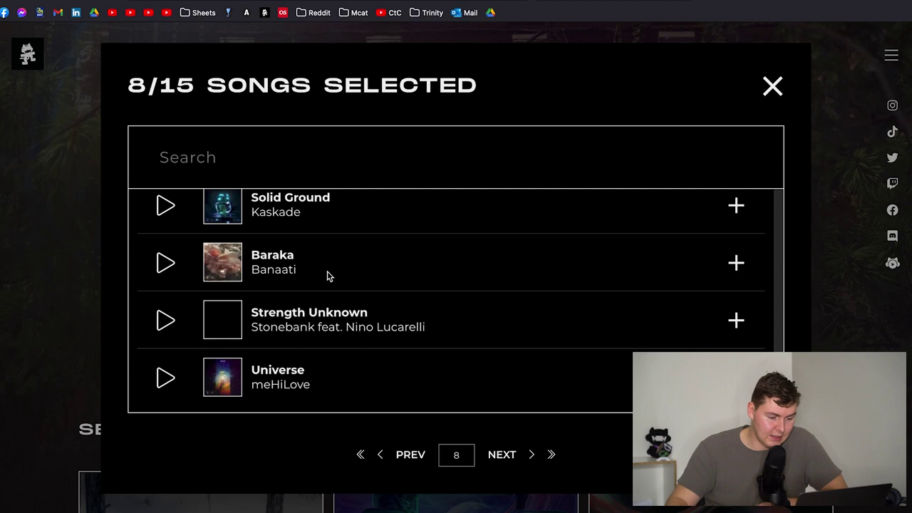
- Browse page 9 of the song list
left_click(486, 454)
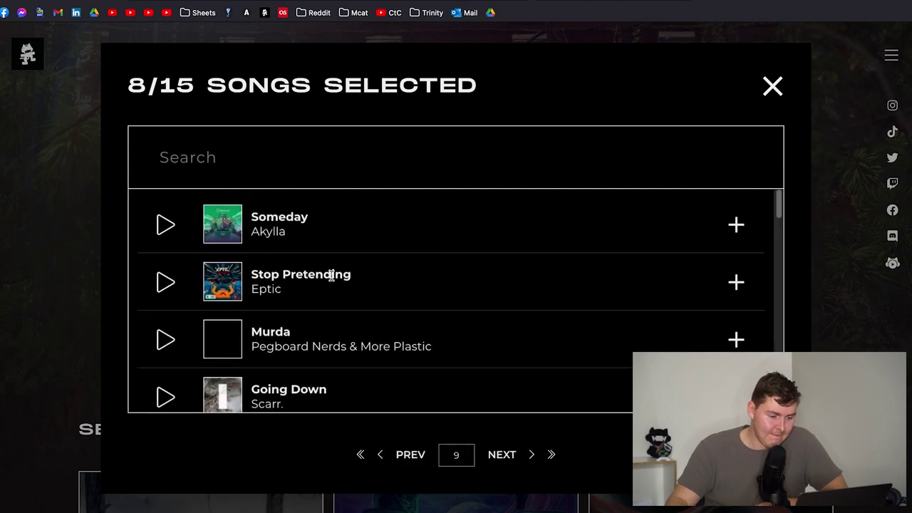
scroll(343, 267, "down", 8)
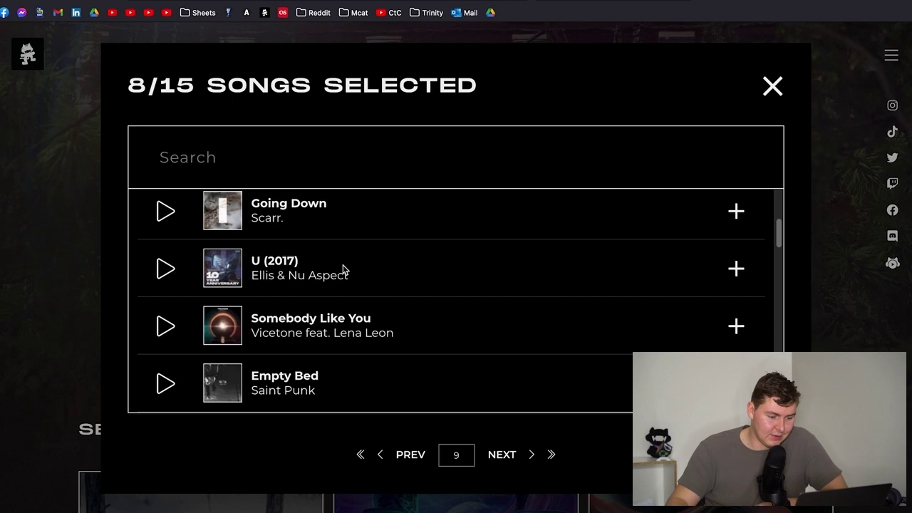
scroll(343, 266, "down", 4)
scroll(683, 271, "up", 2)
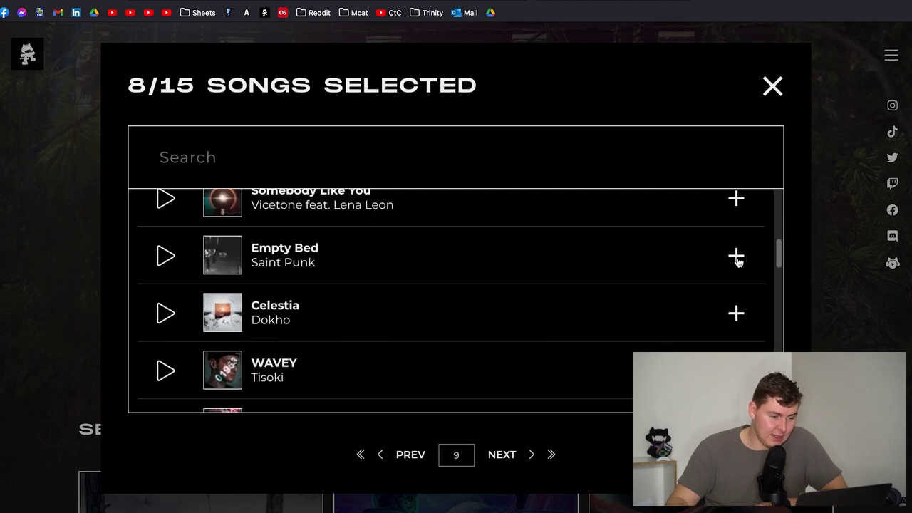
scroll(416, 269, "down", 10)
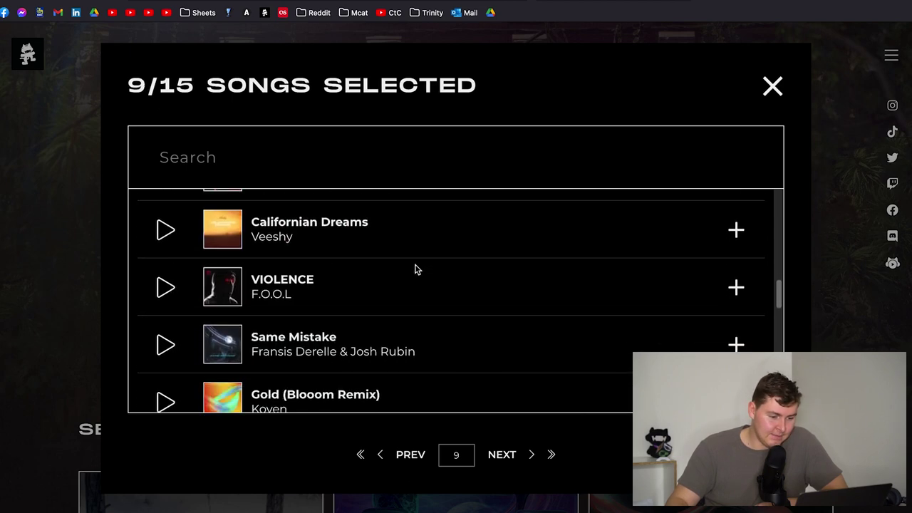
scroll(417, 269, "down", 5)
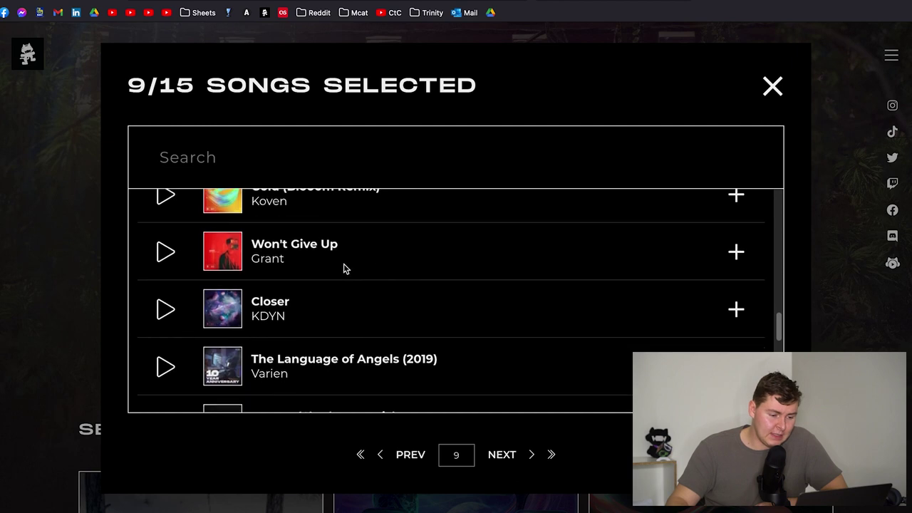
scroll(314, 297, "down", 8)
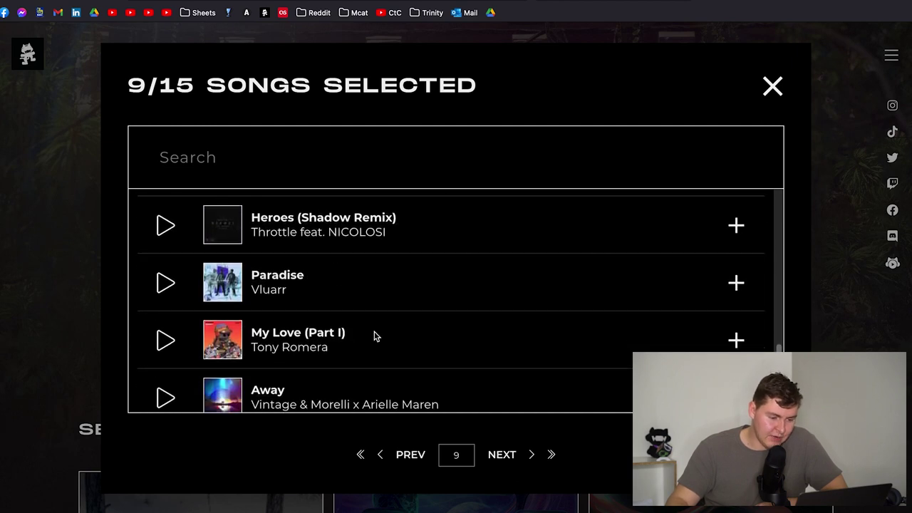
scroll(304, 299, "down", 6)
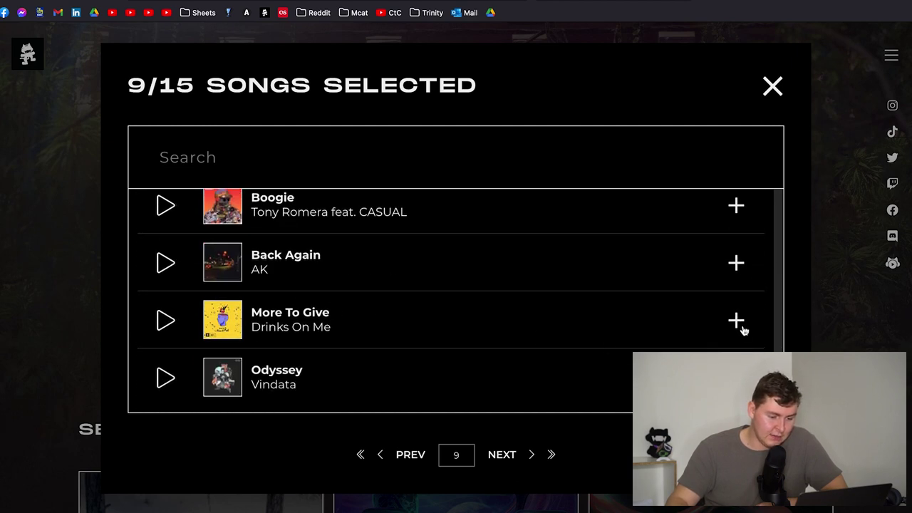
- Browse page 10 of the song list
left_click(510, 462)
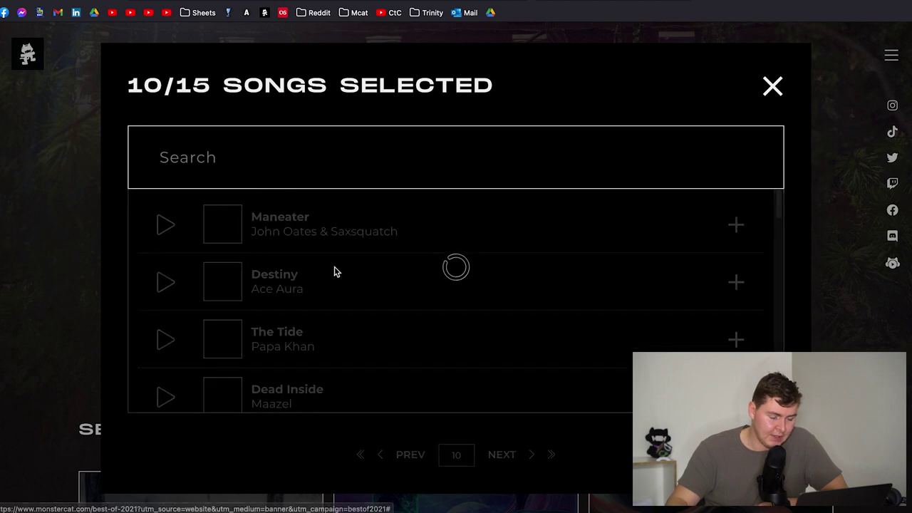
scroll(368, 266, "down", 1)
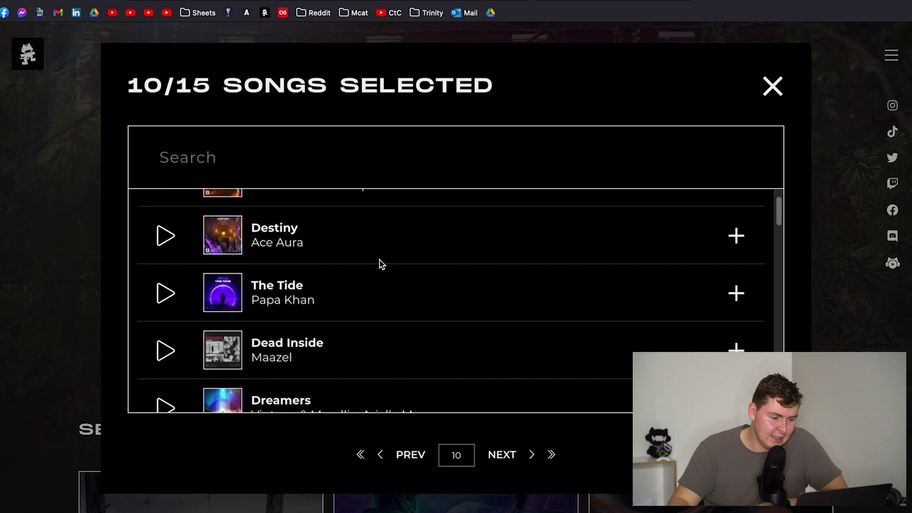
scroll(378, 267, "down", 5)
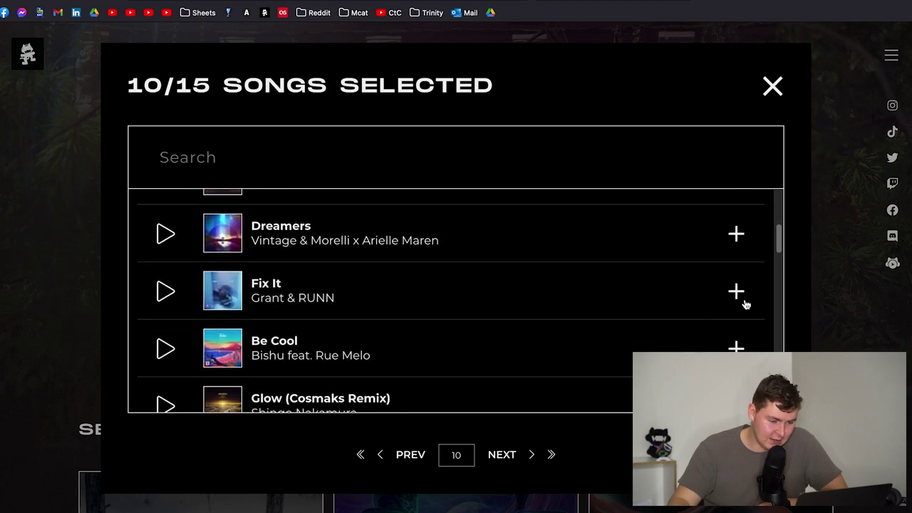
scroll(369, 258, "down", 5)
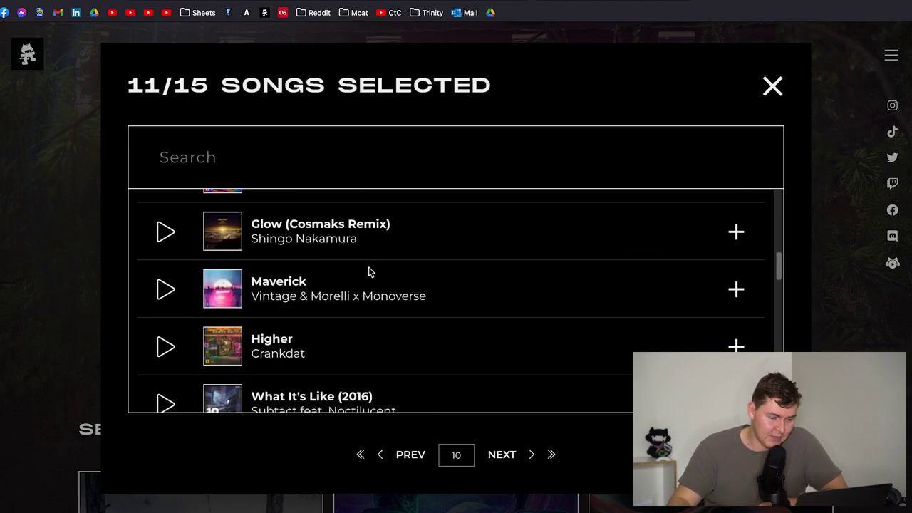
scroll(396, 275, "down", 5)
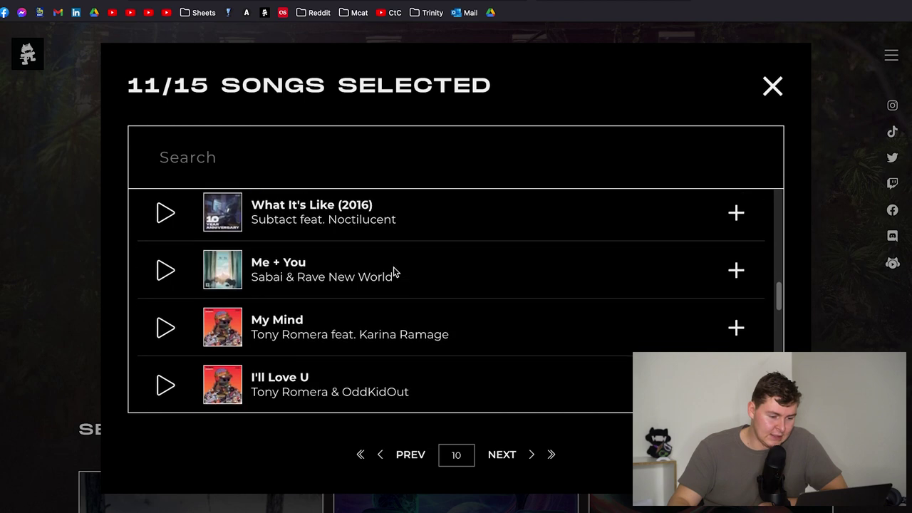
scroll(393, 268, "down", 5)
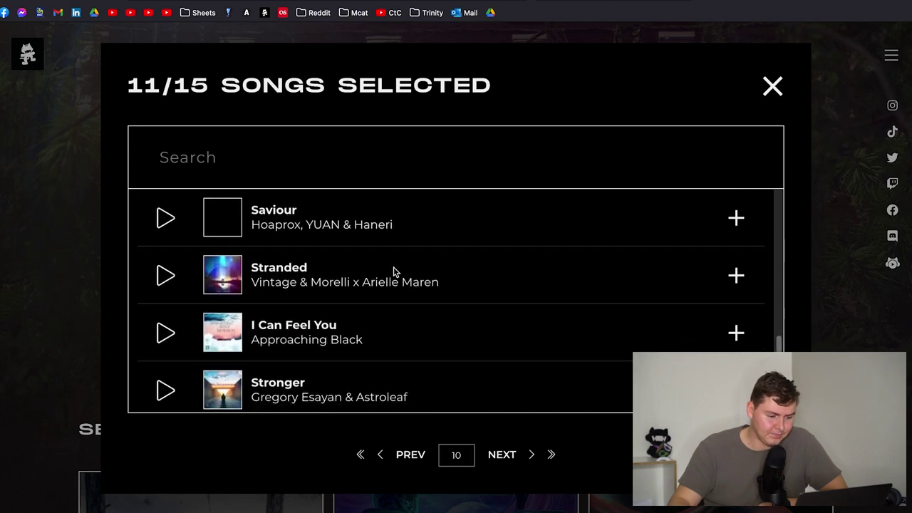
scroll(394, 272, "down", 4)
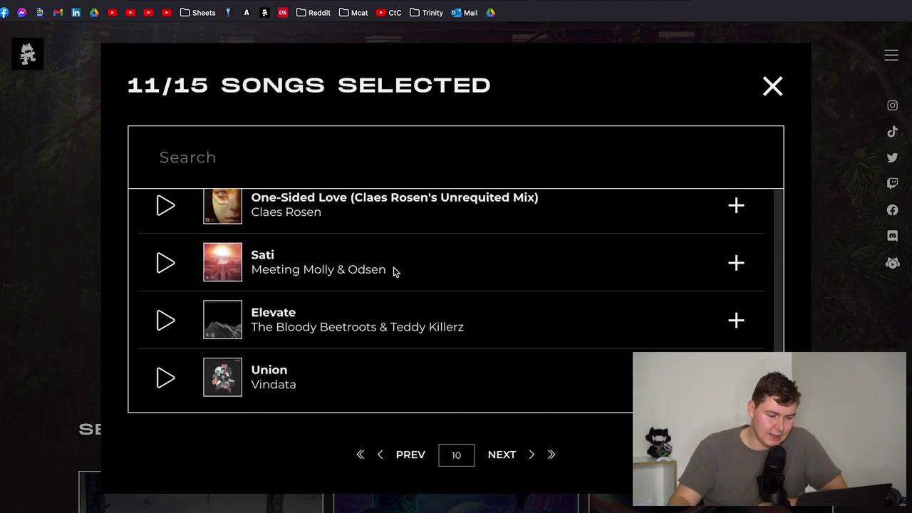
- Move to page 11 of the song list and scroll through it
left_click(501, 456)
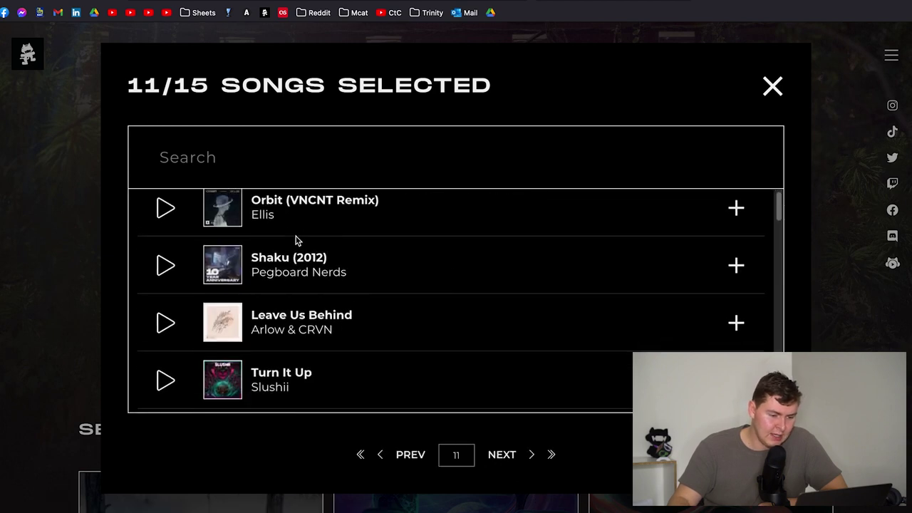
scroll(295, 240, "down", 2)
scroll(274, 255, "down", 5)
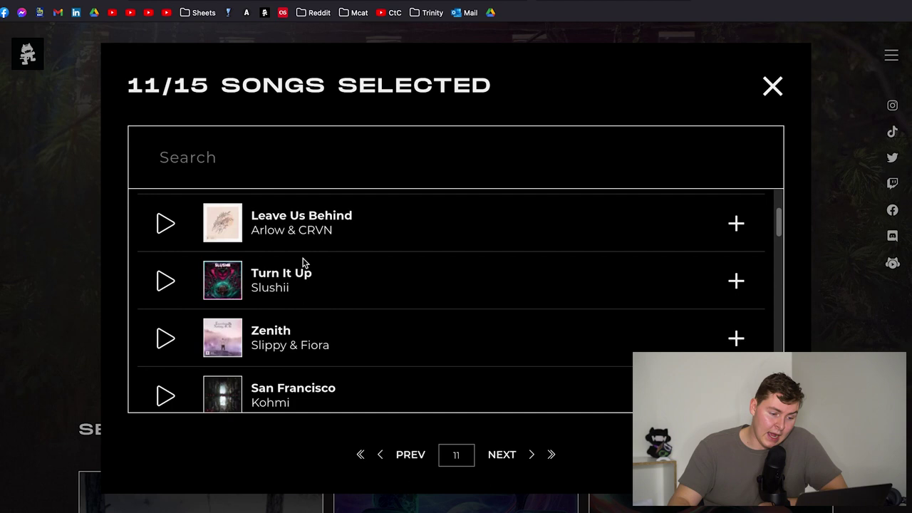
scroll(315, 264, "down", 2)
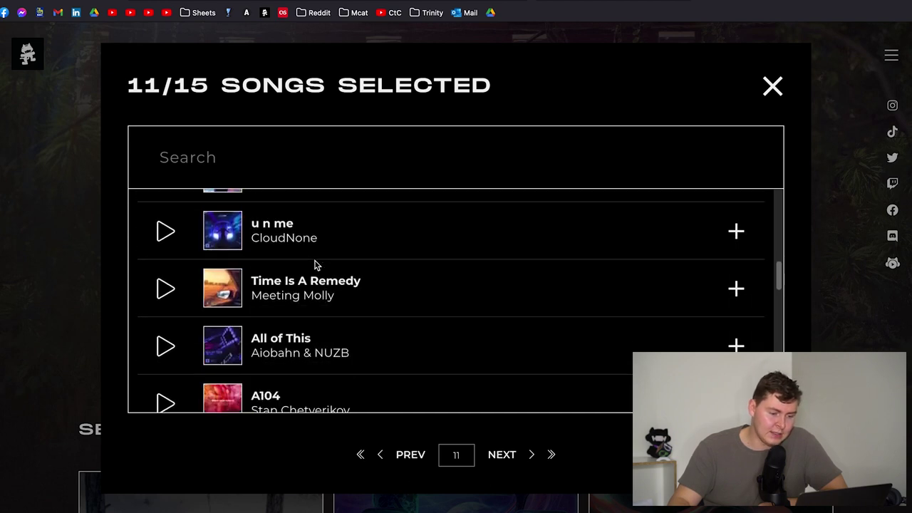
scroll(316, 265, "down", 1)
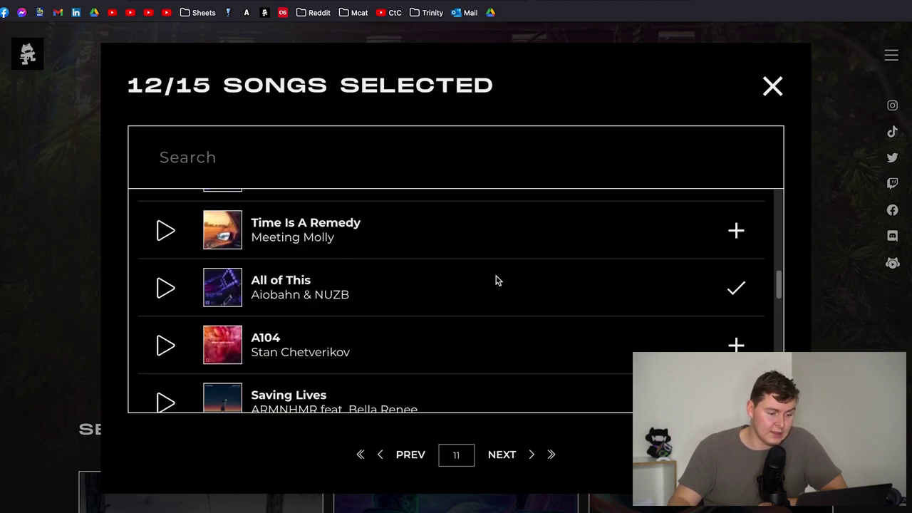
scroll(321, 274, "down", 4)
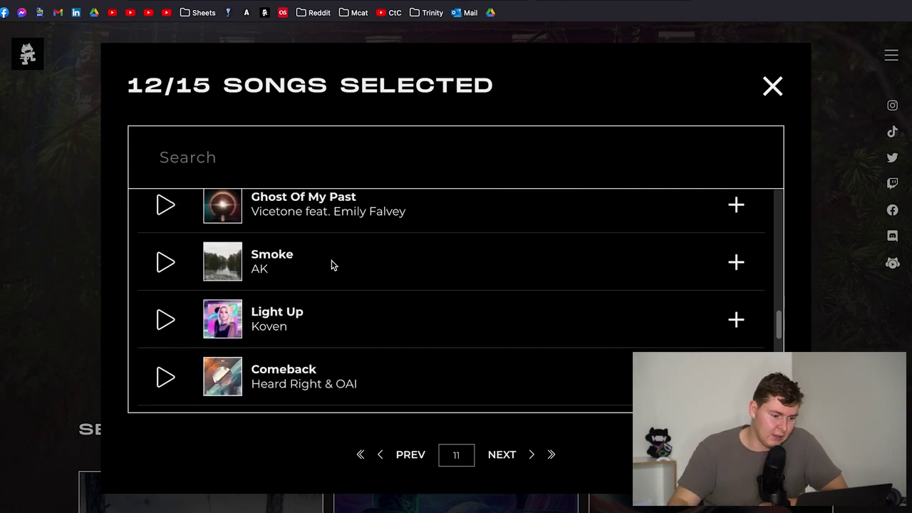
scroll(331, 265, "down", 3)
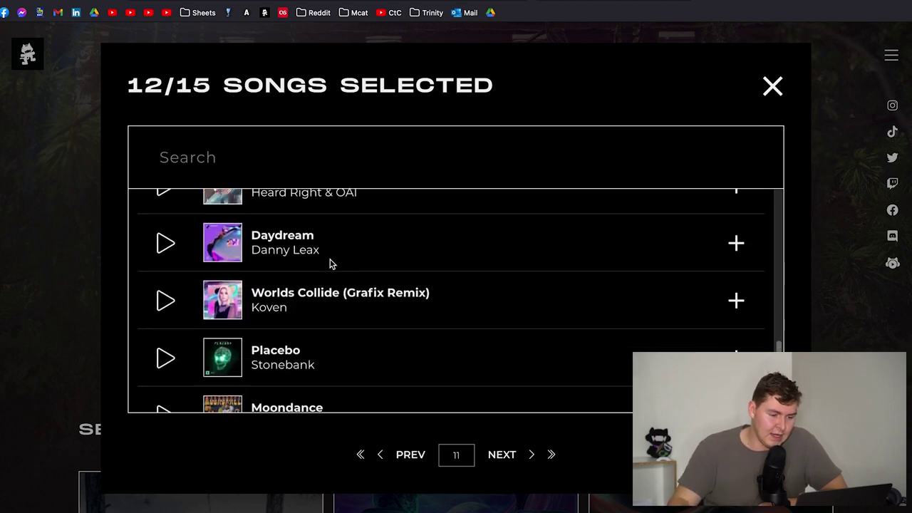
scroll(330, 264, "down", 3)
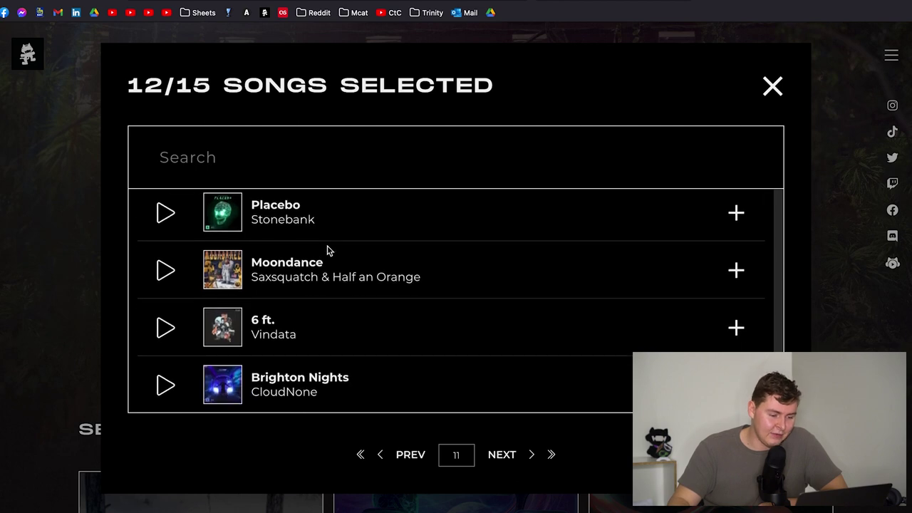
scroll(335, 285, "down", 2)
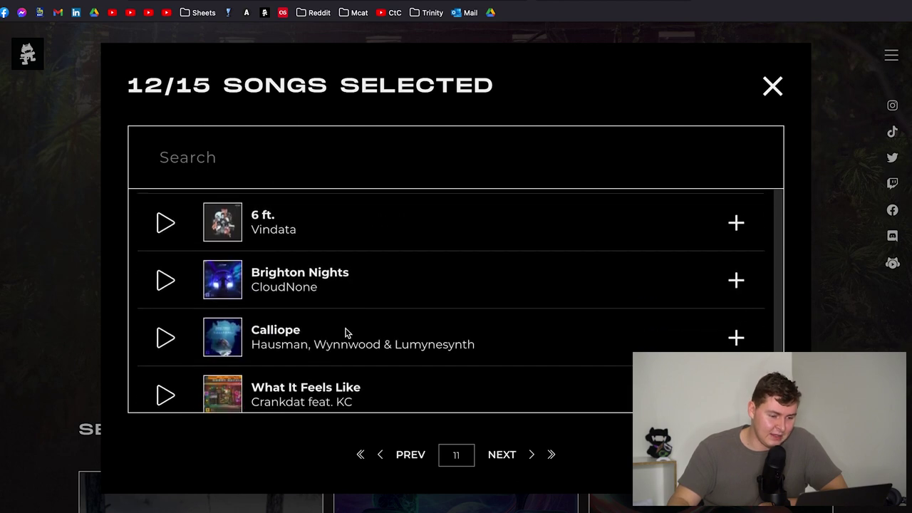
- Browse page 12 of the songs without adding any
left_click(493, 456)
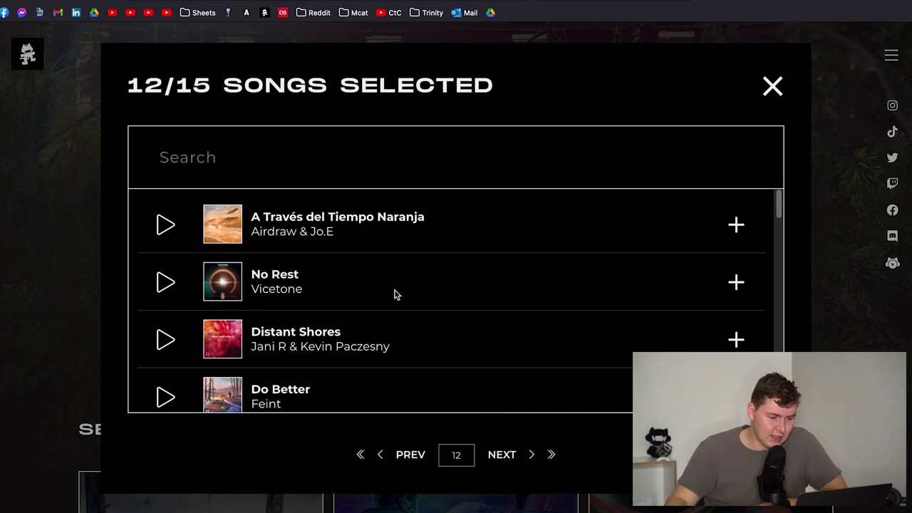
scroll(395, 295, "down", 5)
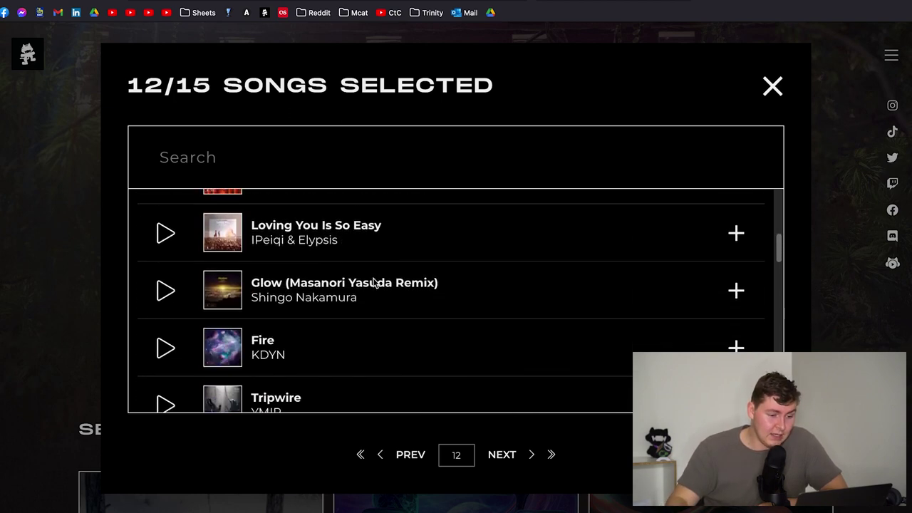
scroll(400, 281, "up", 1)
scroll(338, 267, "down", 4)
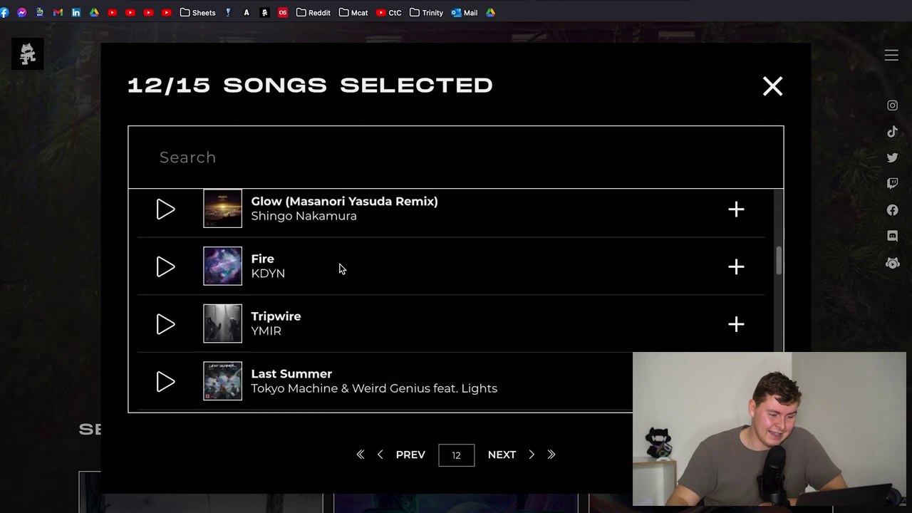
scroll(339, 268, "down", 1)
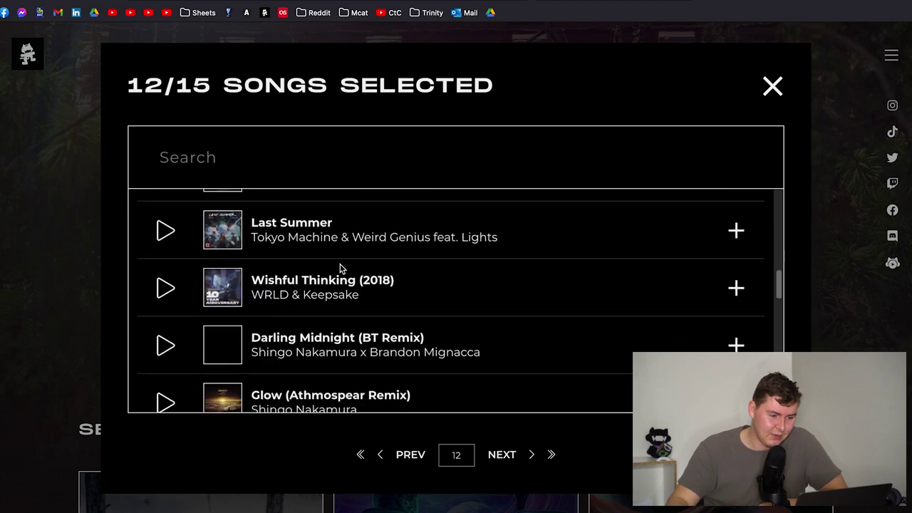
scroll(340, 265, "down", 1)
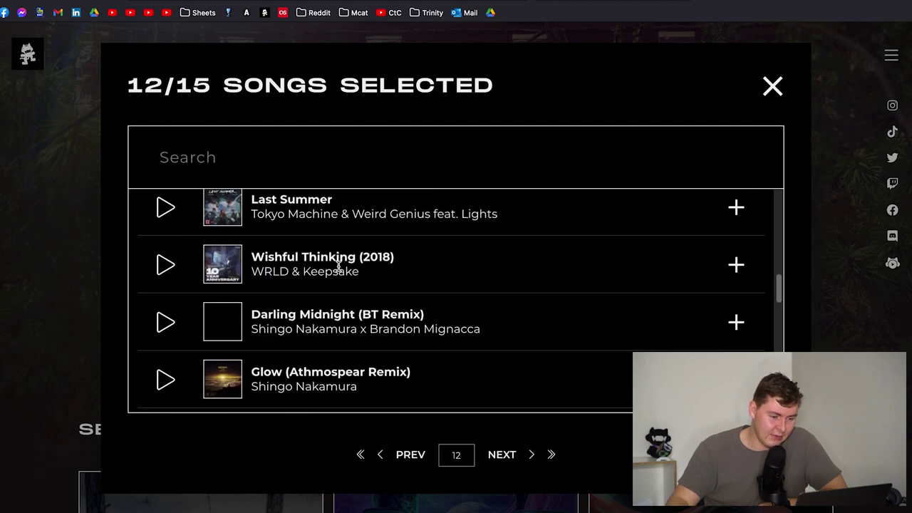
scroll(339, 265, "down", 5)
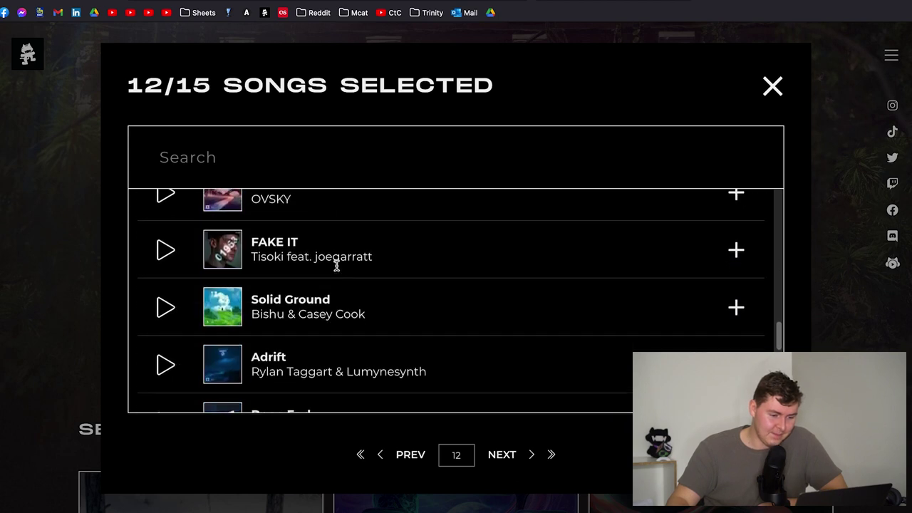
scroll(339, 267, "down", 7)
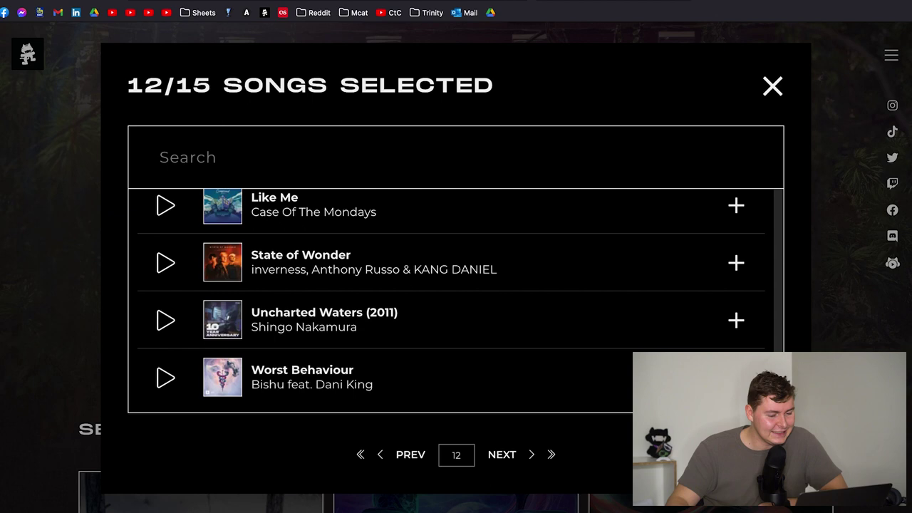
- Browse page 13 of the songs, leaving the ballot at 12/15
left_click(500, 457)
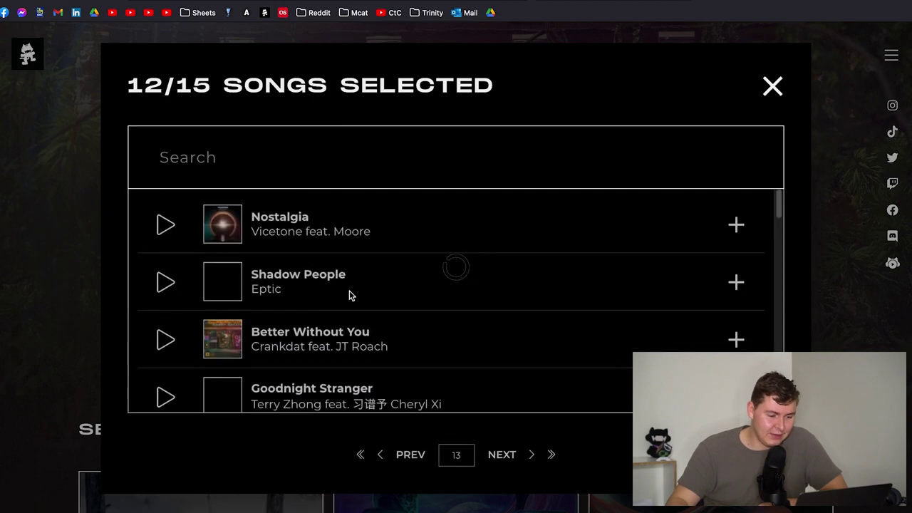
scroll(349, 290, "down", 4)
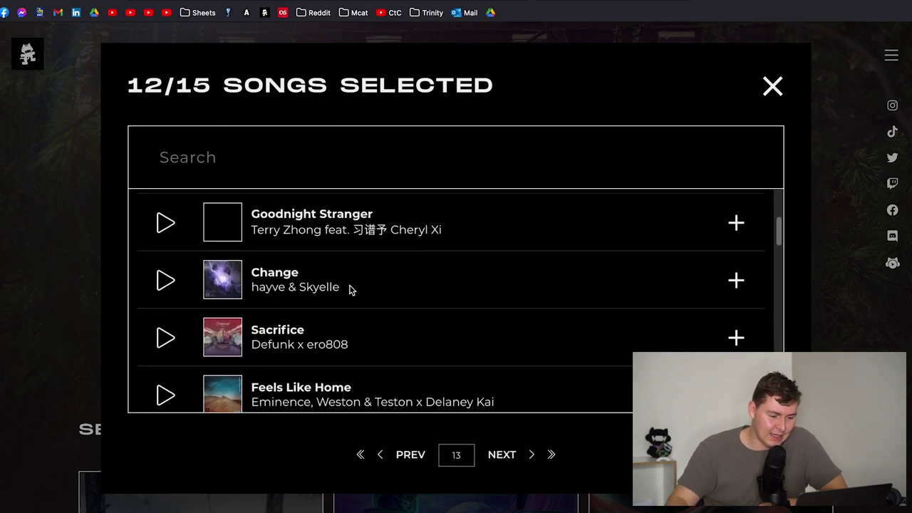
scroll(349, 290, "down", 8)
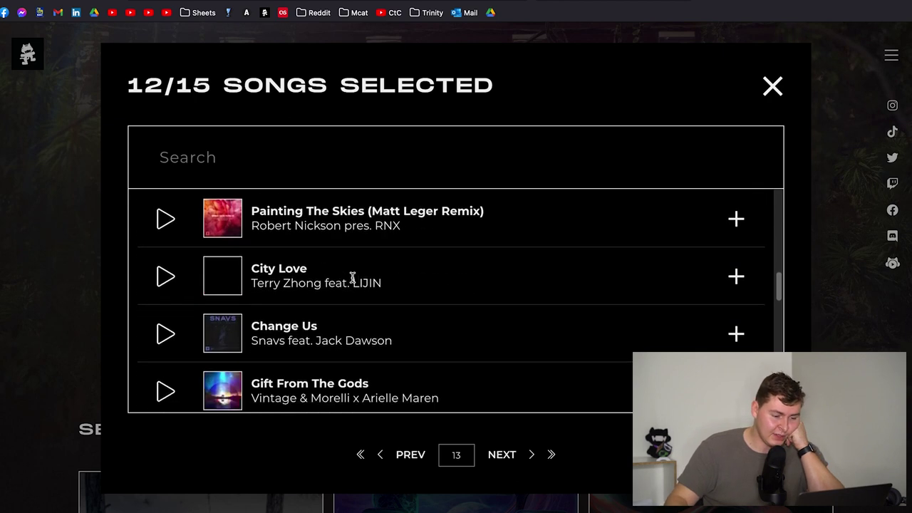
scroll(353, 282, "down", 5)
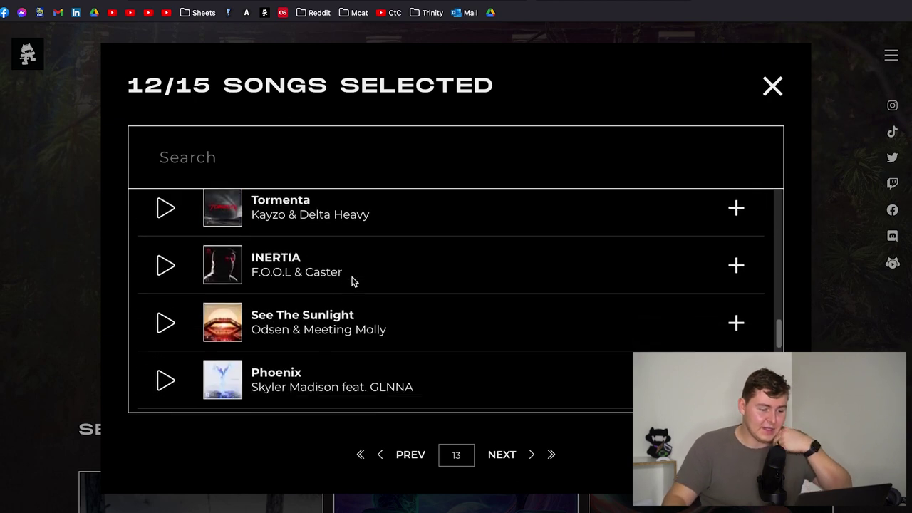
scroll(354, 281, "down", 2)
scroll(354, 281, "down", 1)
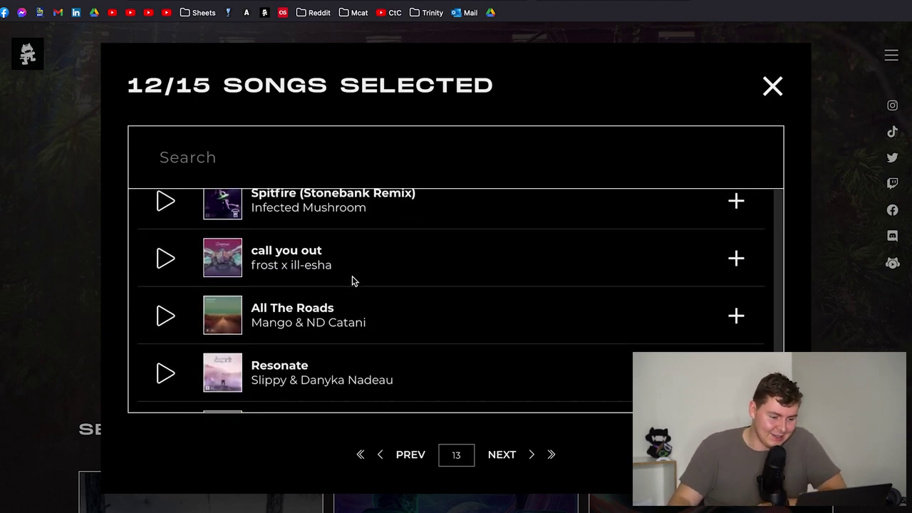
scroll(359, 280, "down", 1)
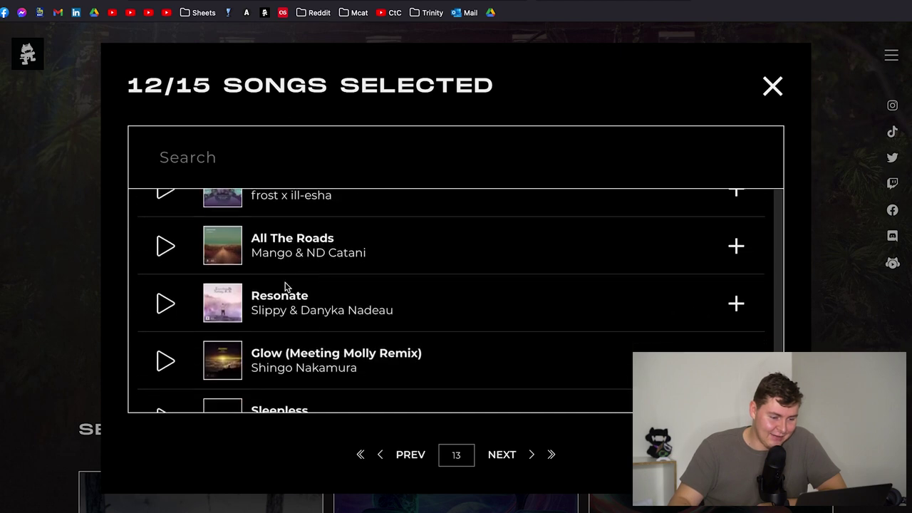
scroll(357, 325, "down", 1)
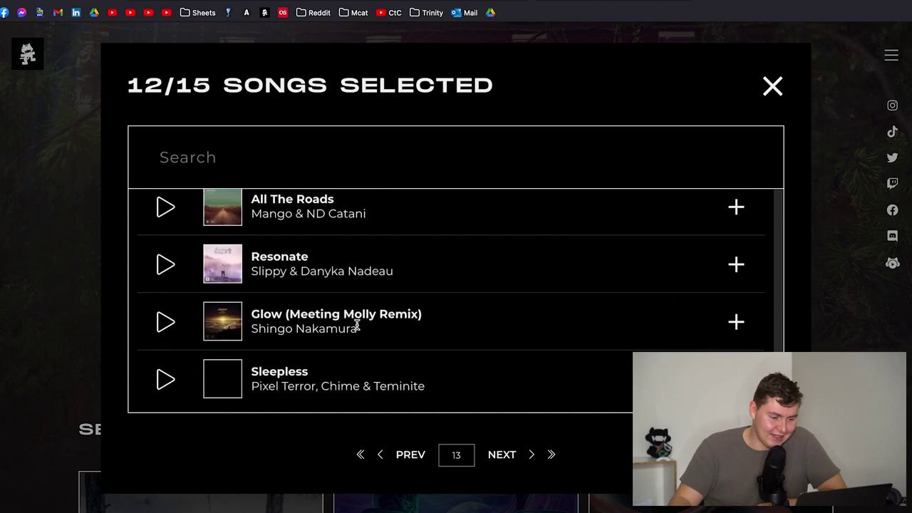
- Browse song pages 14 and 15 and add Take Me Away to the ballot
left_click(501, 459)
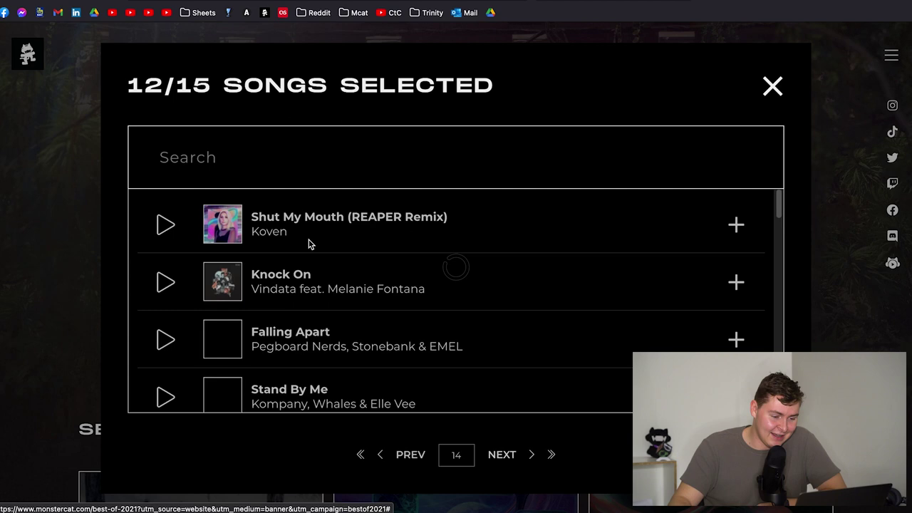
scroll(449, 314, "down", 5)
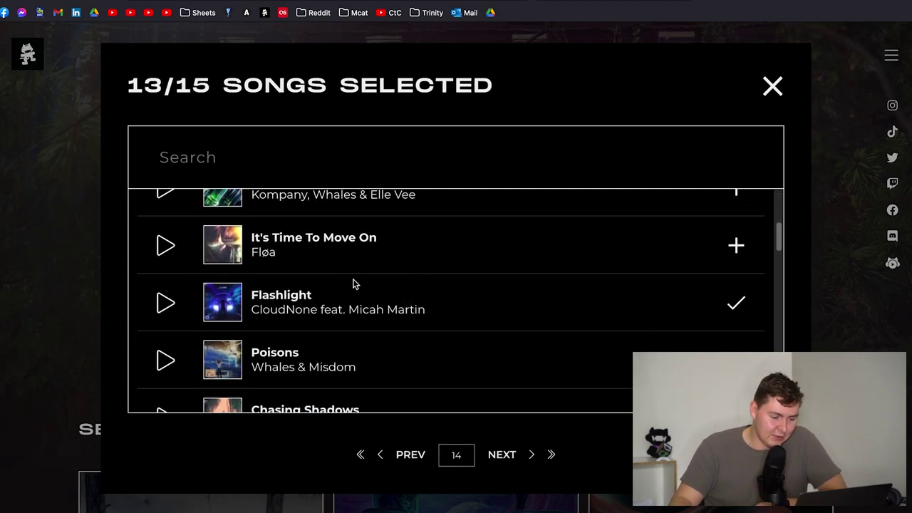
scroll(352, 284, "down", 8)
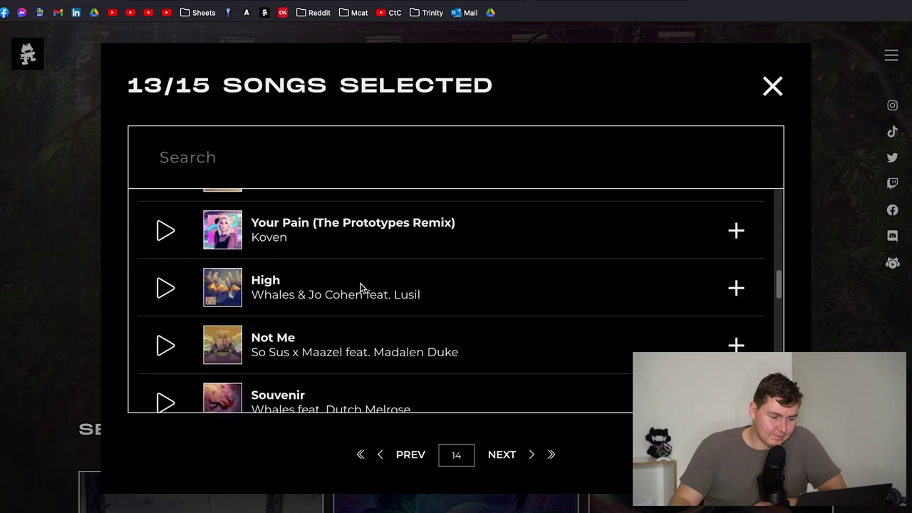
scroll(360, 287, "down", 12)
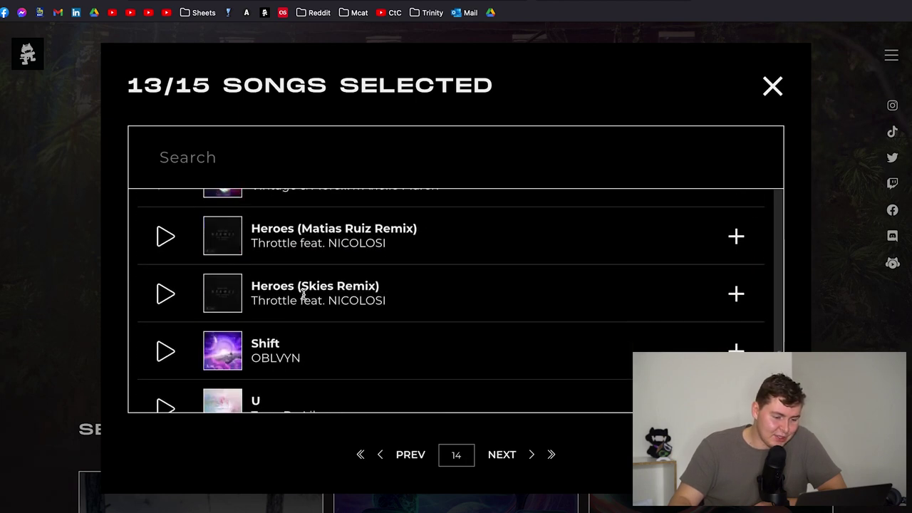
scroll(310, 297, "down", 4)
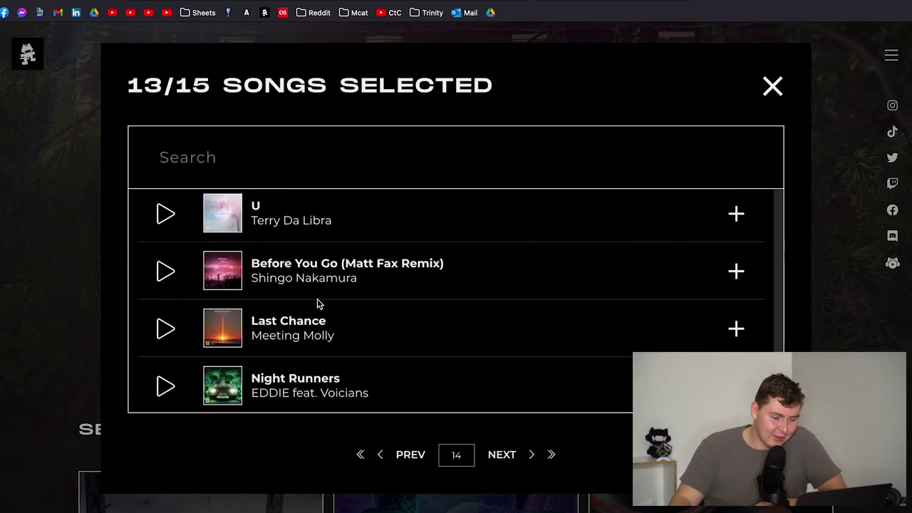
left_click(493, 449)
scroll(306, 265, "down", 2)
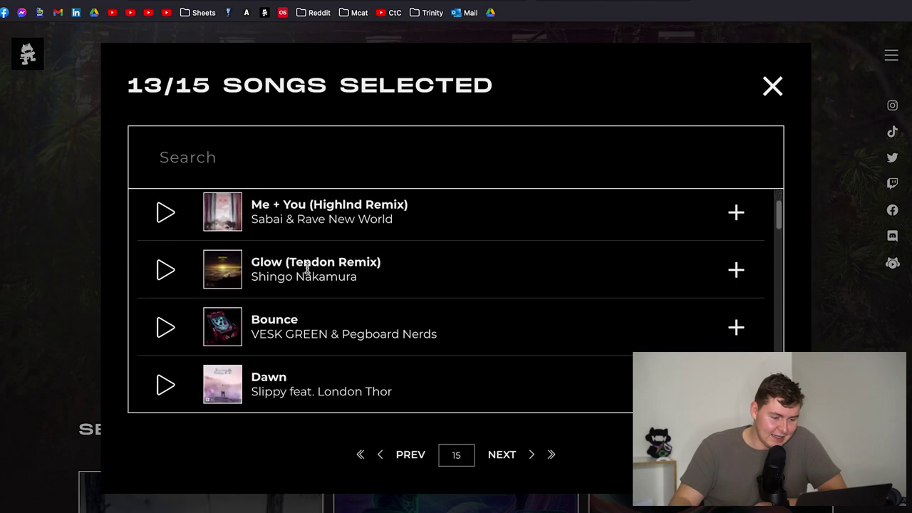
scroll(306, 266, "down", 4)
scroll(291, 226, "down", 4)
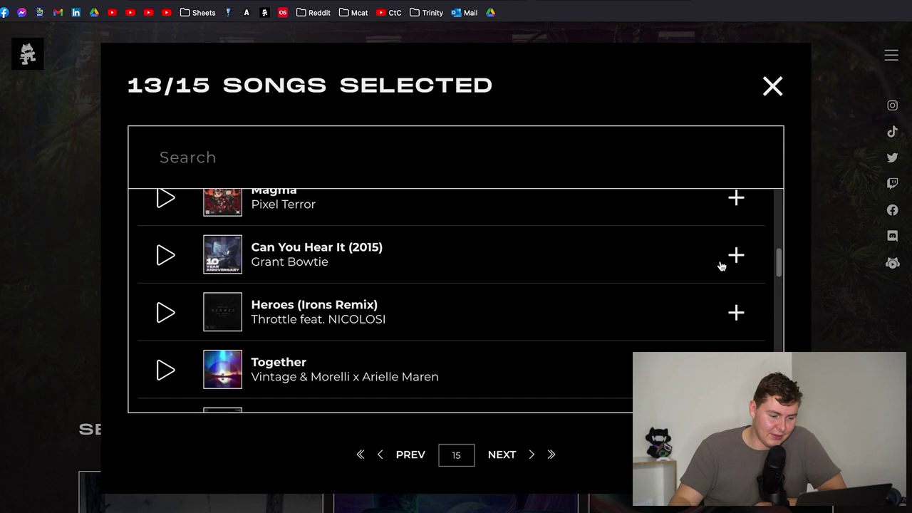
scroll(302, 289, "down", 9)
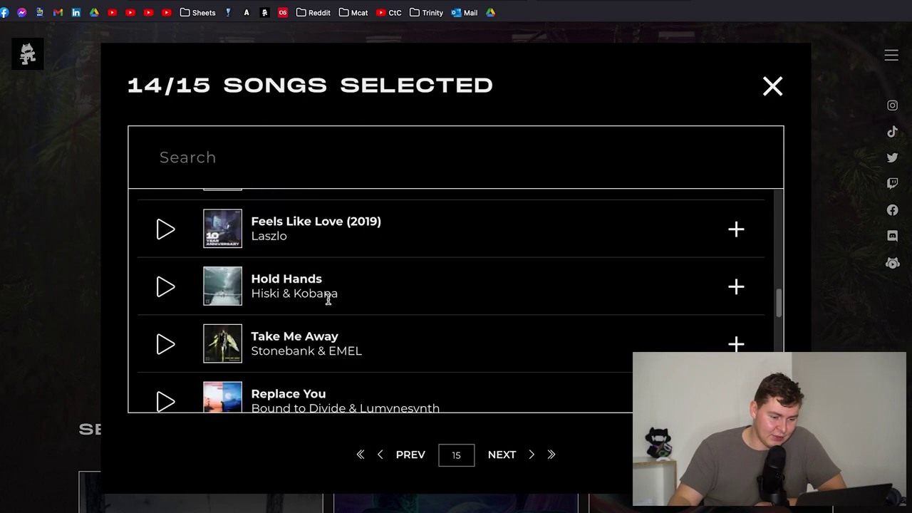
scroll(326, 287, "down", 2)
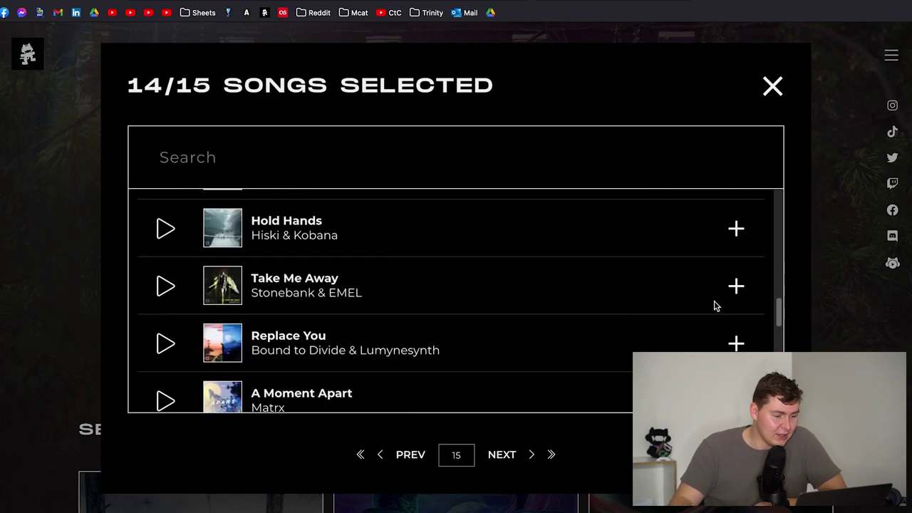
left_click(736, 287)
- Remove I Know by Direct from the top 15 ballot picks
scroll(391, 244, "down", 5)
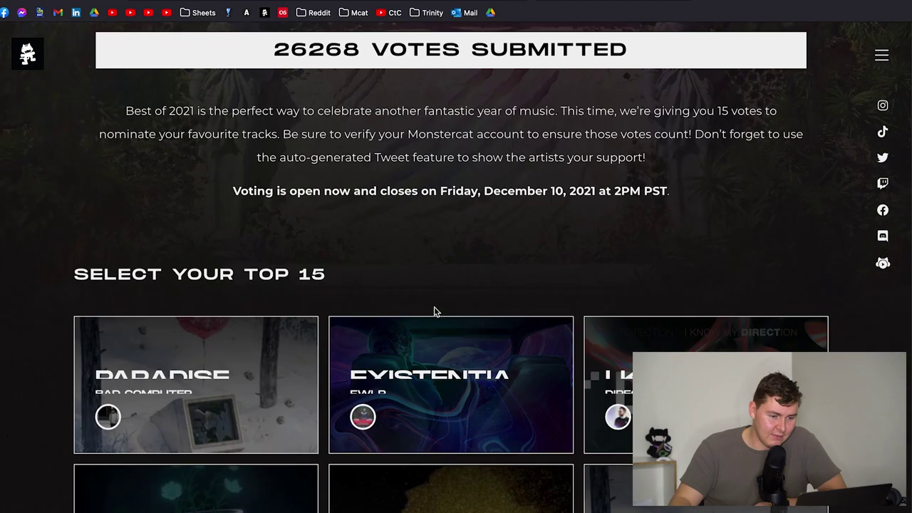
scroll(381, 216, "up", 4)
scroll(385, 346, "down", 8)
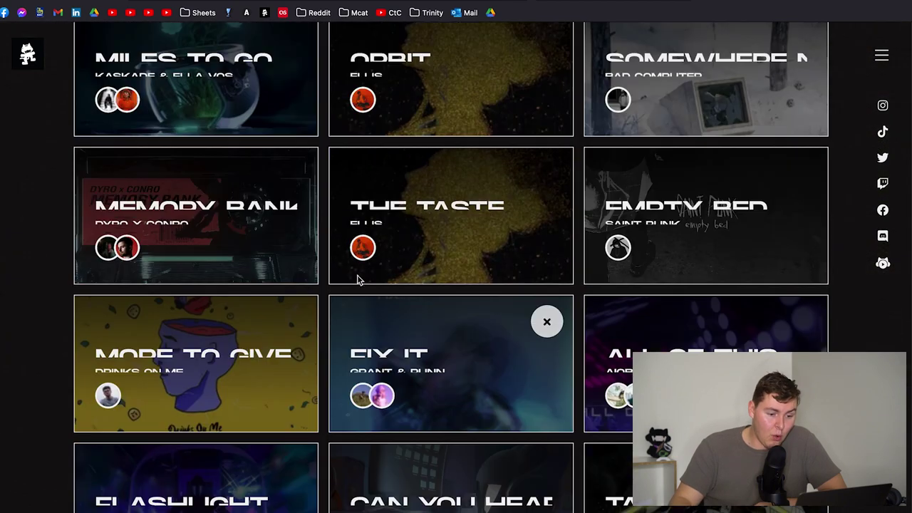
scroll(492, 320, "down", 5)
scroll(529, 245, "up", 1)
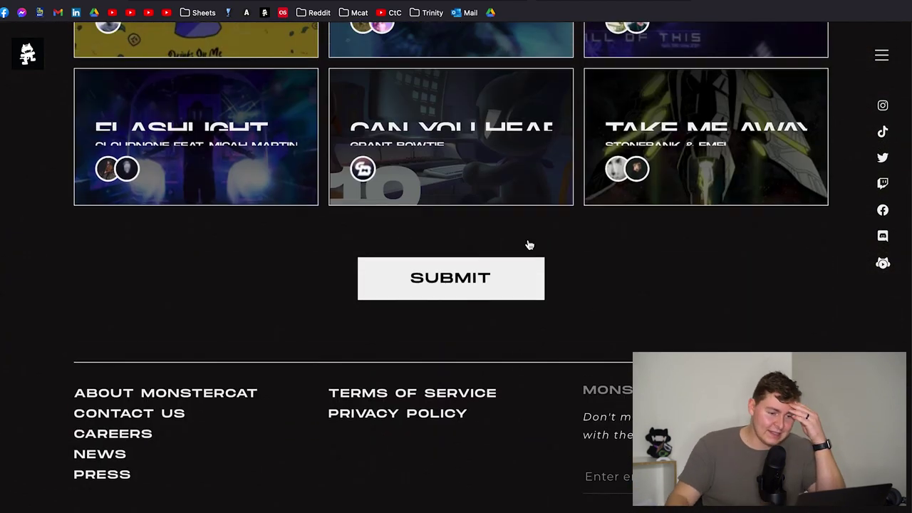
scroll(518, 246, "up", 6)
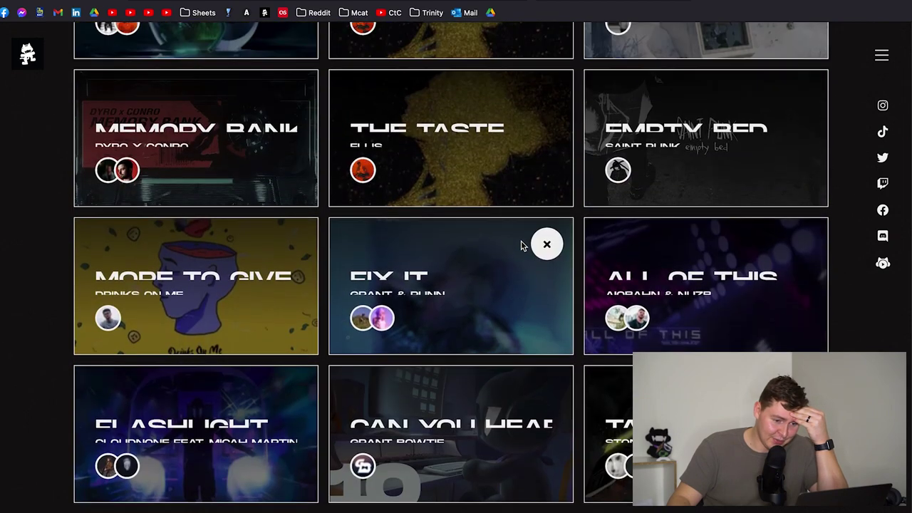
scroll(522, 246, "up", 1)
scroll(527, 247, "up", 3)
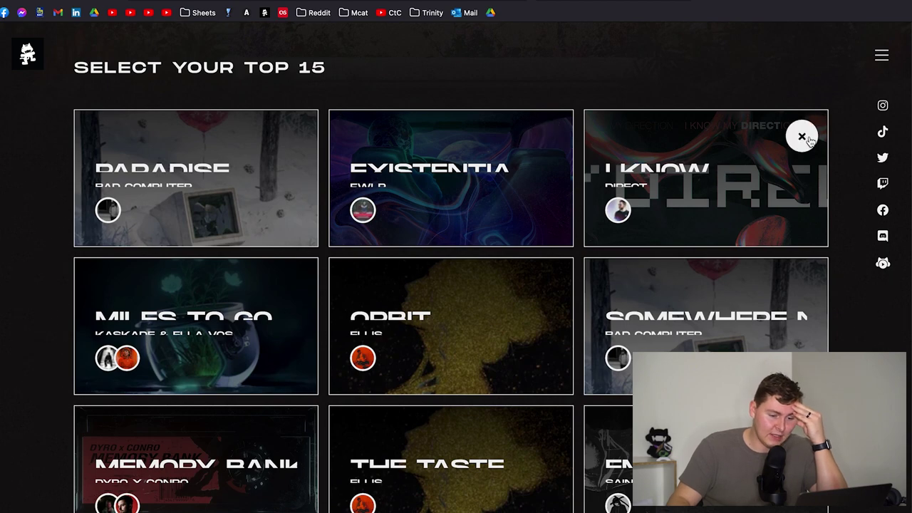
left_click(802, 137)
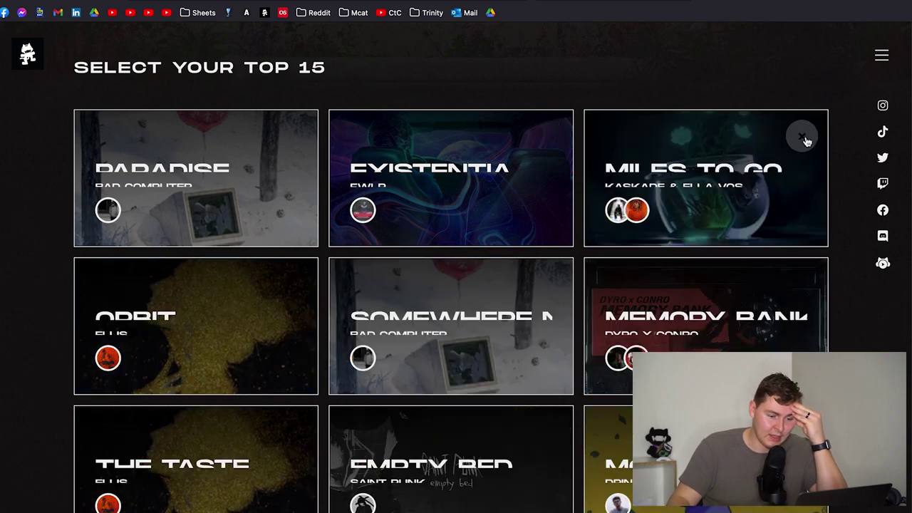
scroll(577, 247, "down", 10)
- Open the song picker and advance to page 16 of songs
left_click(716, 143)
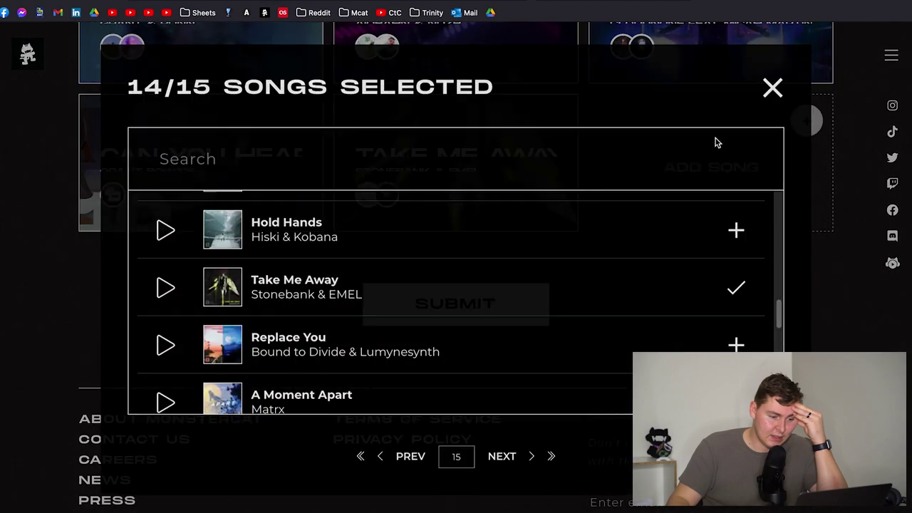
scroll(362, 257, "up", 1)
scroll(353, 263, "down", 4)
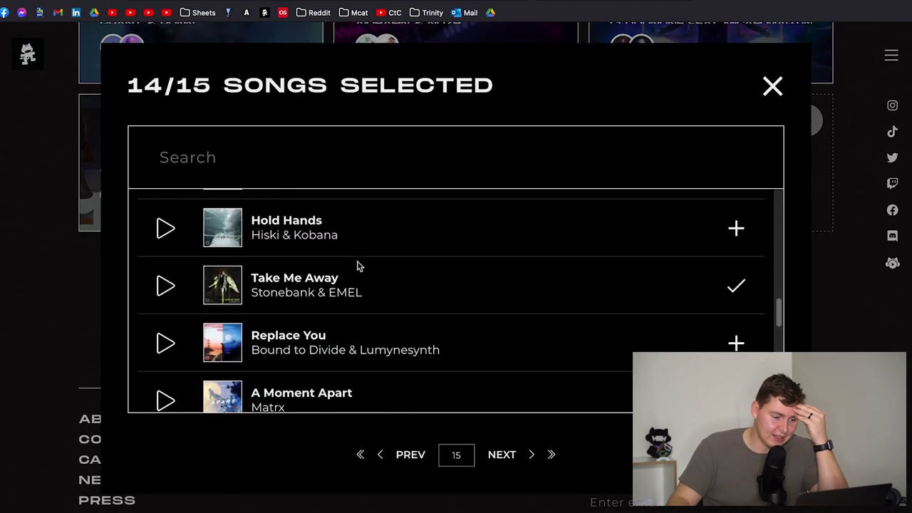
scroll(370, 268, "down", 1)
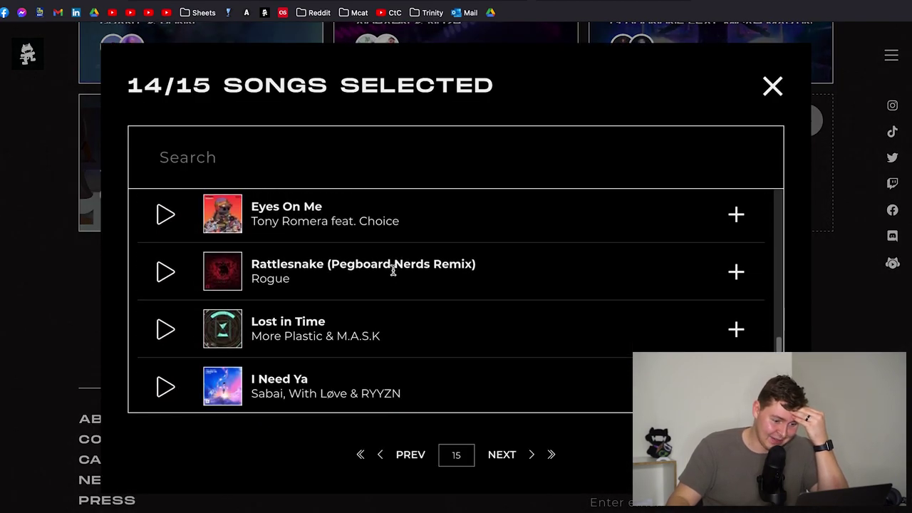
scroll(392, 270, "down", 4)
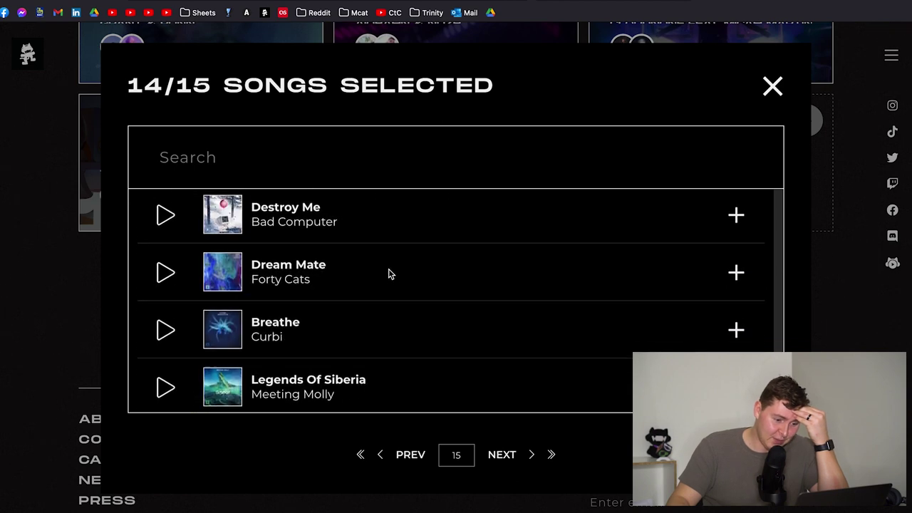
scroll(389, 274, "down", 1)
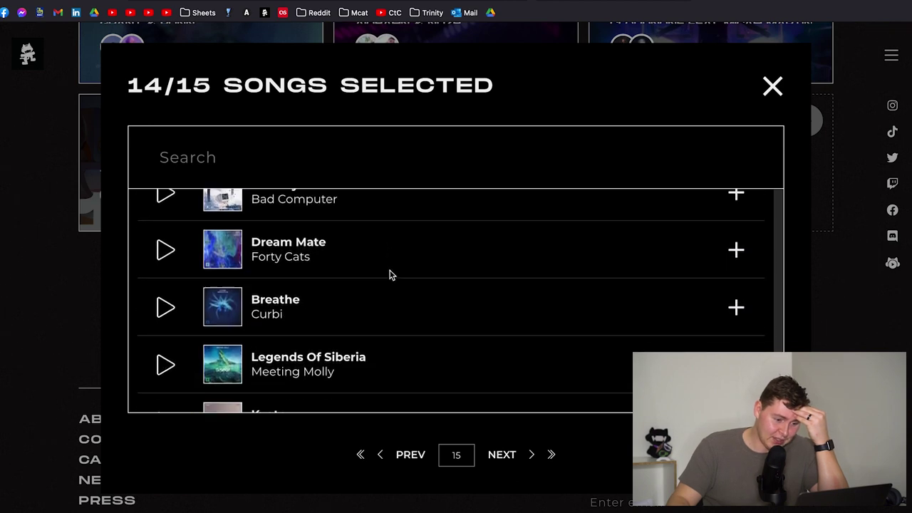
left_click(502, 454)
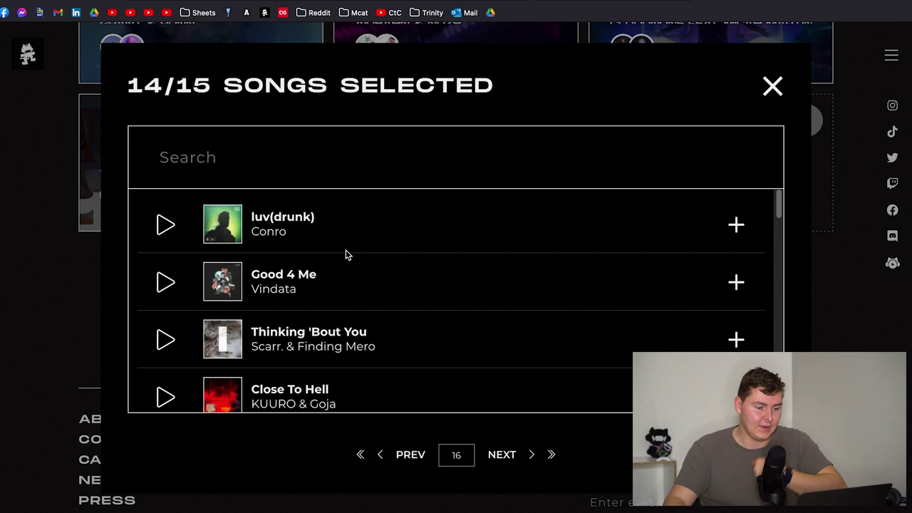
- Move on to page 17 and add Pure Action by Kumarion to the top 15
scroll(346, 251, "down", 3)
scroll(327, 222, "down", 5)
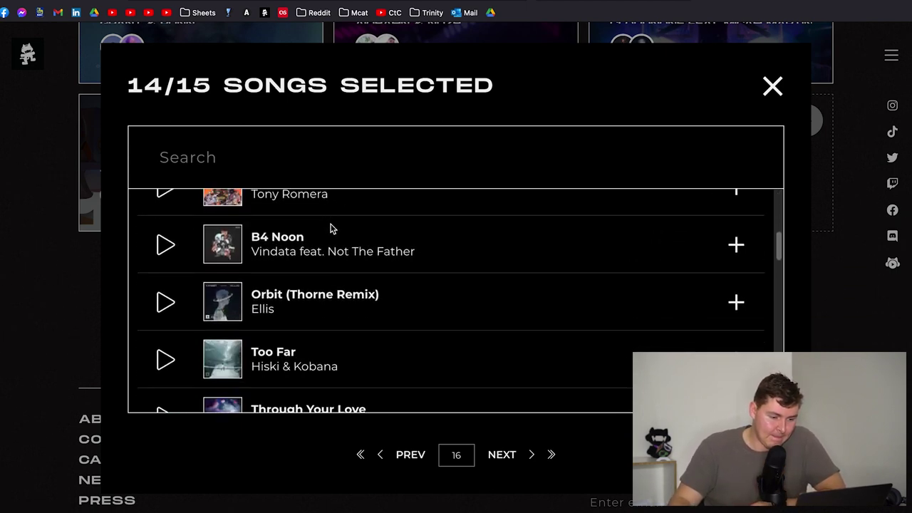
scroll(360, 260, "down", 5)
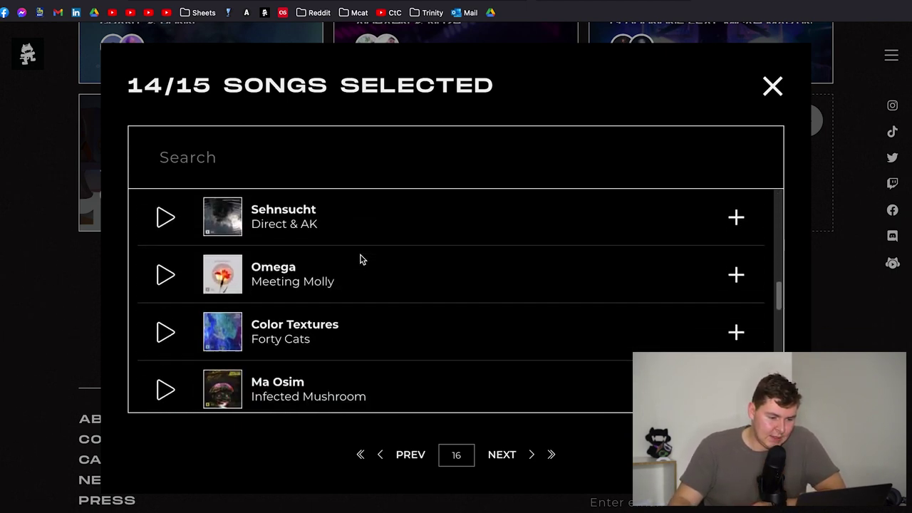
scroll(360, 259, "down", 4)
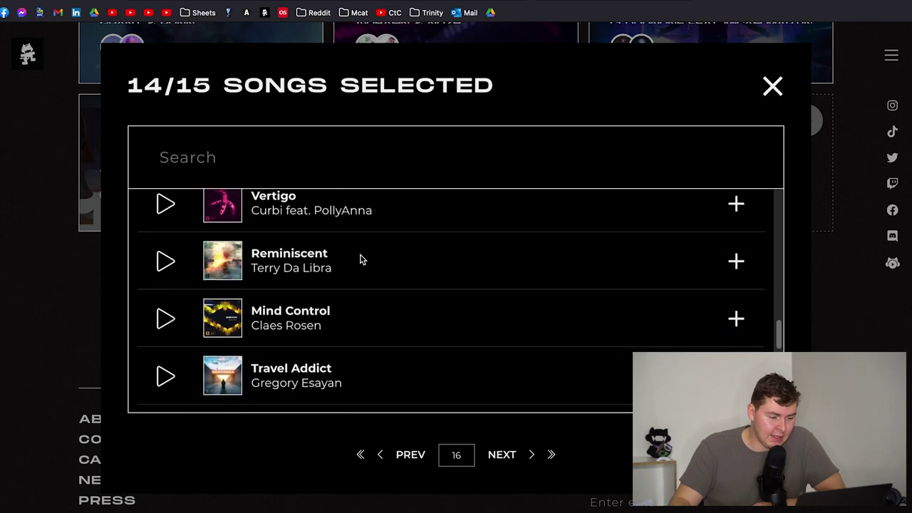
scroll(360, 259, "down", 3)
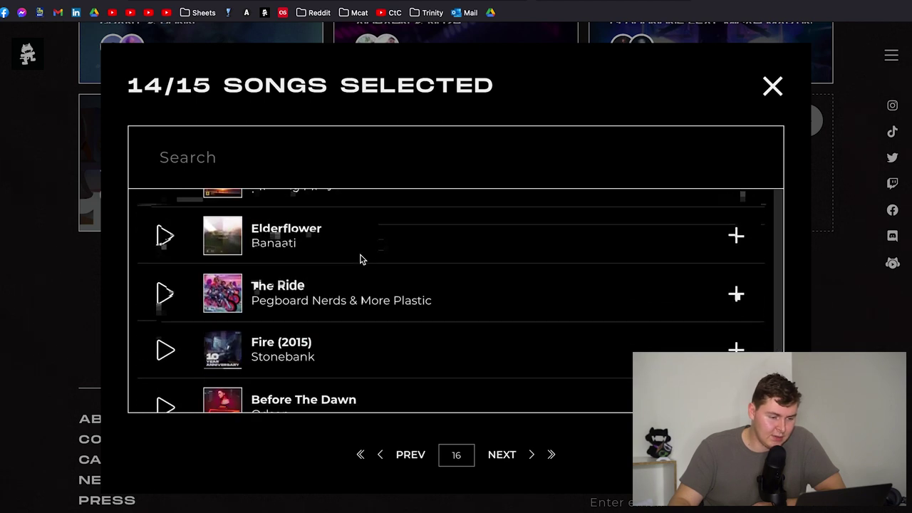
left_click(510, 454)
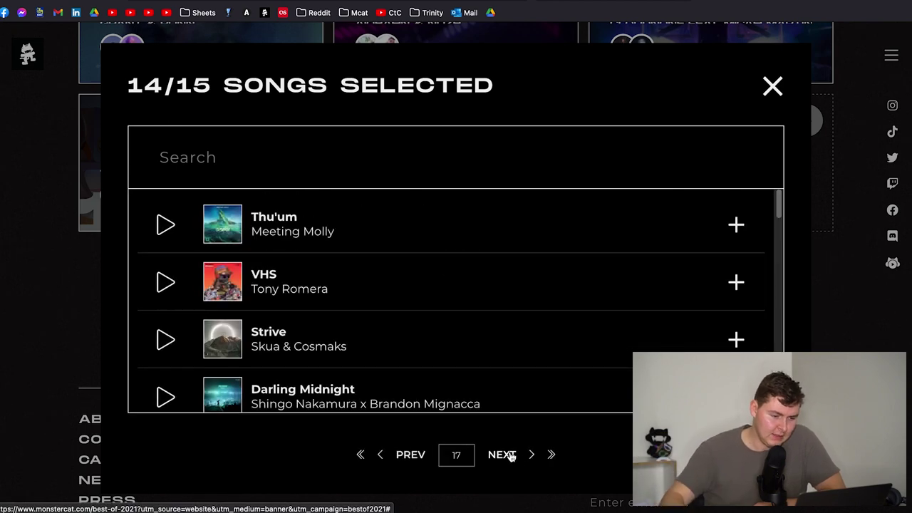
scroll(371, 279, "down", 4)
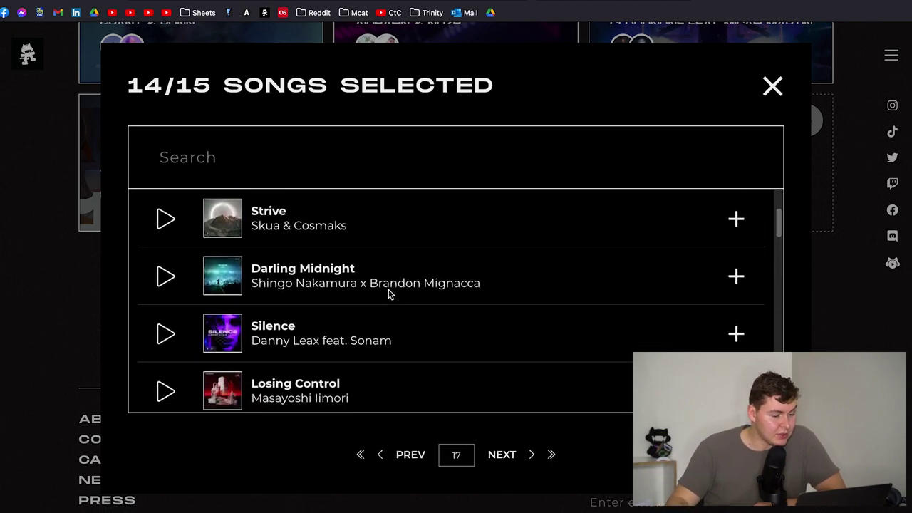
scroll(389, 294, "down", 2)
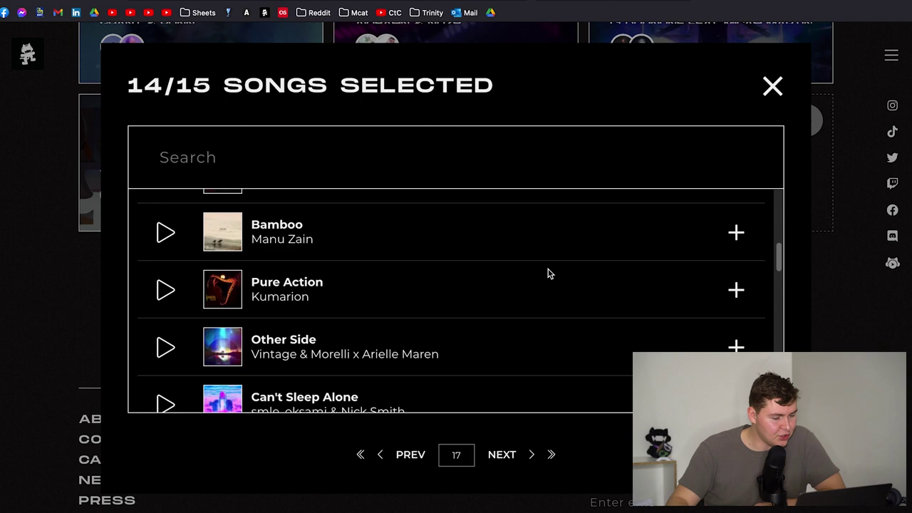
left_click(736, 290)
- Remove Paradise by Bad Computer from the ballot, leaving 14 of 15 picks
scroll(495, 224, "up", 2)
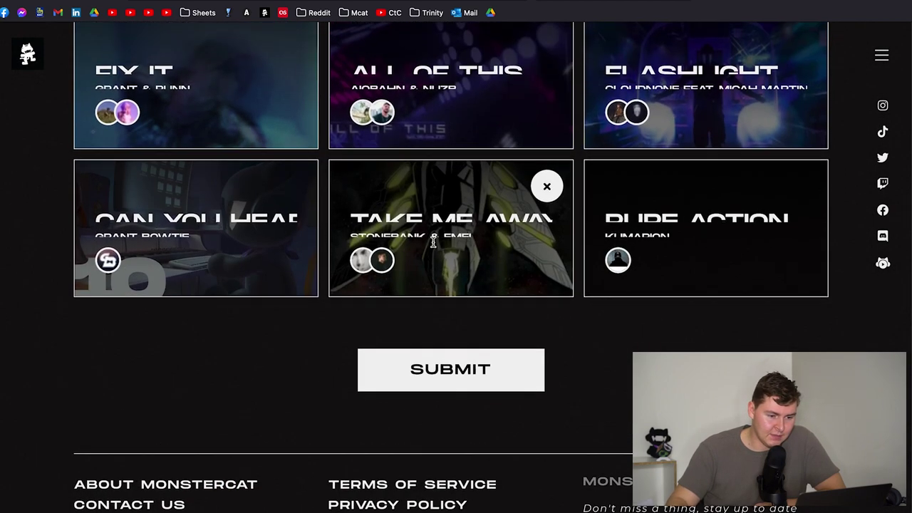
scroll(383, 251, "up", 1)
scroll(417, 244, "up", 4)
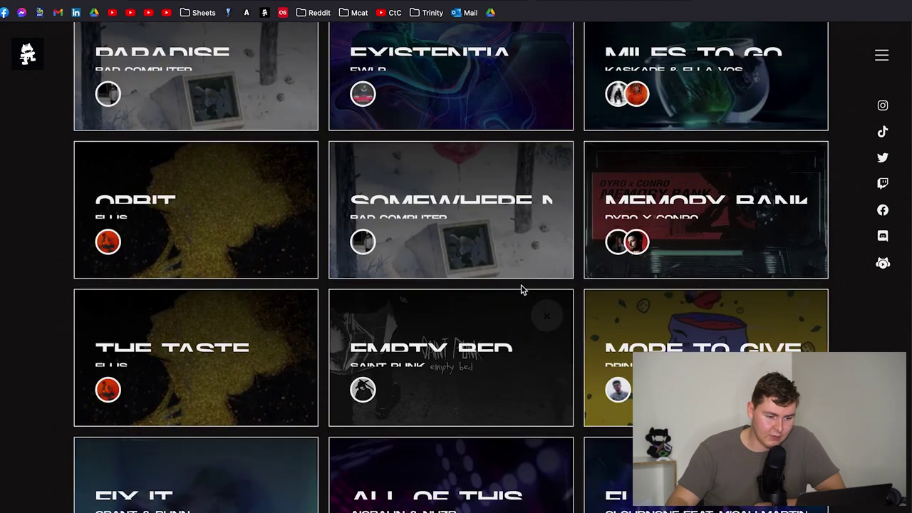
scroll(246, 242, "up", 2)
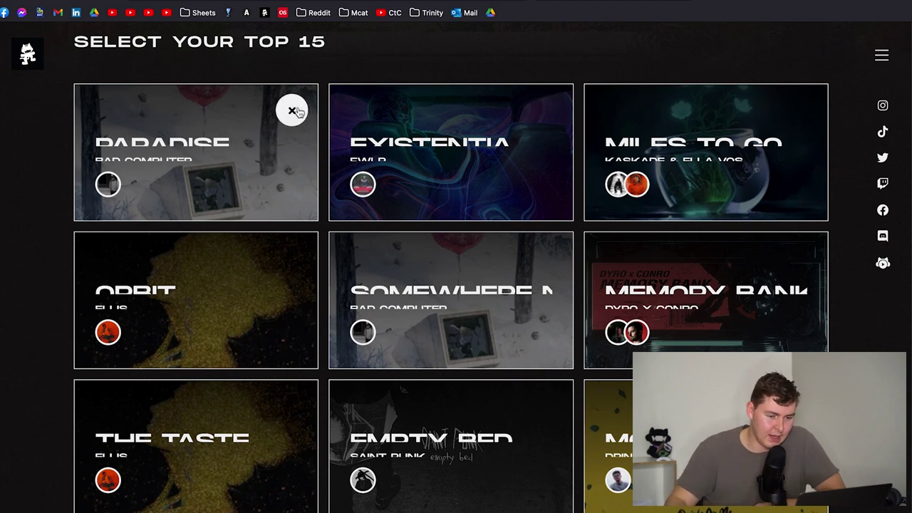
left_click(293, 111)
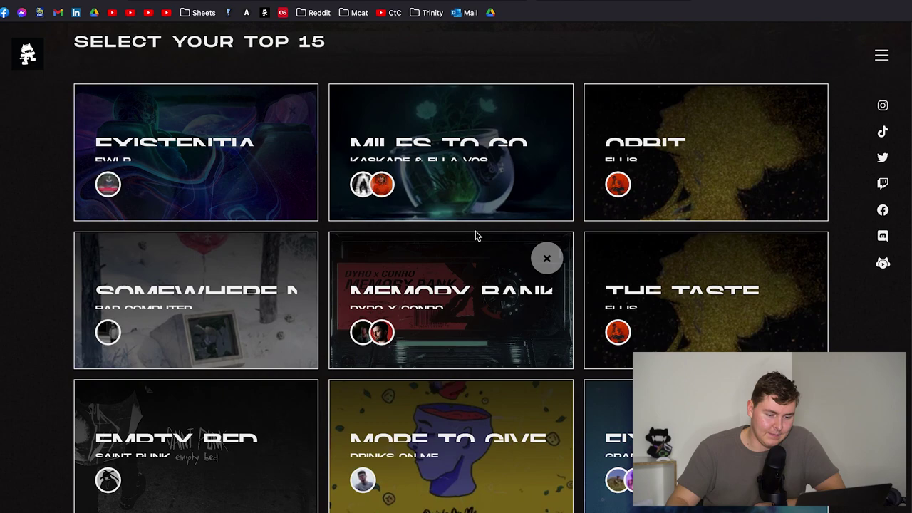
scroll(476, 242, "down", 7)
scroll(205, 113, "up", 6)
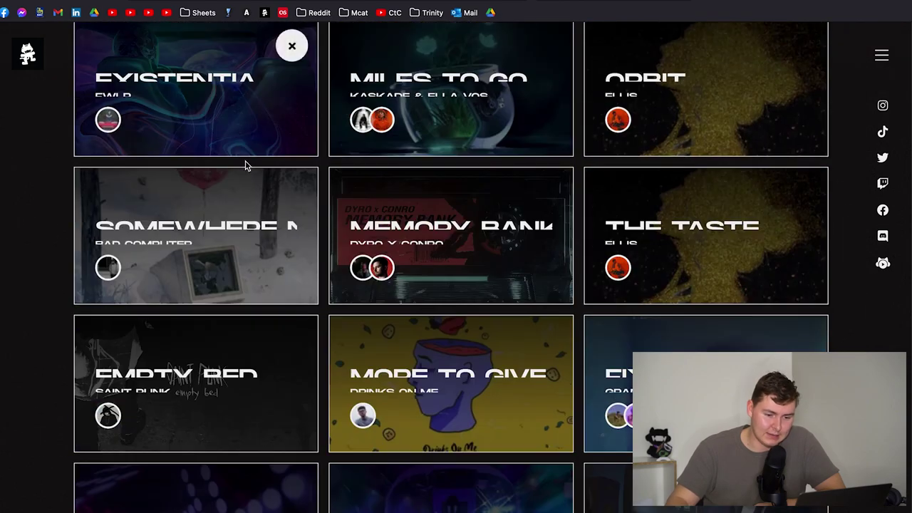
scroll(245, 165, "down", 4)
- Open the song picker and advance to page 18 of songs
left_click(803, 302)
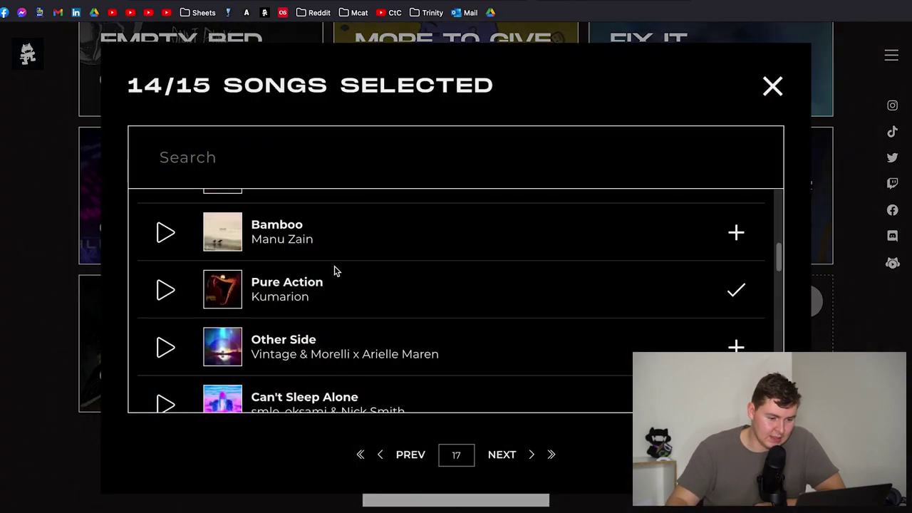
scroll(508, 297, "down", 5)
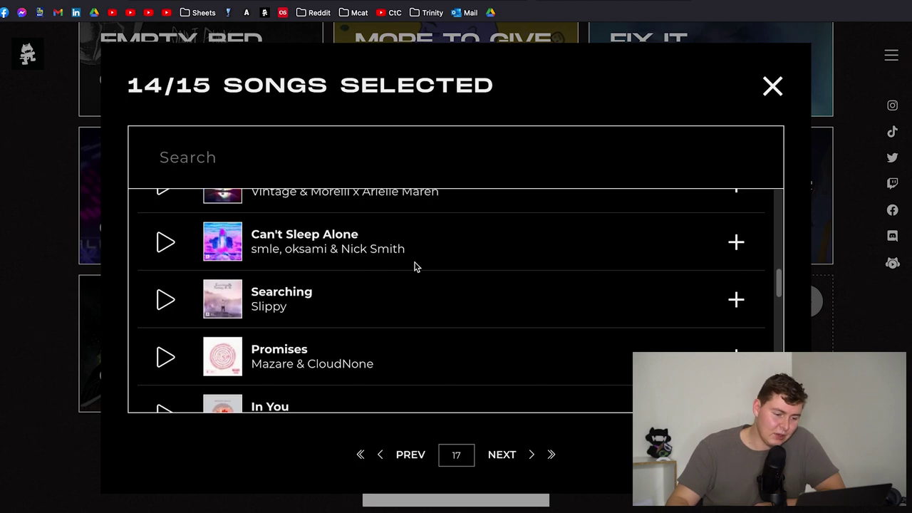
scroll(420, 268, "down", 6)
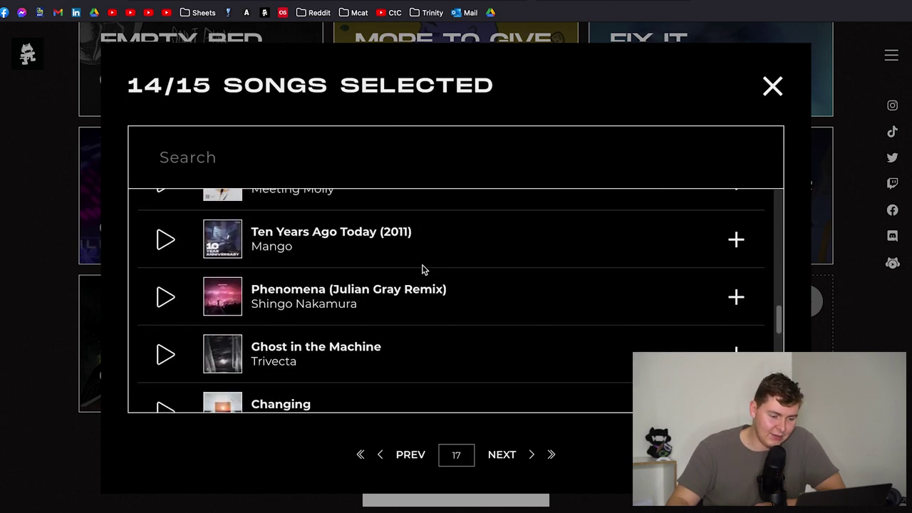
scroll(422, 269, "down", 8)
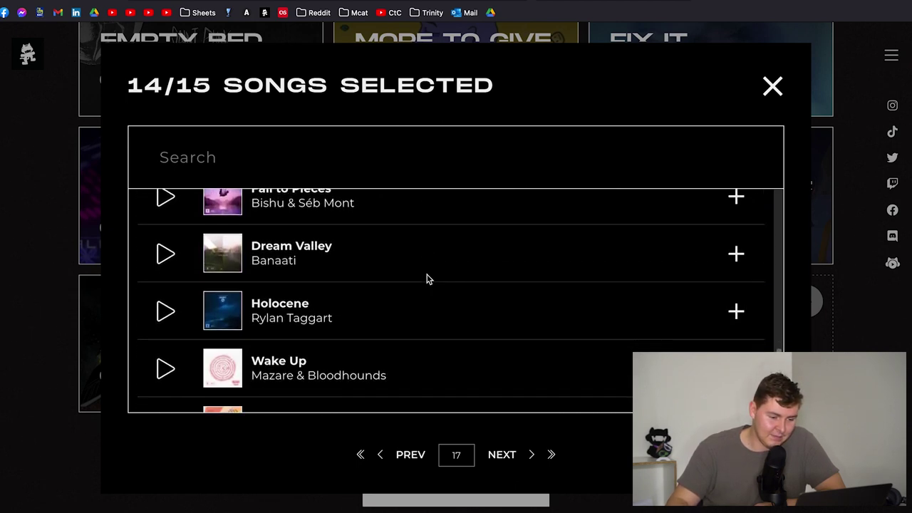
scroll(426, 279, "down", 5)
scroll(424, 270, "down", 2)
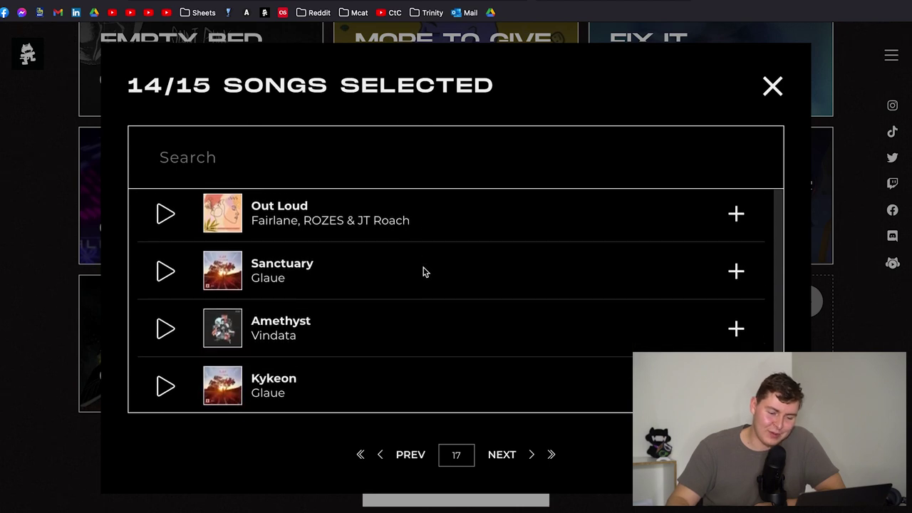
left_click(497, 454)
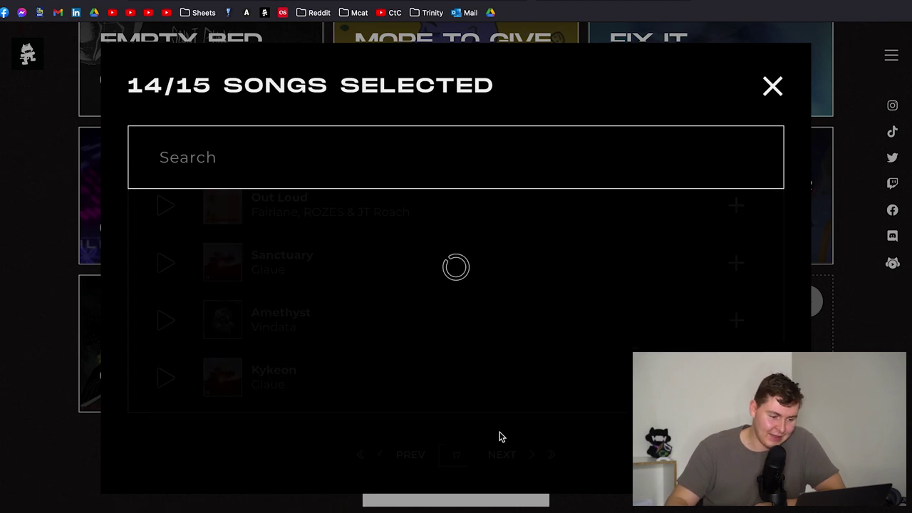
- Add The Feeling by Crankdat & Ace Aura as the fifteenth pick
scroll(359, 286, "down", 1)
scroll(358, 286, "down", 4)
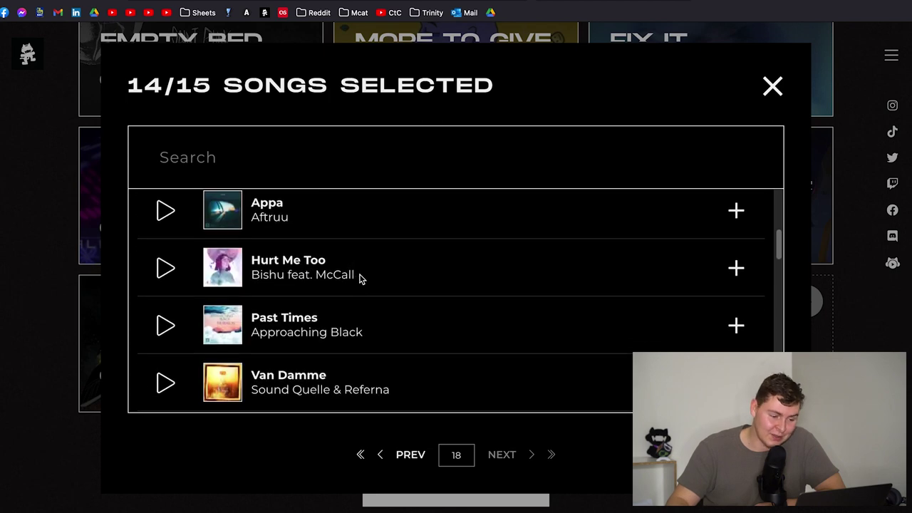
scroll(360, 279, "down", 5)
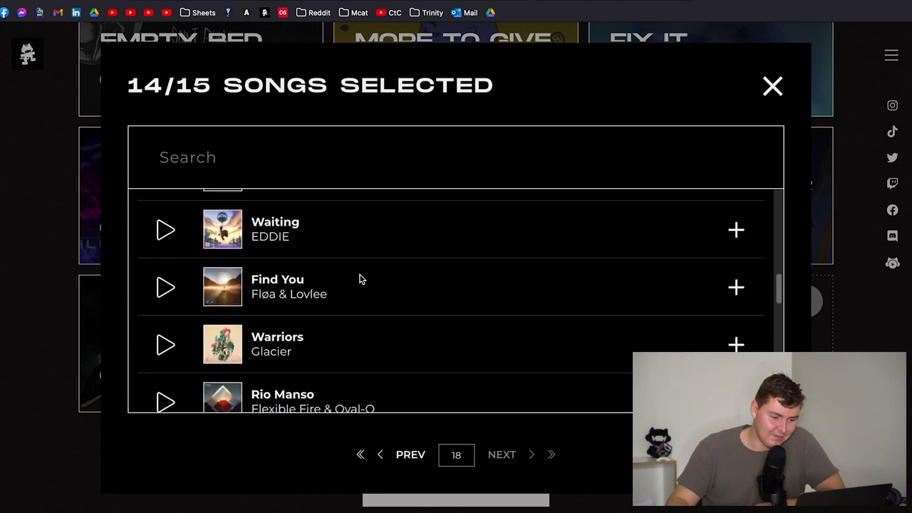
scroll(360, 279, "down", 4)
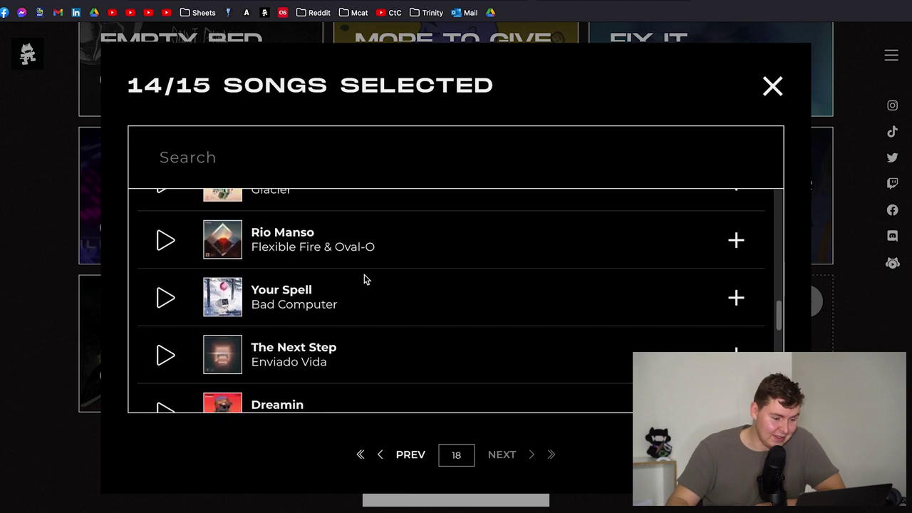
scroll(363, 279, "down", 3)
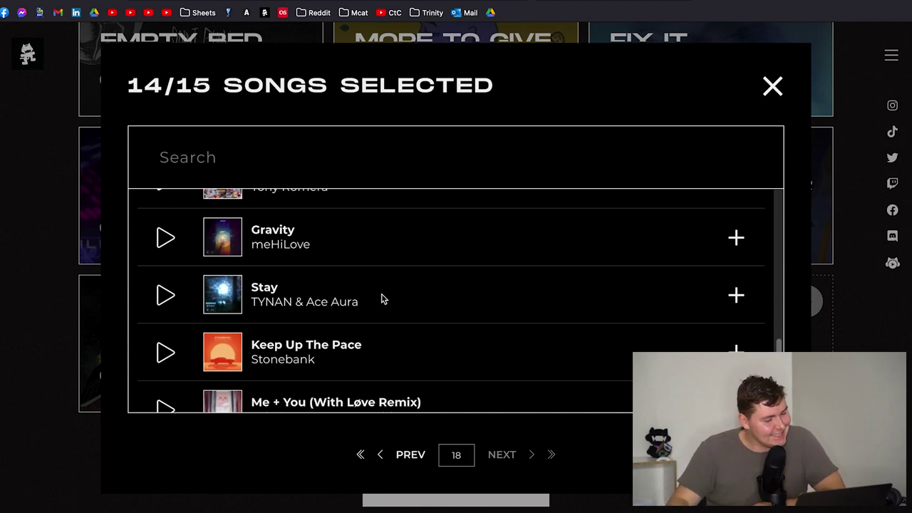
scroll(381, 298, "down", 5)
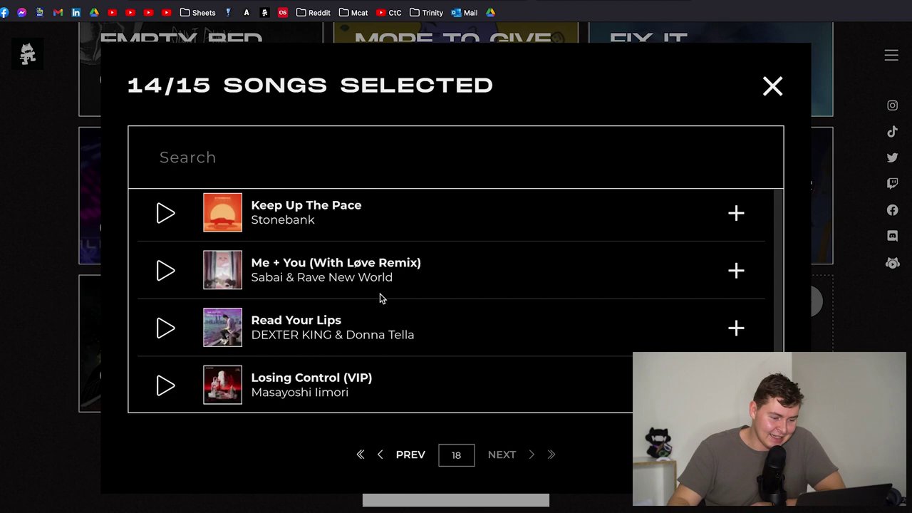
scroll(381, 298, "down", 2)
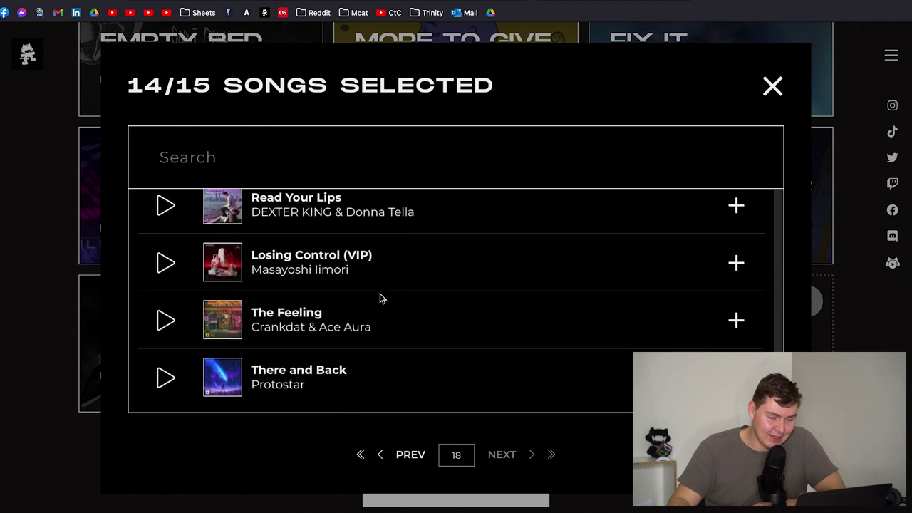
left_click(737, 320)
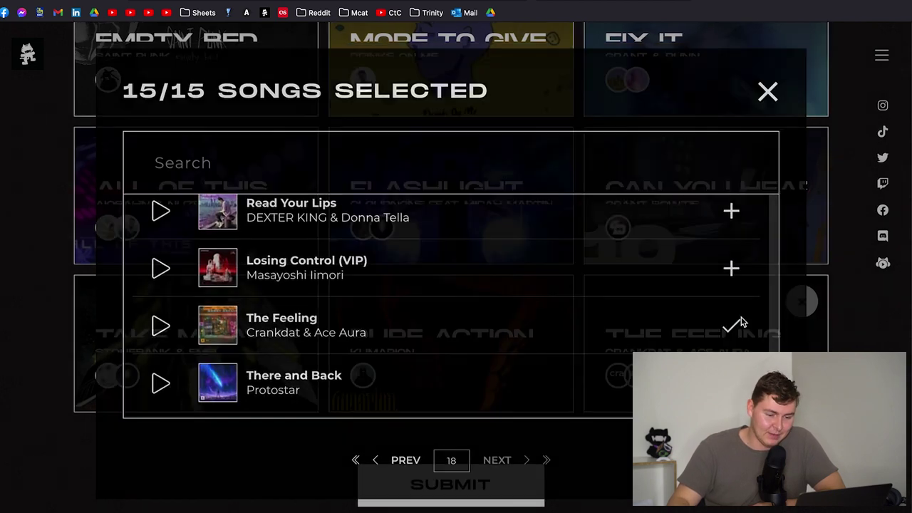
- Remove Existentia from the ballot and reopen the song picker
scroll(306, 220, "up", 4)
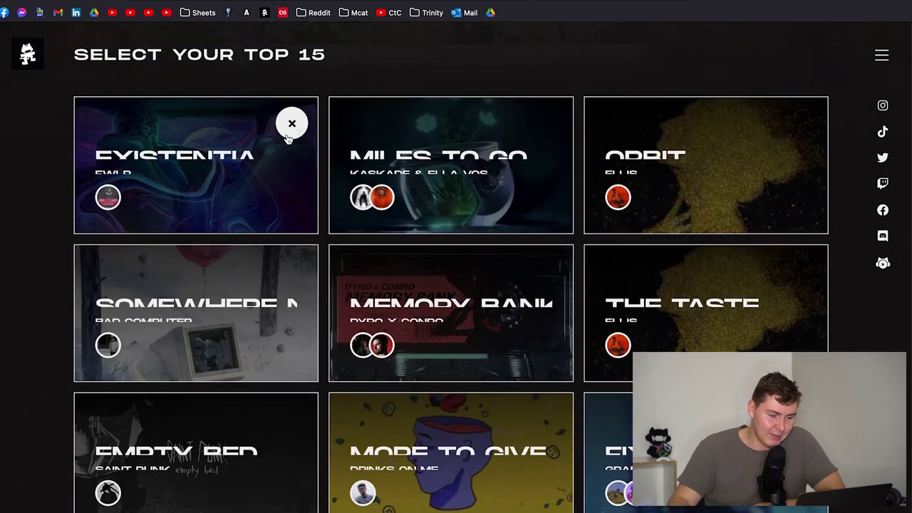
left_click(291, 123)
scroll(294, 135, "down", 7)
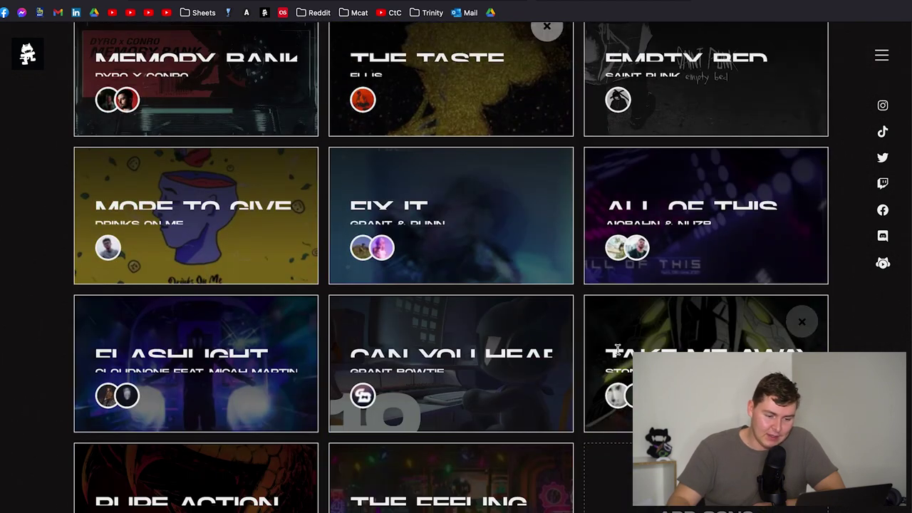
left_click(660, 278)
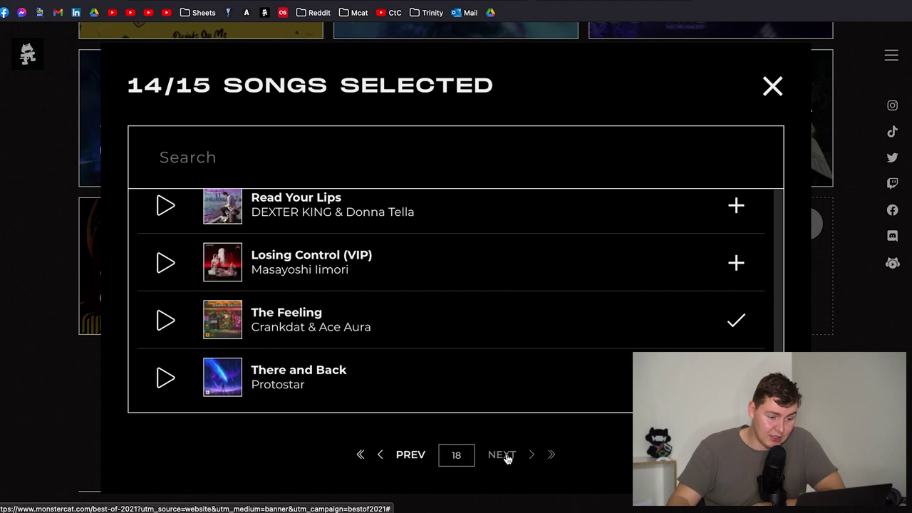
- Go back to the previous song page, then close the picker and review the ballot
left_click(408, 453)
scroll(410, 320, "down", 3)
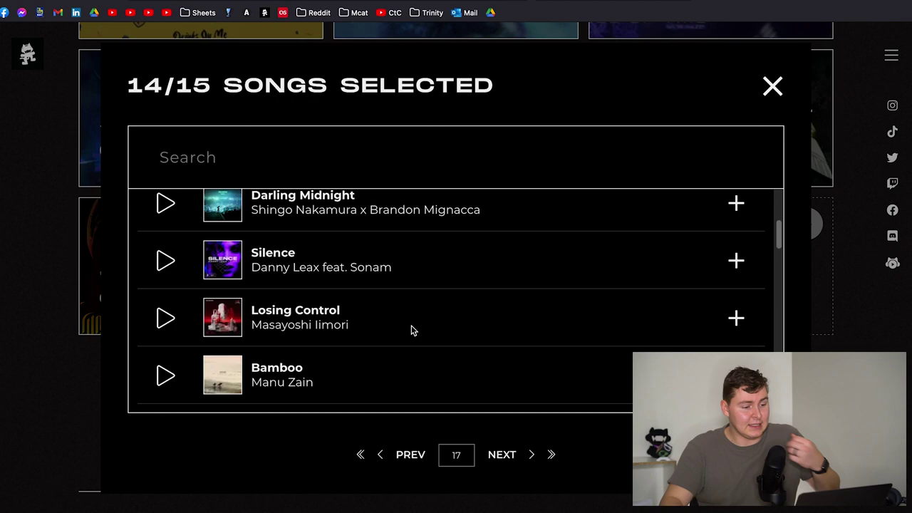
left_click(352, 172)
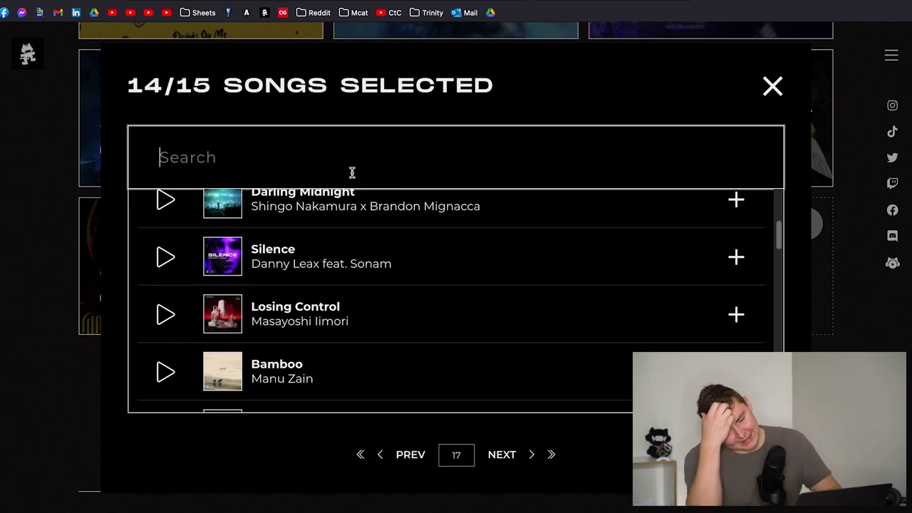
left_click(781, 101)
scroll(621, 317, "up", 5)
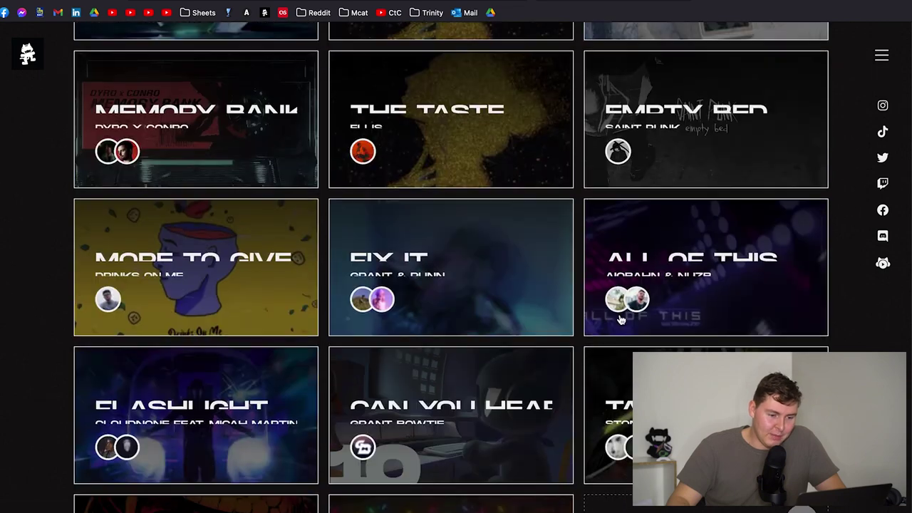
scroll(621, 319, "up", 5)
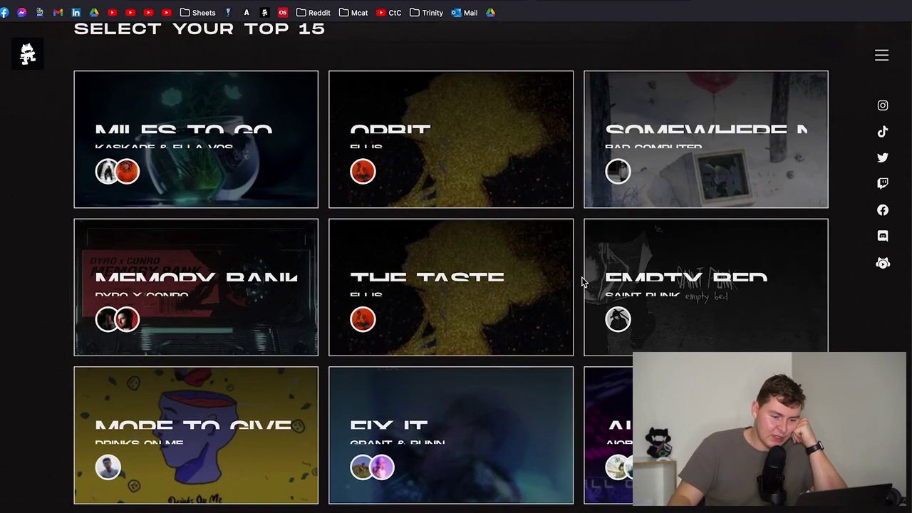
scroll(582, 281, "down", 2)
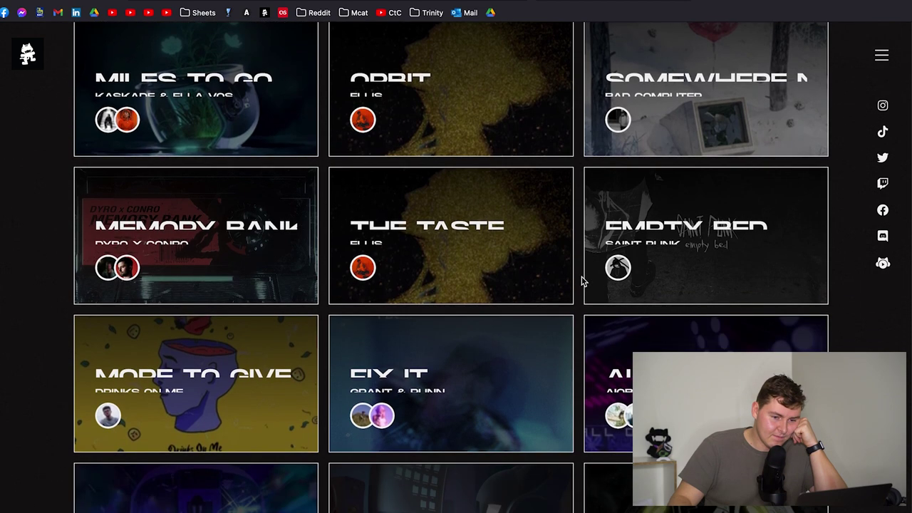
scroll(582, 281, "down", 5)
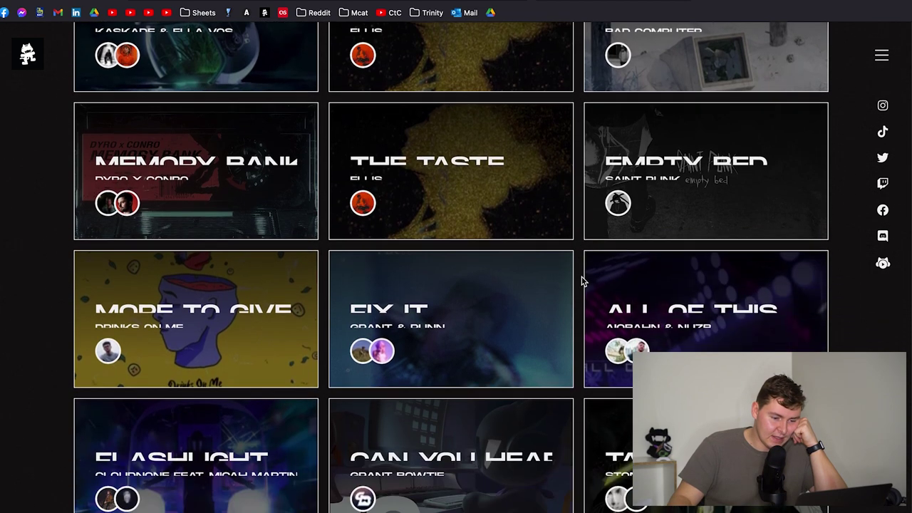
scroll(582, 281, "up", 7)
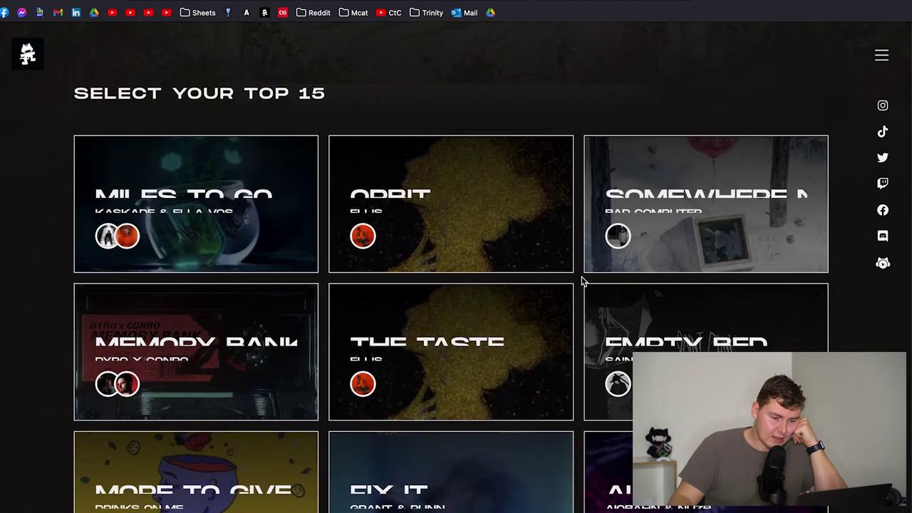
scroll(581, 282, "down", 3)
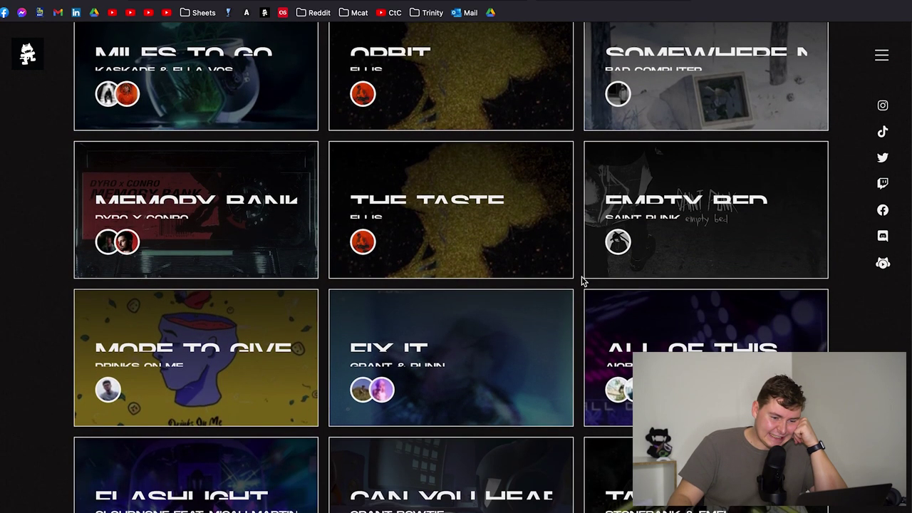
scroll(581, 282, "down", 4)
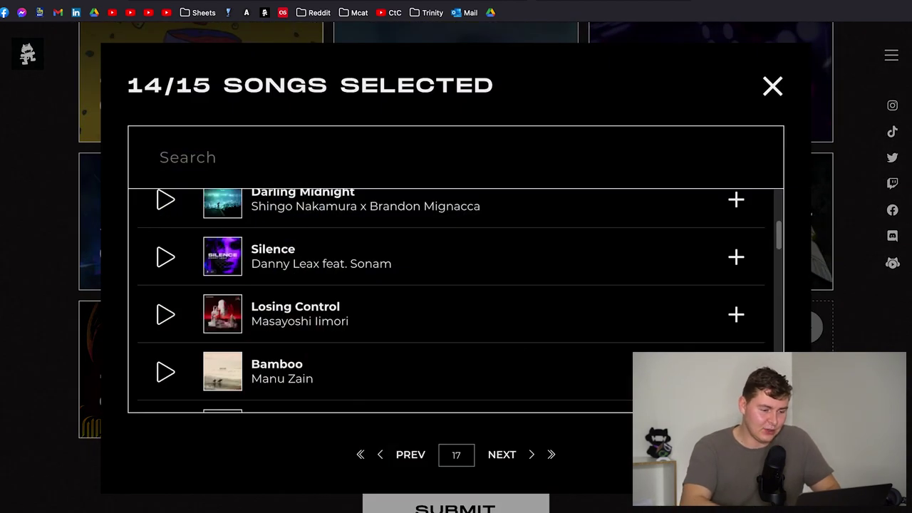
- Search 'wor' and add Worst Behaviour by Bishu feat. Dani King to the ballot
left_click(284, 162)
type("worst behaviour")
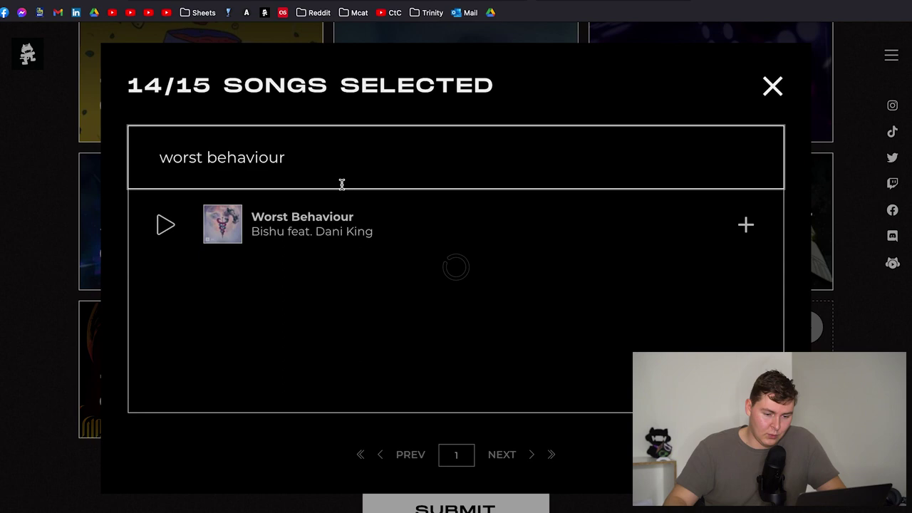
left_click(723, 229)
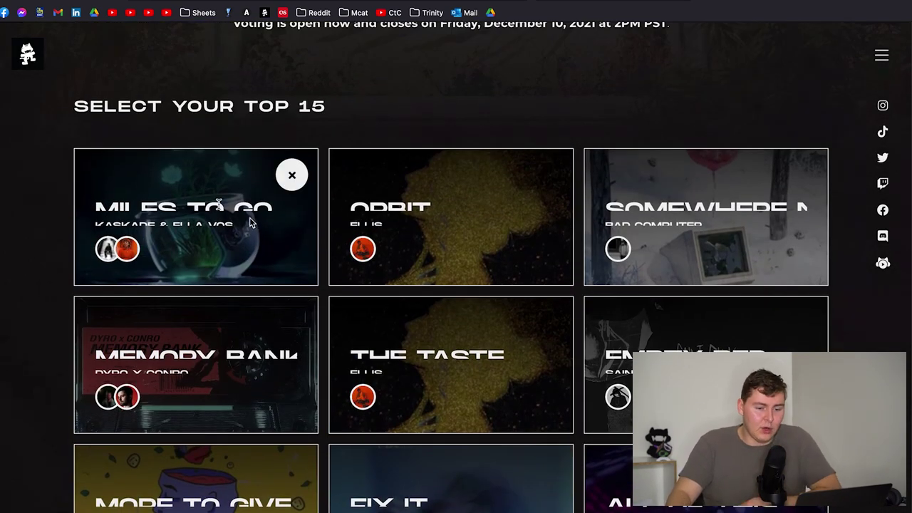
- Submit the 15-song ballot and confirm the submission with OK
scroll(732, 211, "down", 3)
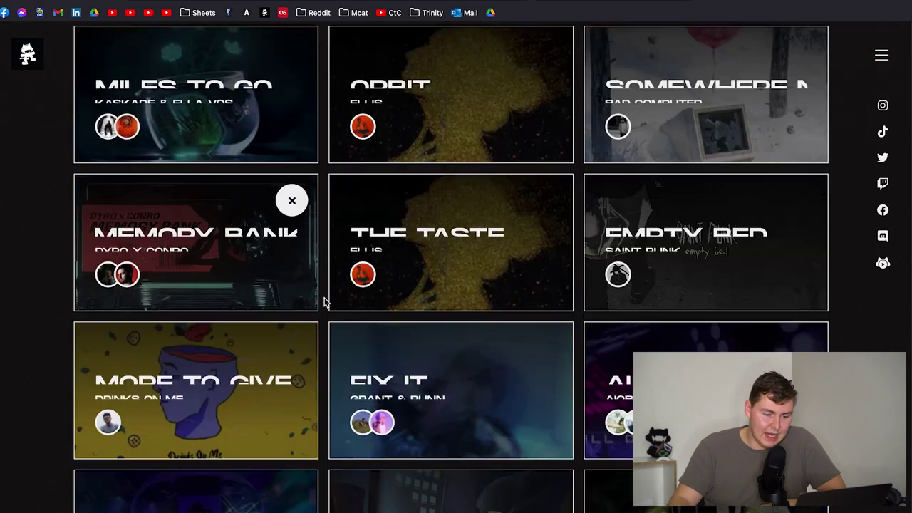
scroll(465, 226, "down", 1)
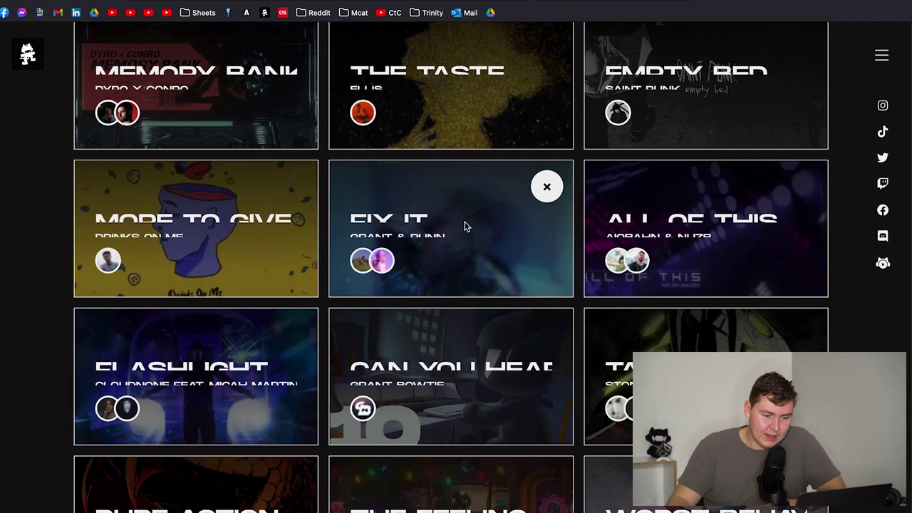
scroll(164, 310, "down", 1)
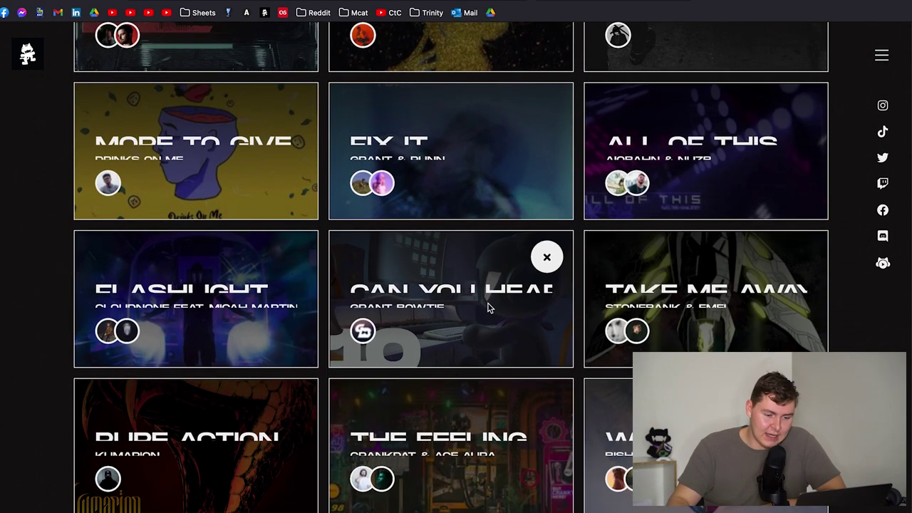
scroll(499, 305, "down", 1)
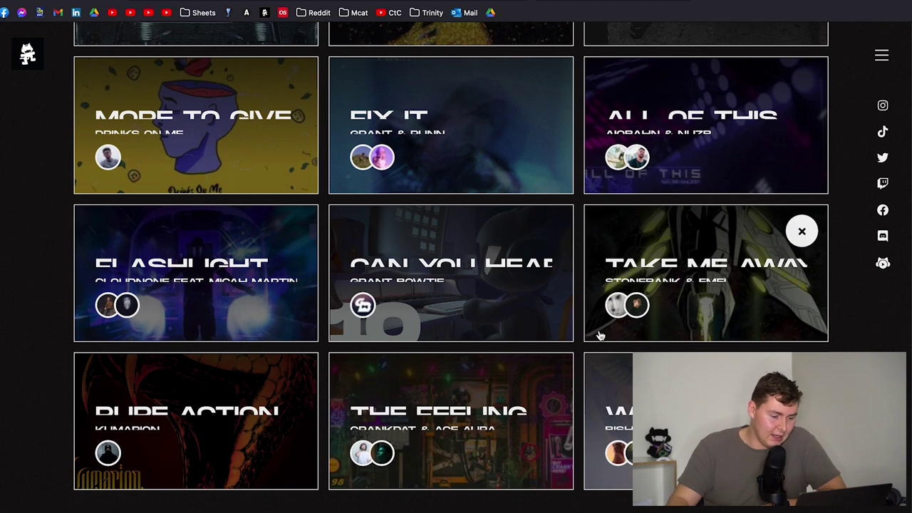
scroll(277, 420, "down", 1)
scroll(519, 364, "down", 1)
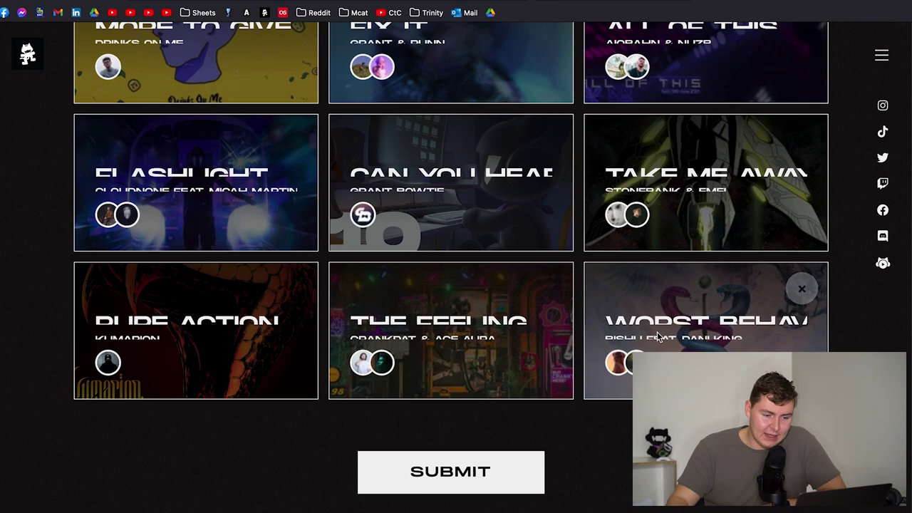
scroll(659, 336, "up", 10)
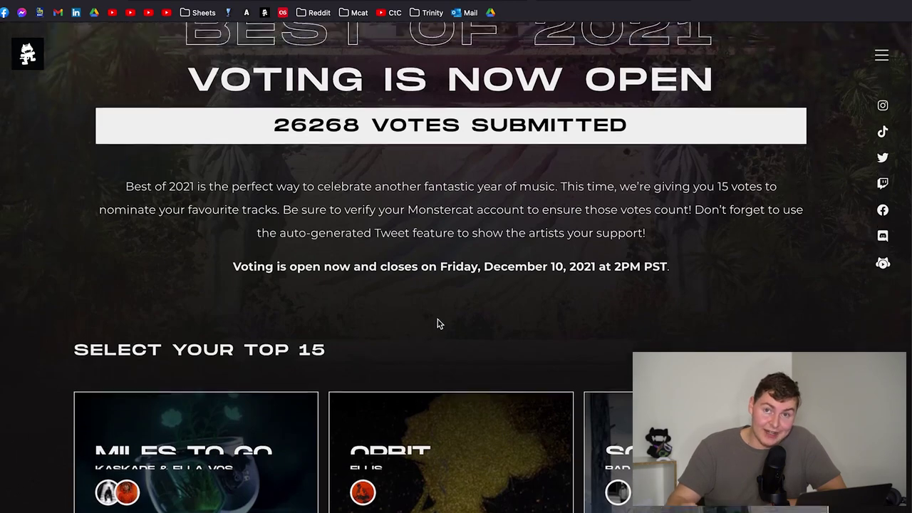
scroll(438, 324, "up", 2)
scroll(454, 309, "down", 4)
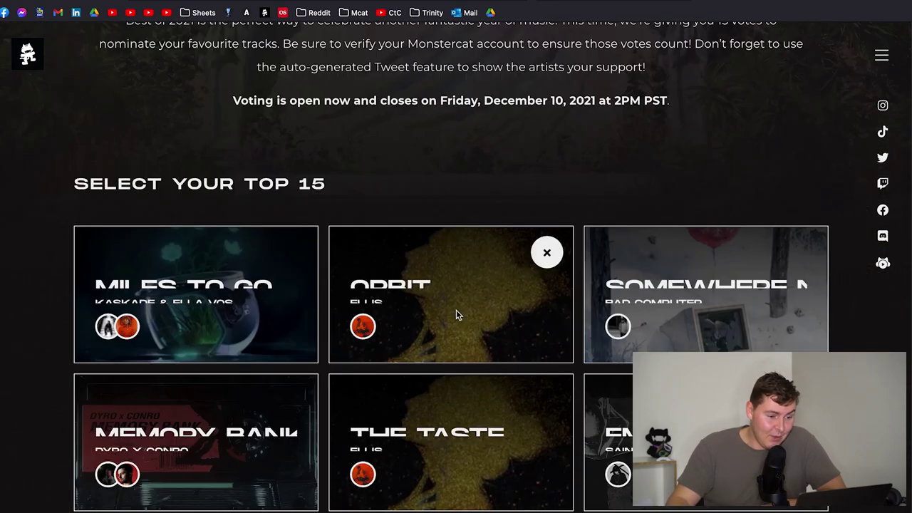
scroll(372, 142, "up", 3)
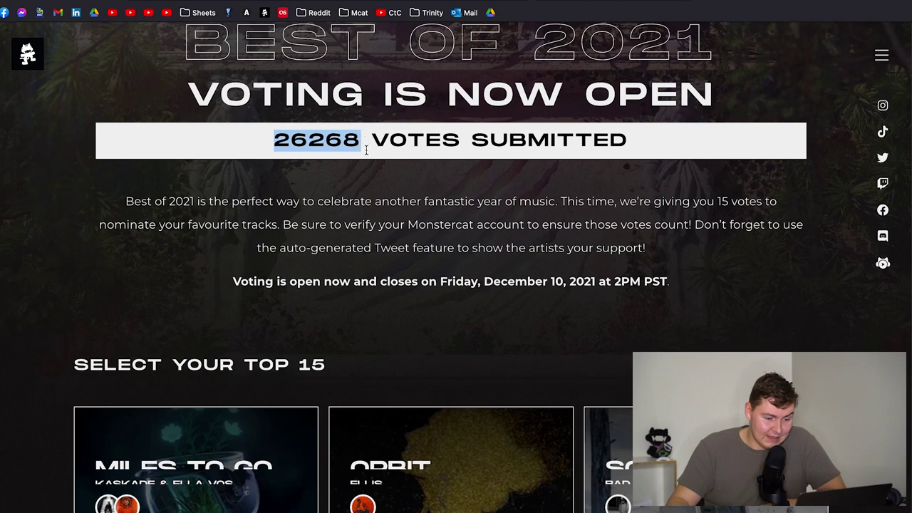
left_click(412, 166)
scroll(427, 291, "down", 10)
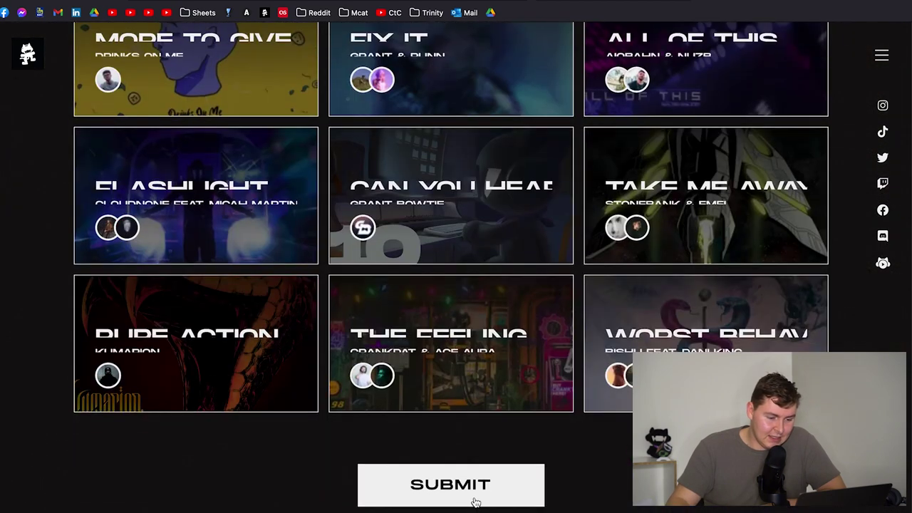
left_click(475, 501)
left_click(550, 293)
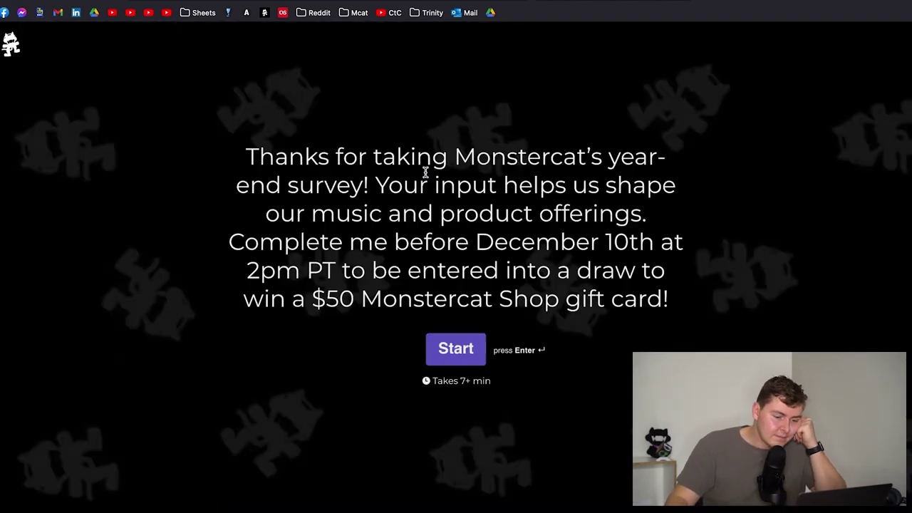
- Start the fan survey and answer USA/Canada, Male, and Monstercat Instinct as most-listened brand
left_click(461, 344)
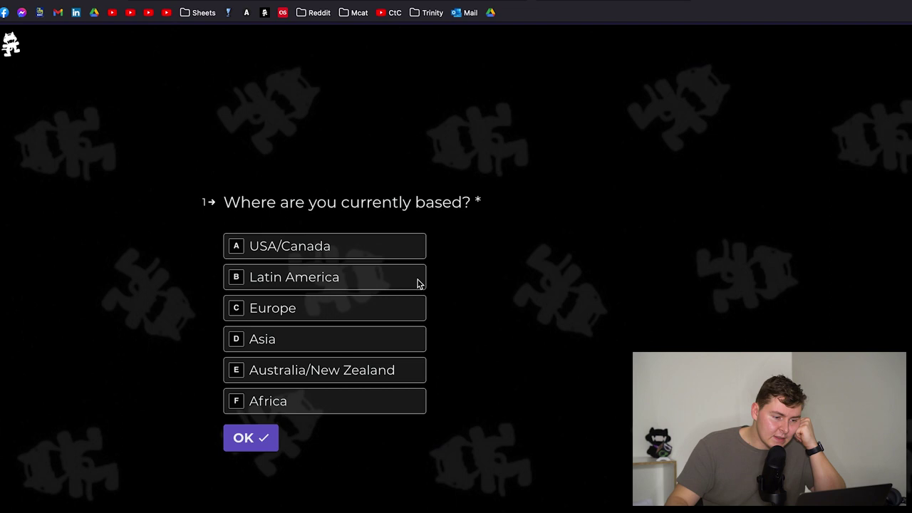
left_click(338, 189)
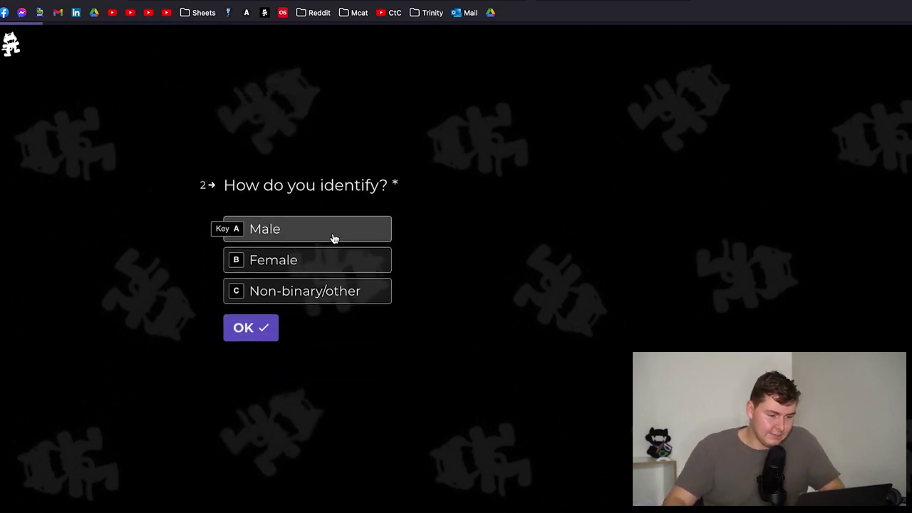
left_click(333, 237)
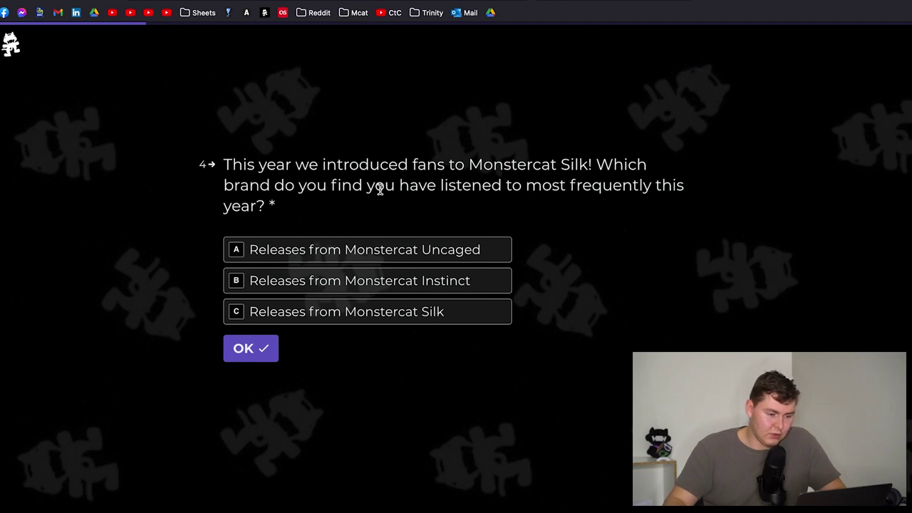
left_click(307, 281)
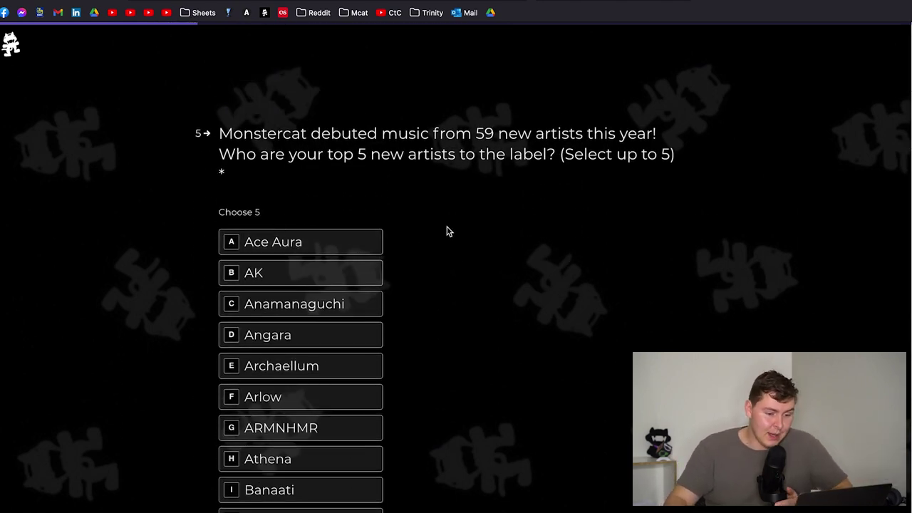
- Pick Ace Aura and Fairlane as top new artists
scroll(442, 245, "down", 3)
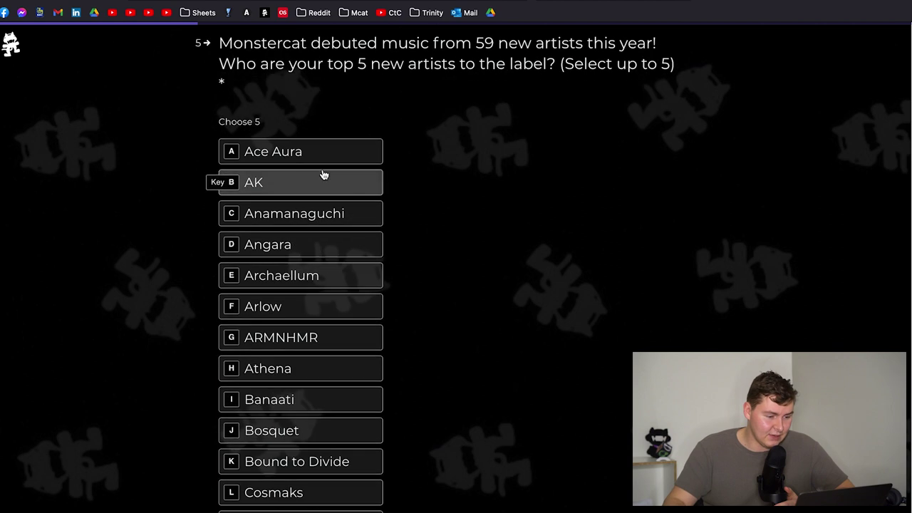
left_click(323, 164)
scroll(356, 256, "down", 2)
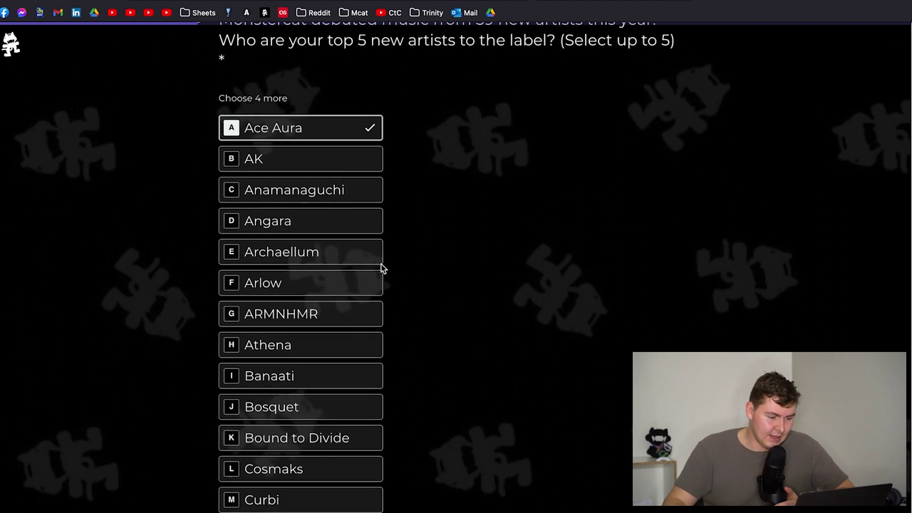
scroll(340, 253, "down", 5)
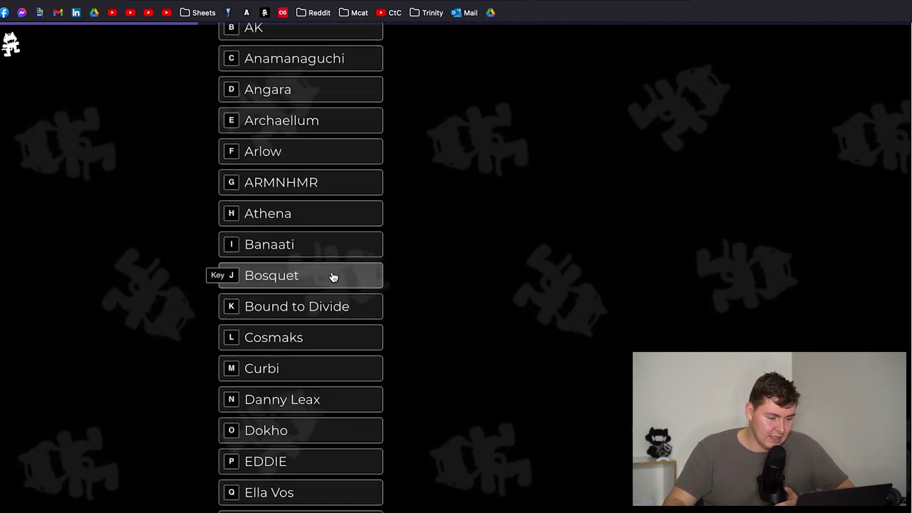
scroll(327, 276, "down", 5)
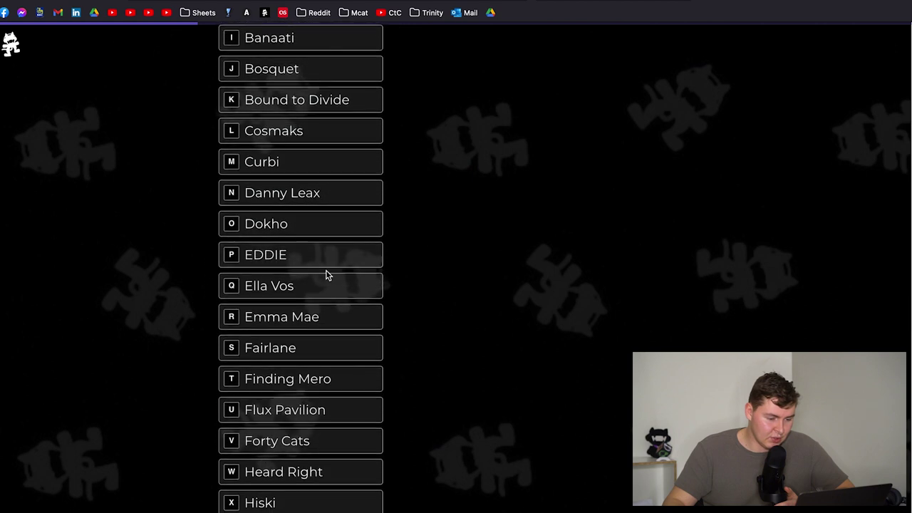
scroll(312, 268, "down", 2)
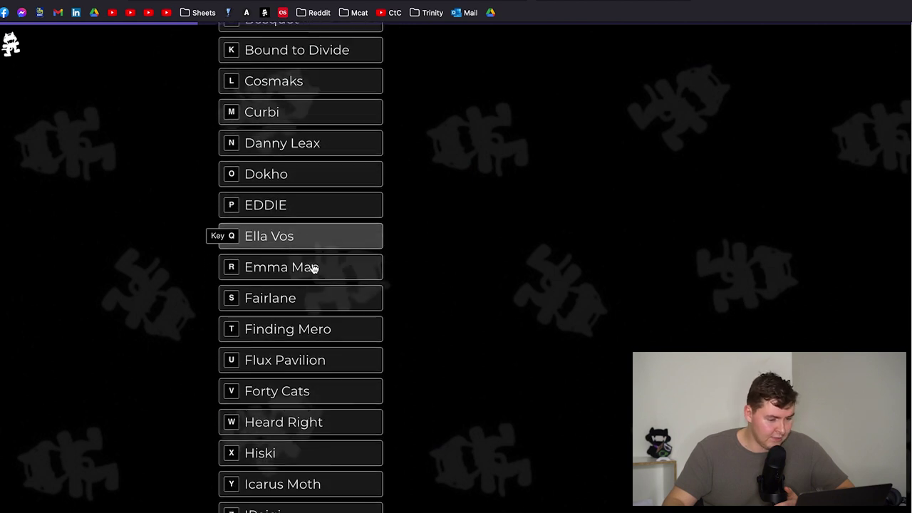
left_click(312, 271)
- Add Kumarion and Saint Punk, then confirm the five new-artist picks
scroll(313, 274, "down", 2)
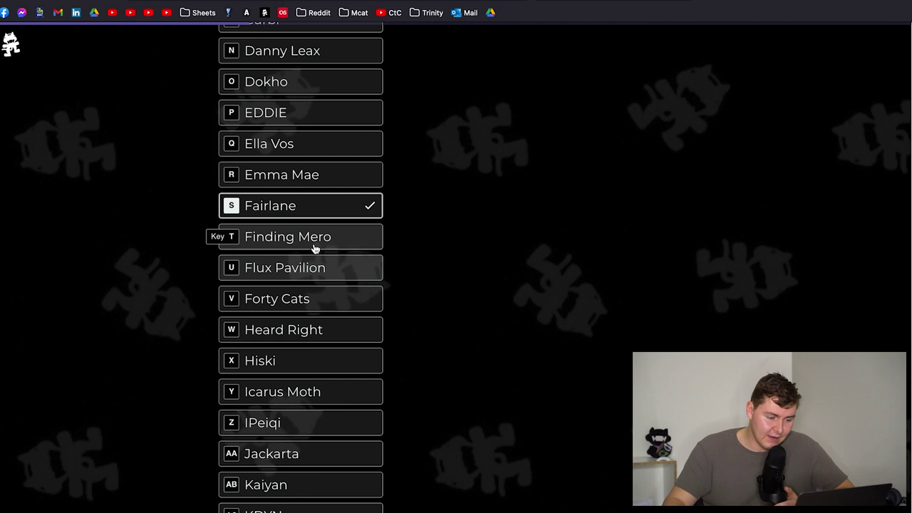
scroll(322, 273, "down", 1)
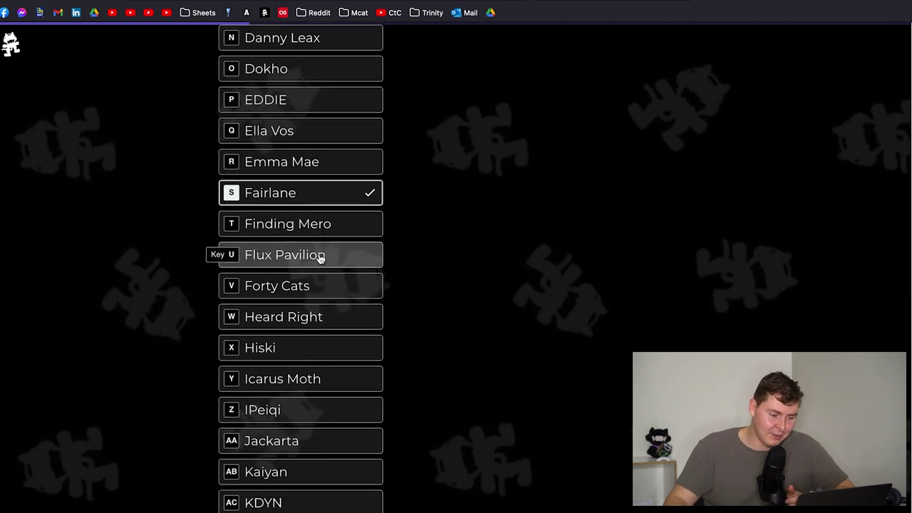
scroll(320, 258, "down", 1)
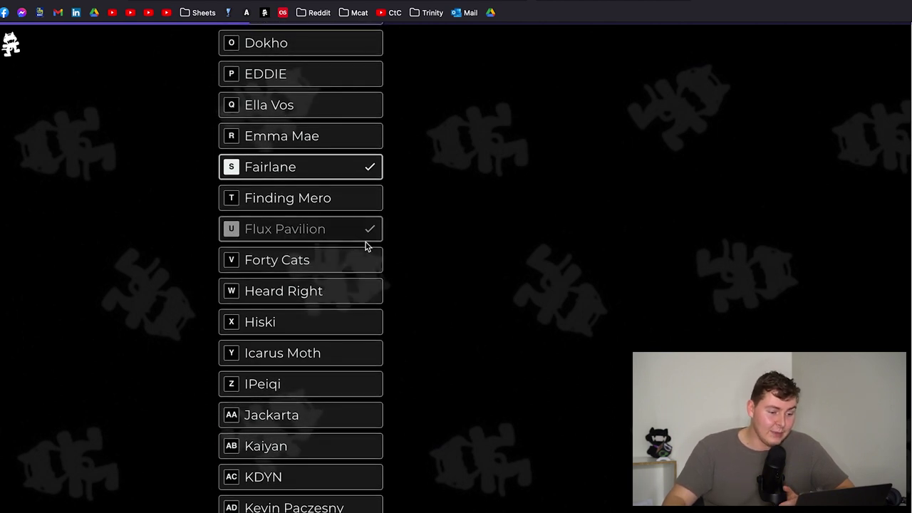
scroll(275, 233, "down", 5)
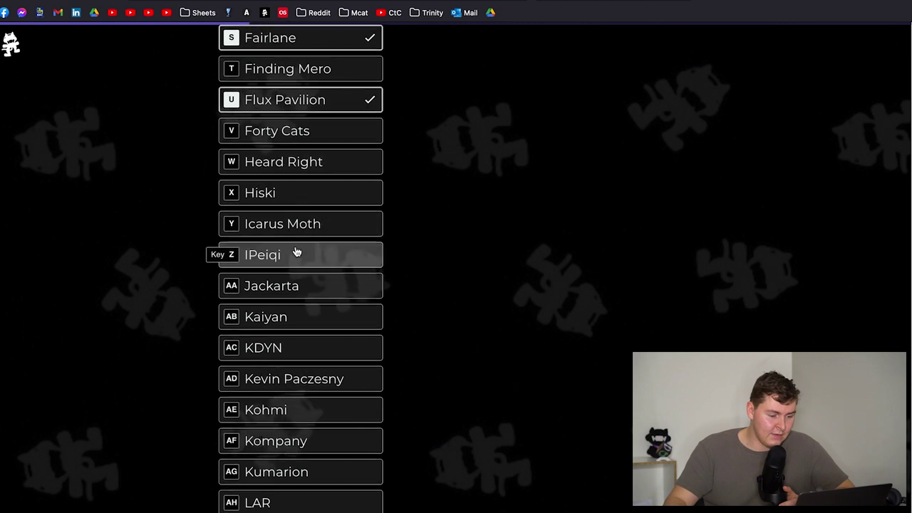
scroll(299, 233, "down", 7)
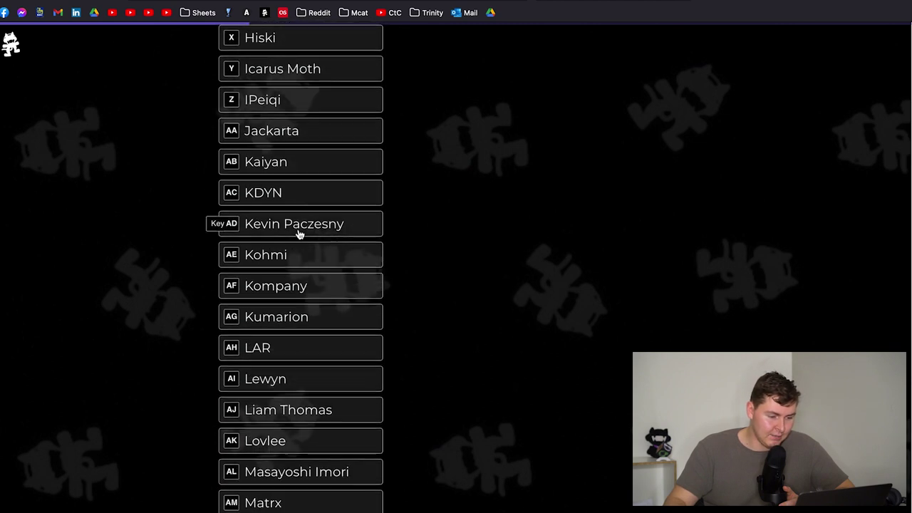
scroll(300, 242, "down", 1)
left_click(302, 264)
scroll(303, 270, "down", 10)
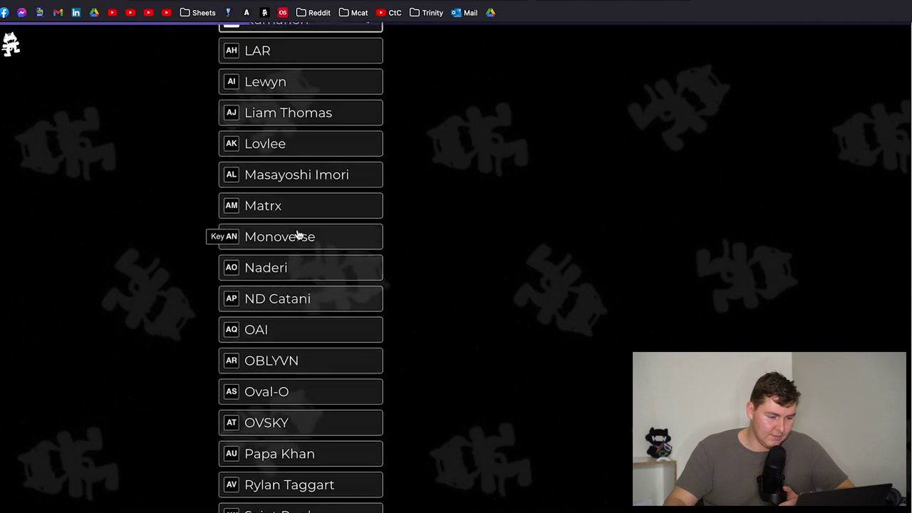
scroll(300, 254, "down", 5)
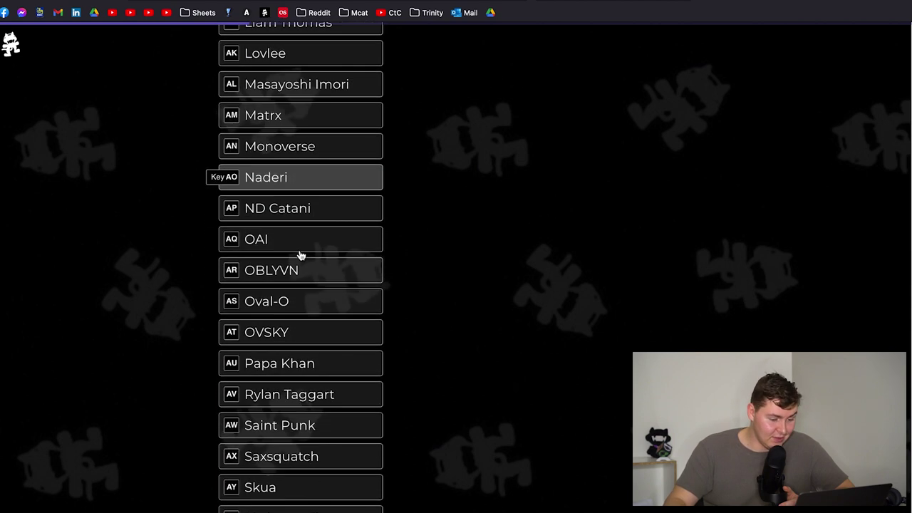
left_click(316, 373)
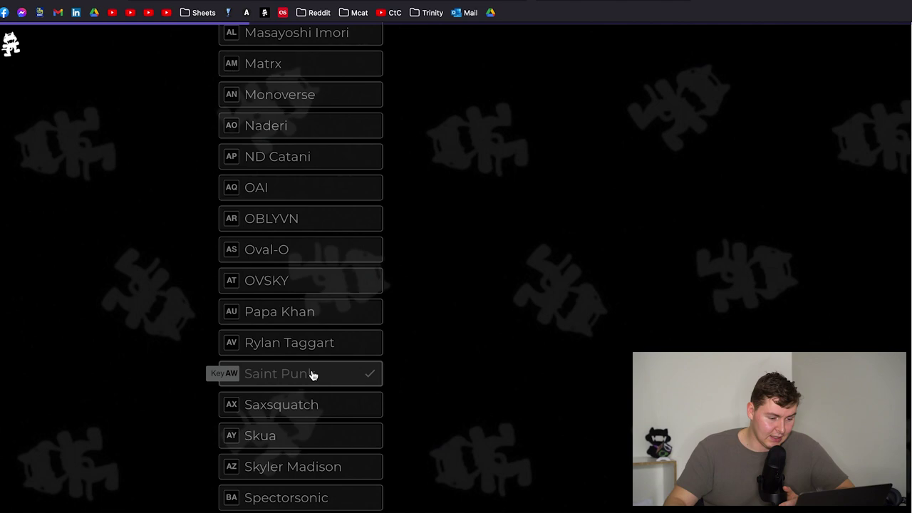
scroll(313, 373, "down", 3)
scroll(314, 373, "down", 7)
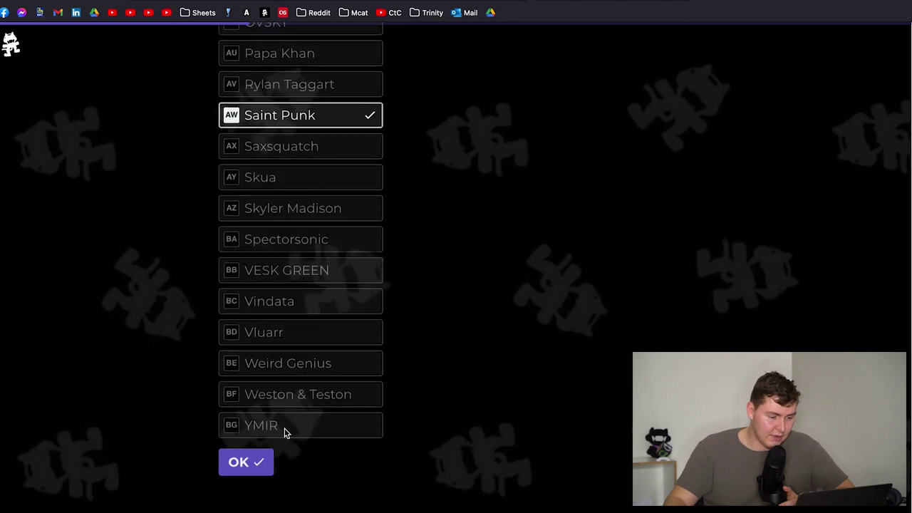
left_click(256, 464)
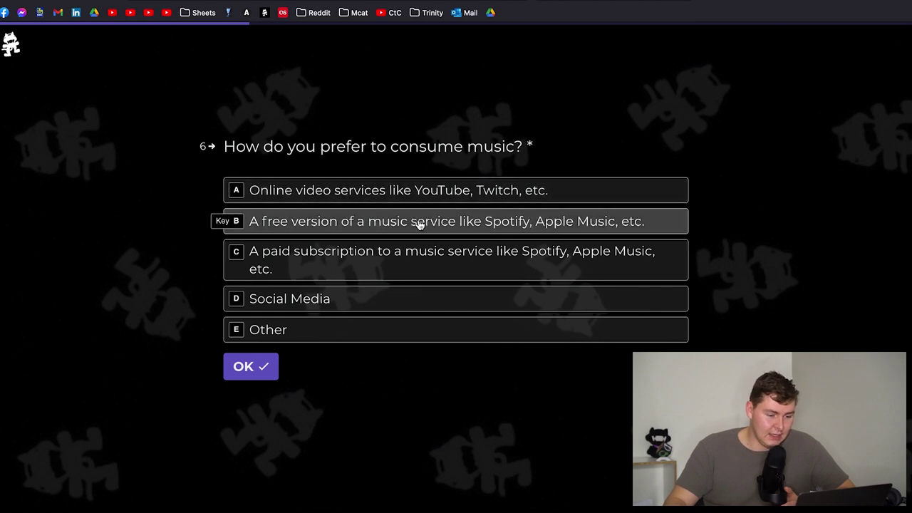
- Answer the music consumption question with the paid subscription option
left_click(442, 223)
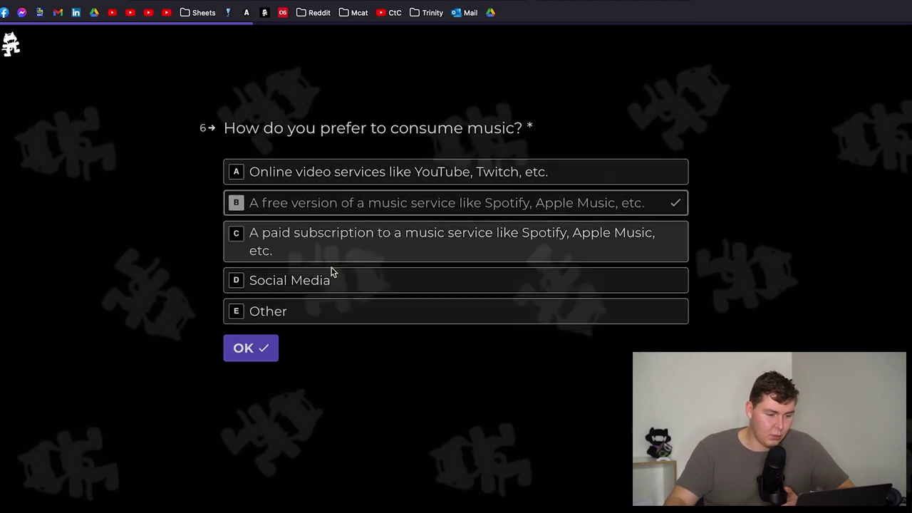
key("d")
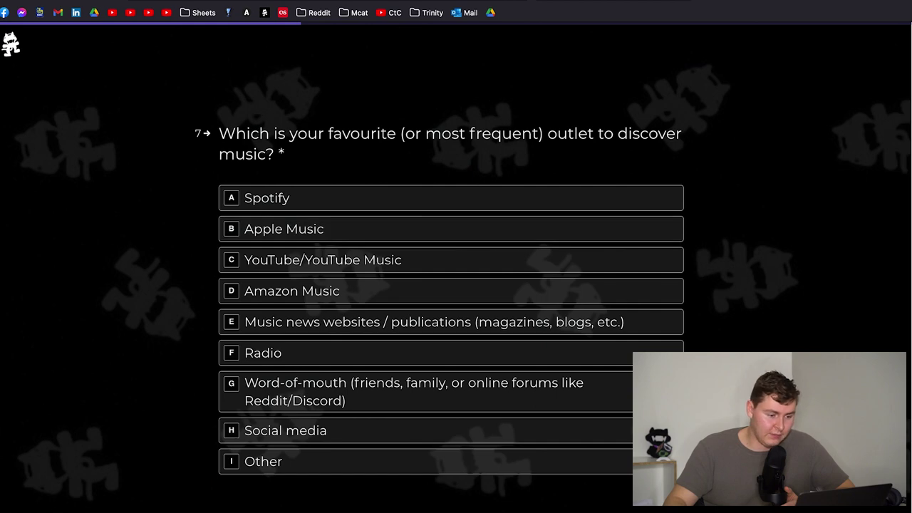
scroll(444, 285, "up", 3)
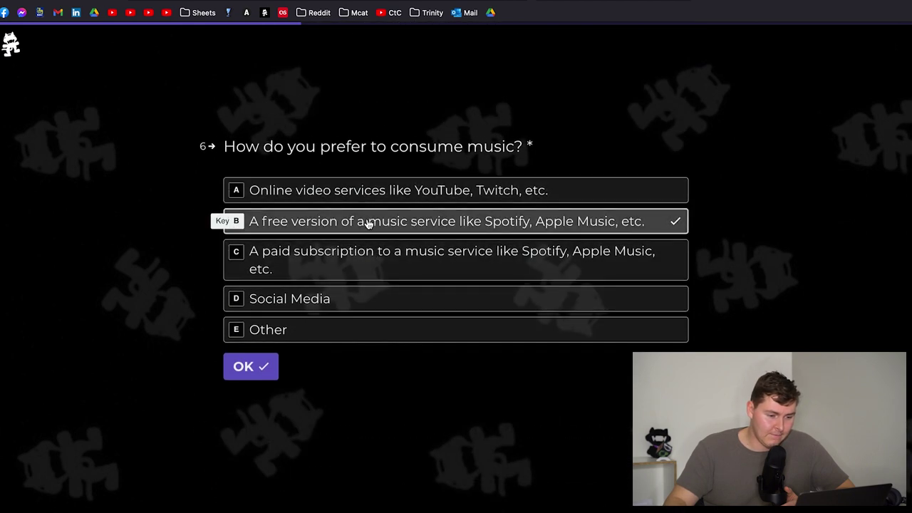
left_click(366, 264)
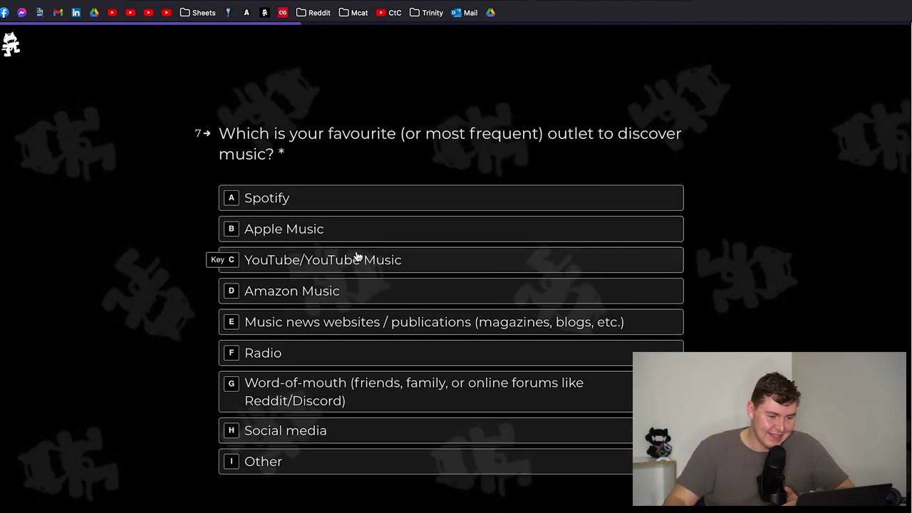
- Pick Spotify for discovery, 'I make my own playlists', and YouTube video features for music news
left_click(365, 201)
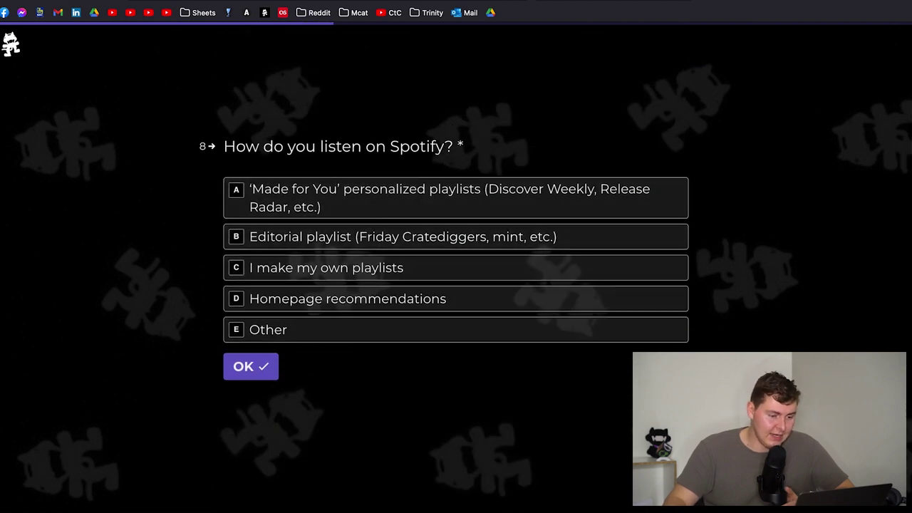
scroll(252, 128, "up", 2)
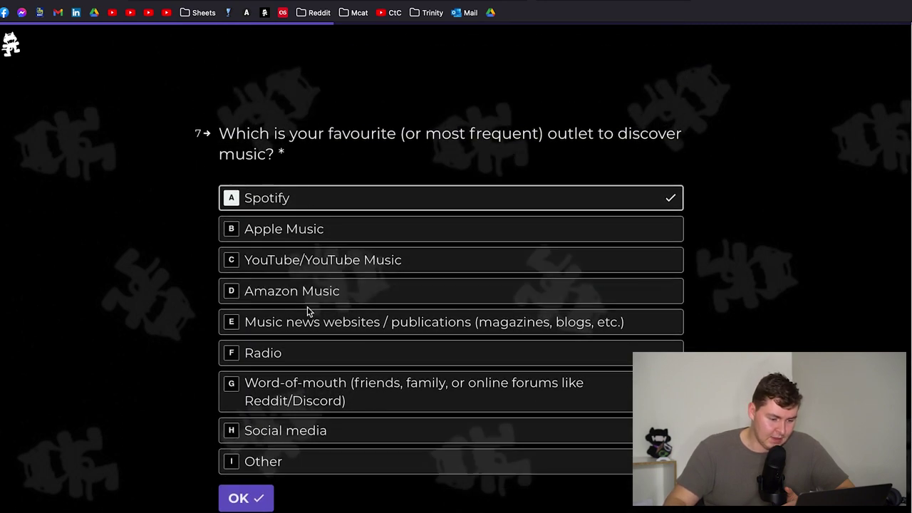
scroll(317, 324, "down", 1)
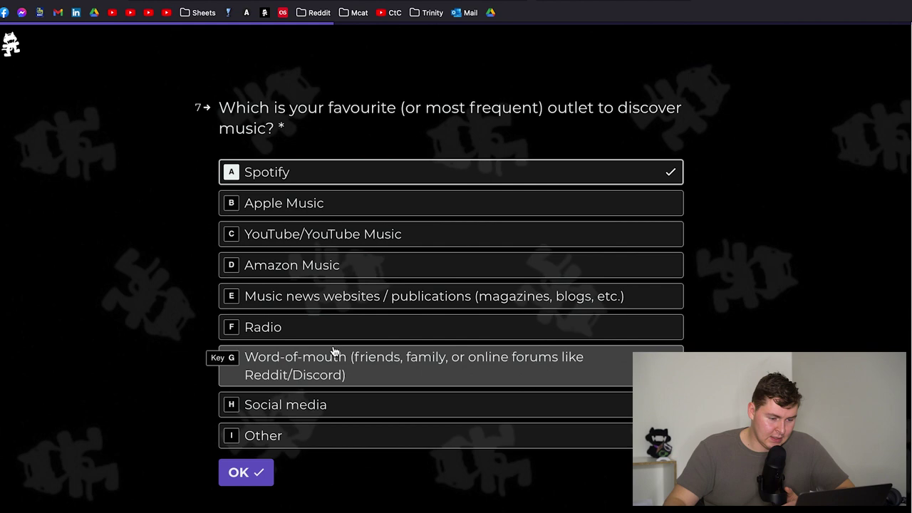
left_click(341, 178)
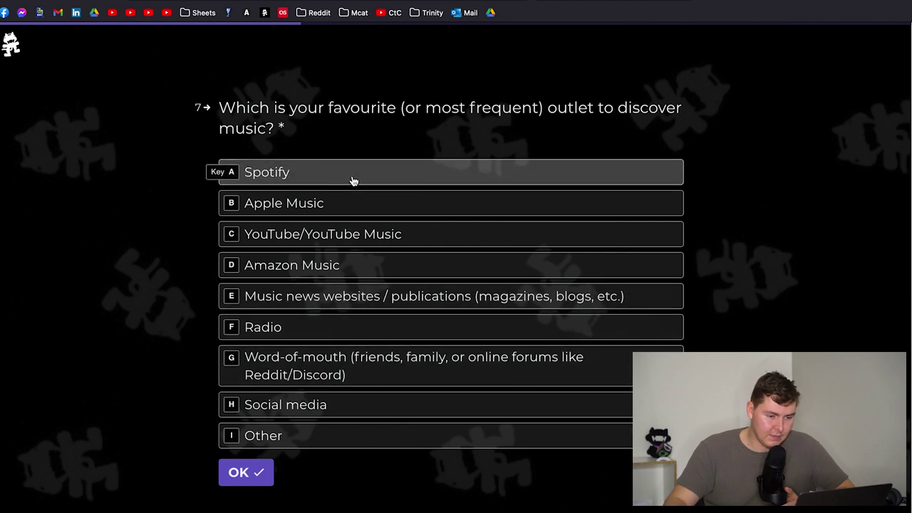
left_click(355, 181)
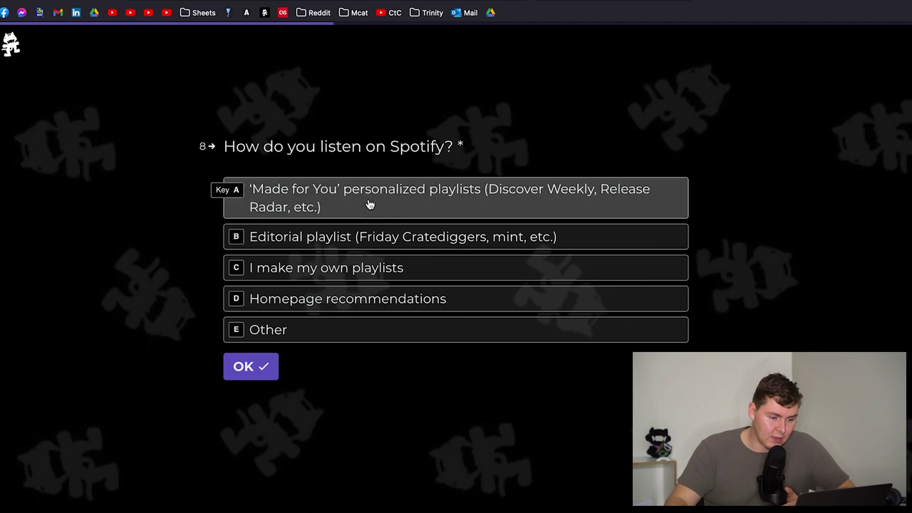
left_click(369, 270)
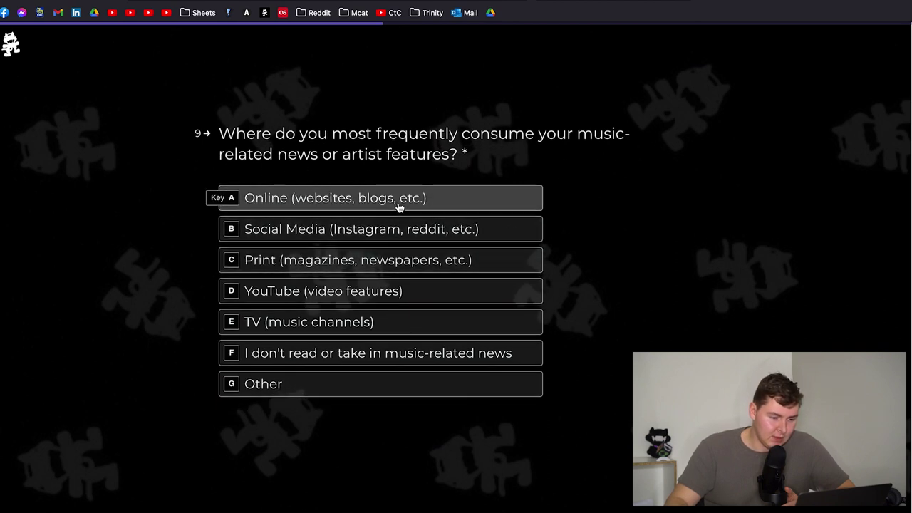
left_click(393, 292)
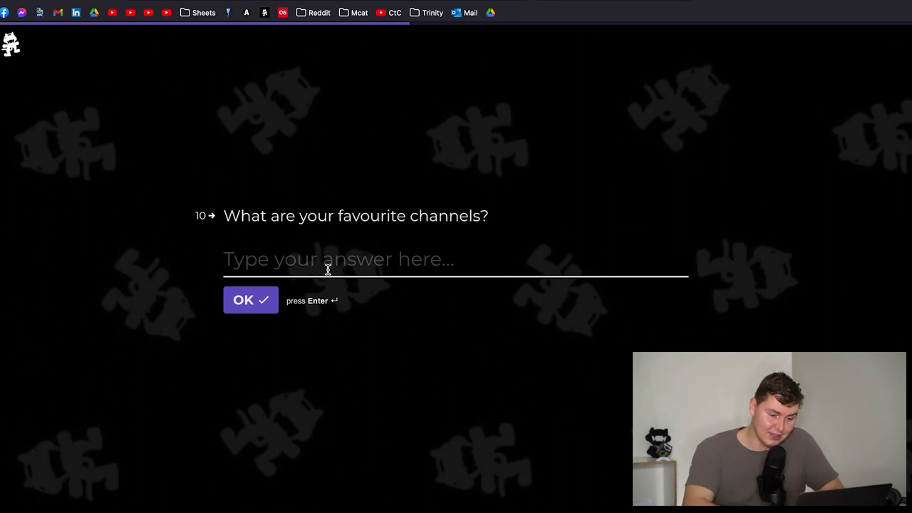
- Enter Ludwig as the favourite channel and submit it
type("Ludgwig")
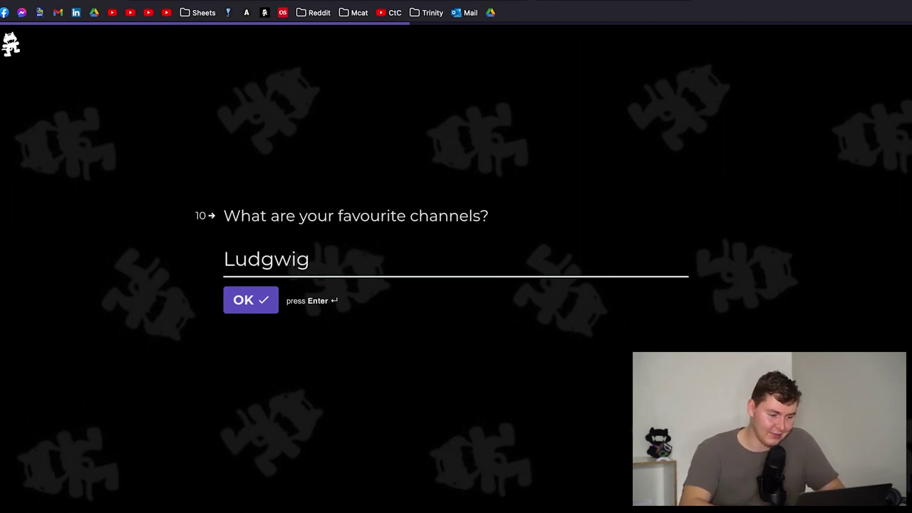
key("BackSpace")
key("BackSpace")
key("BackSpace")
key("BackSpace")
type("w")
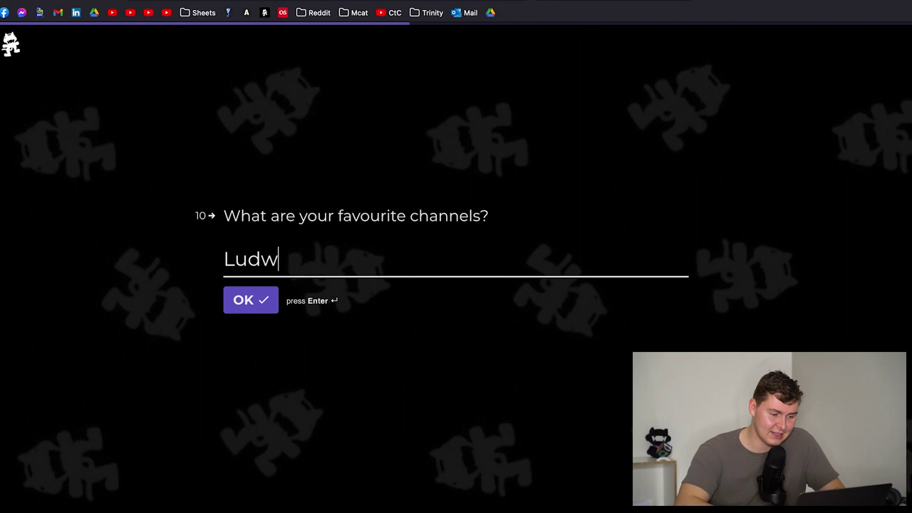
type("ig")
left_click(271, 303)
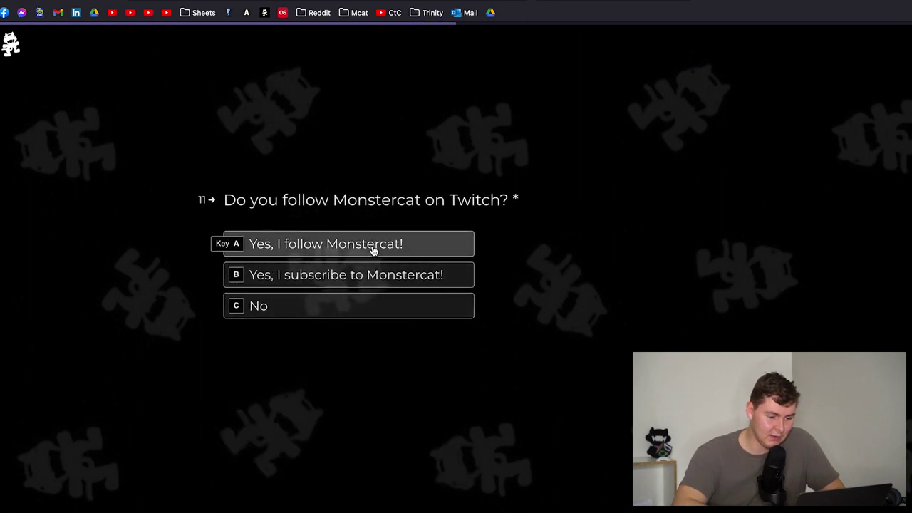
- Answer 'Yes, I follow Monstercat!' and option D, and mark only The Mix Contest as watched
left_click(371, 248)
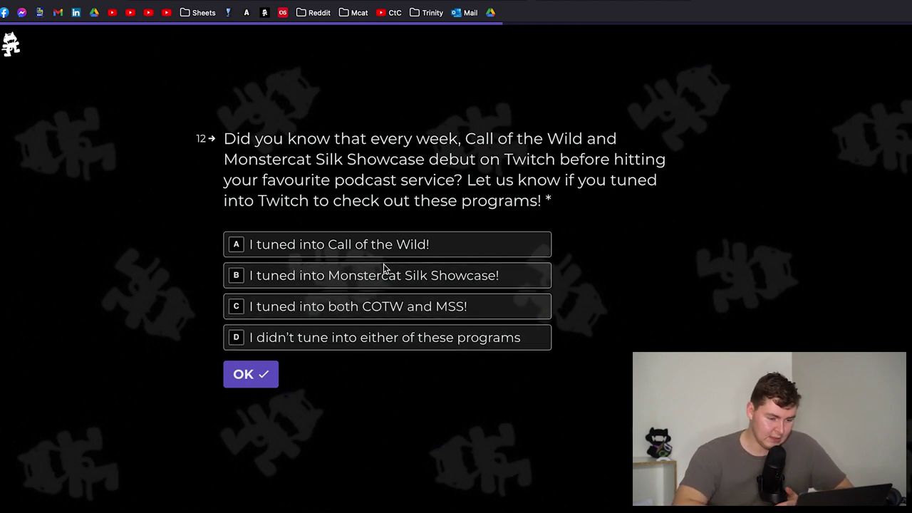
left_click(384, 342)
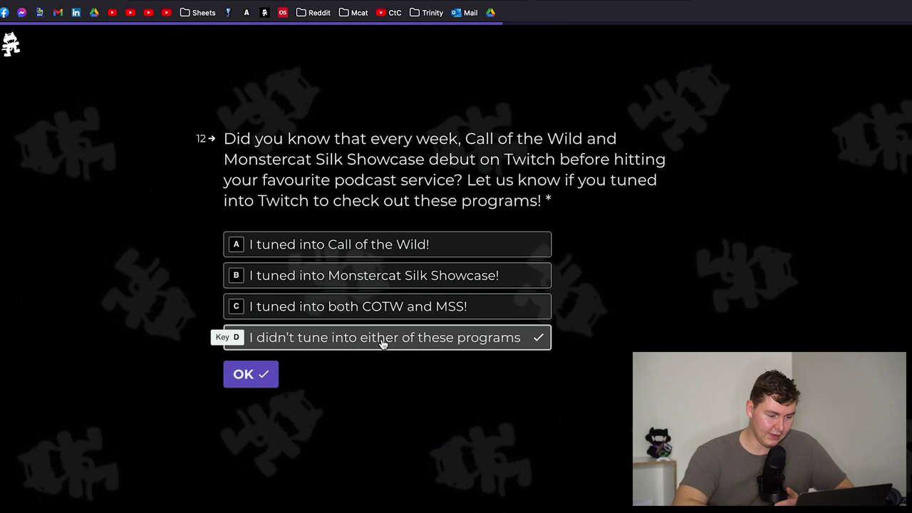
scroll(415, 238, "down", 2)
scroll(507, 196, "down", 1)
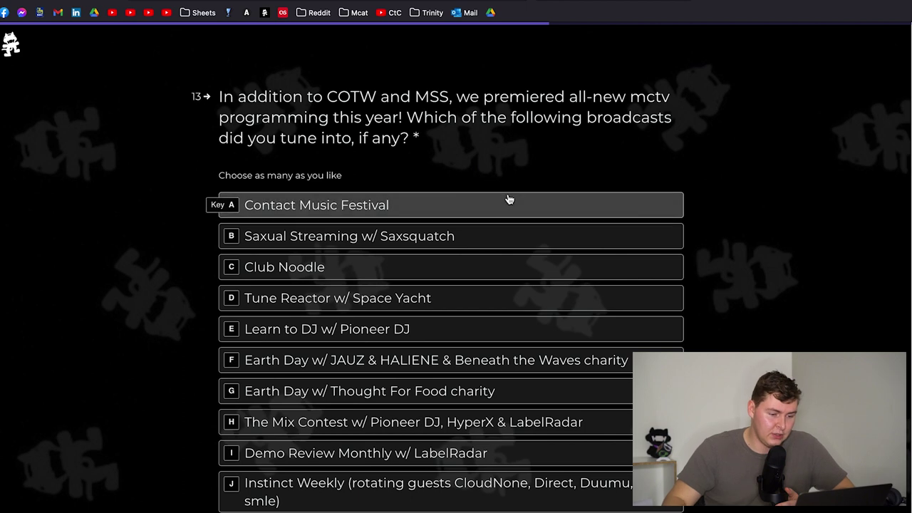
scroll(466, 171, "down", 1)
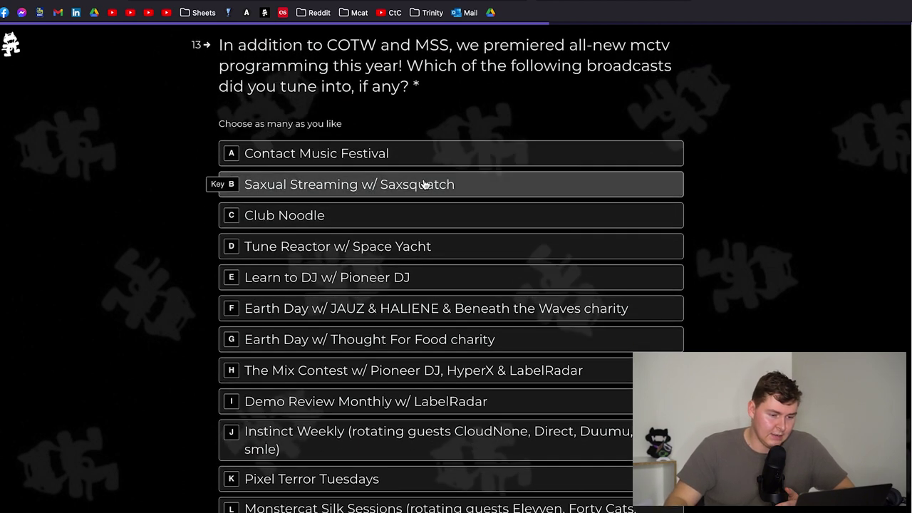
scroll(378, 107, "down", 1)
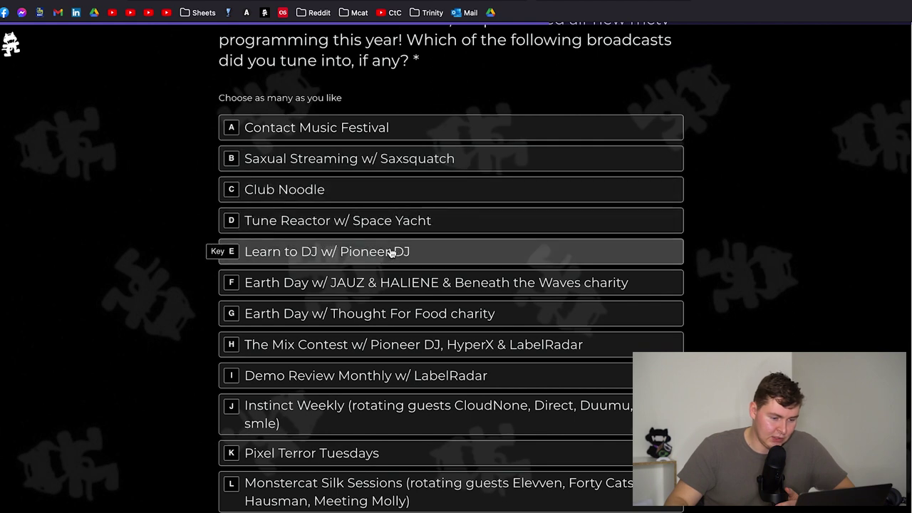
scroll(390, 253, "down", 1)
scroll(393, 282, "down", 1)
left_click(391, 303)
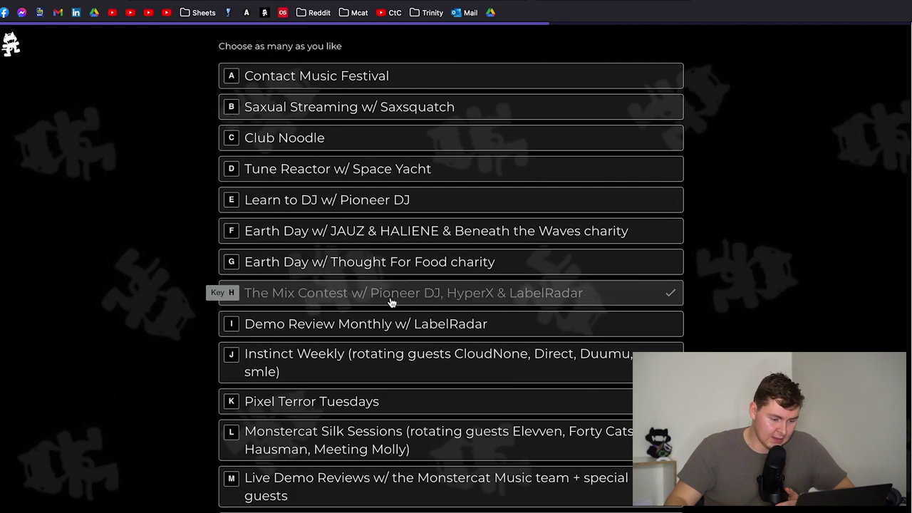
scroll(406, 306, "down", 2)
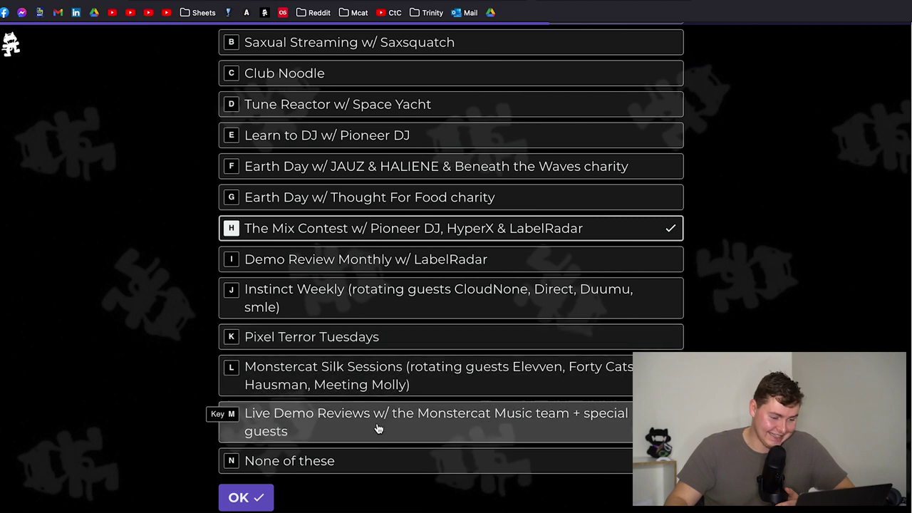
left_click(246, 497)
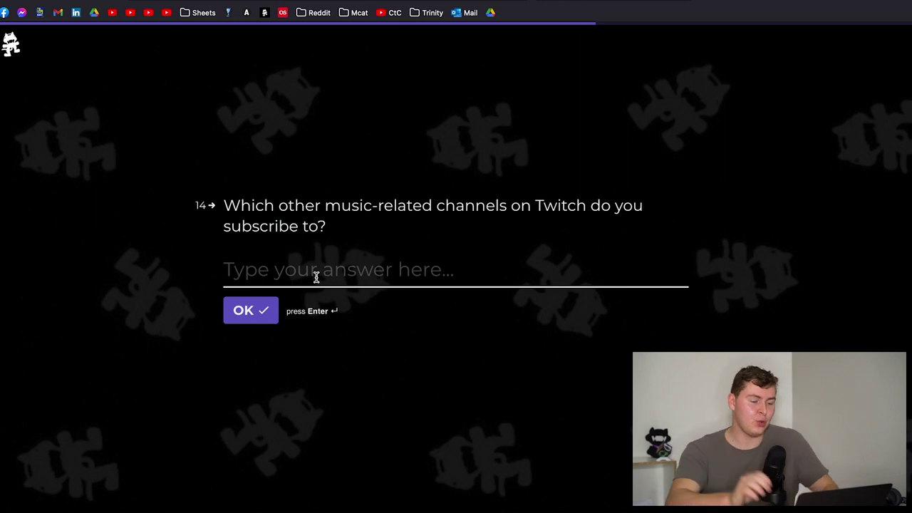
- Leave the other music channels question blank and continue
type("N")
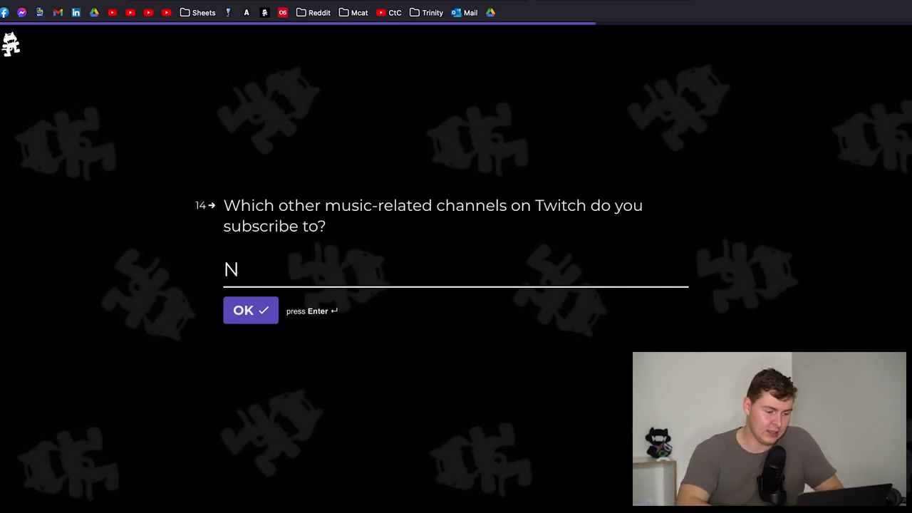
key("BackSpace")
left_click(263, 310)
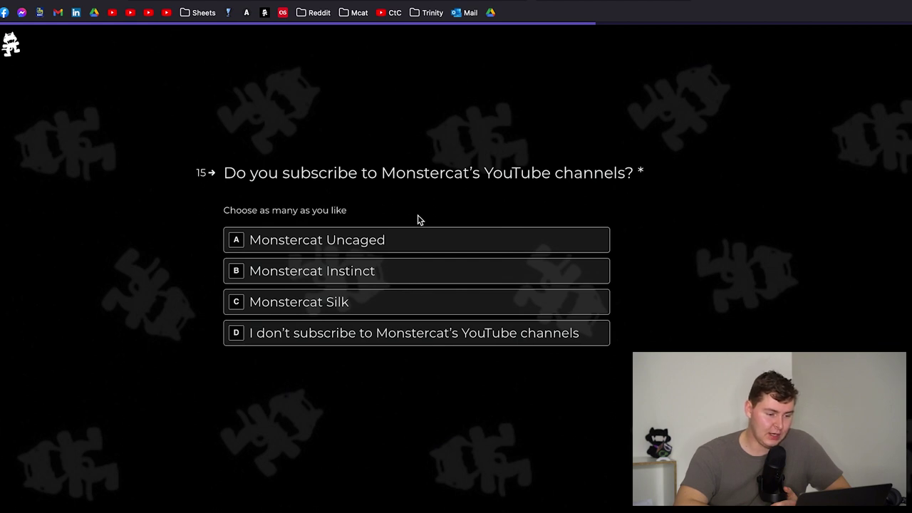
- Tick Uncaged, Instinct and Silk YouTube channels, then choose Twitter as best platform
left_click(389, 246)
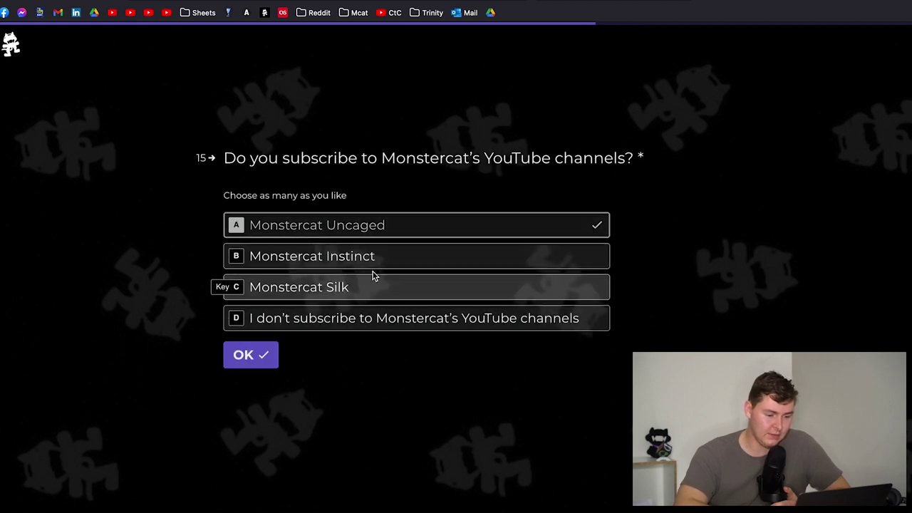
left_click(371, 263)
left_click(367, 286)
left_click(265, 361)
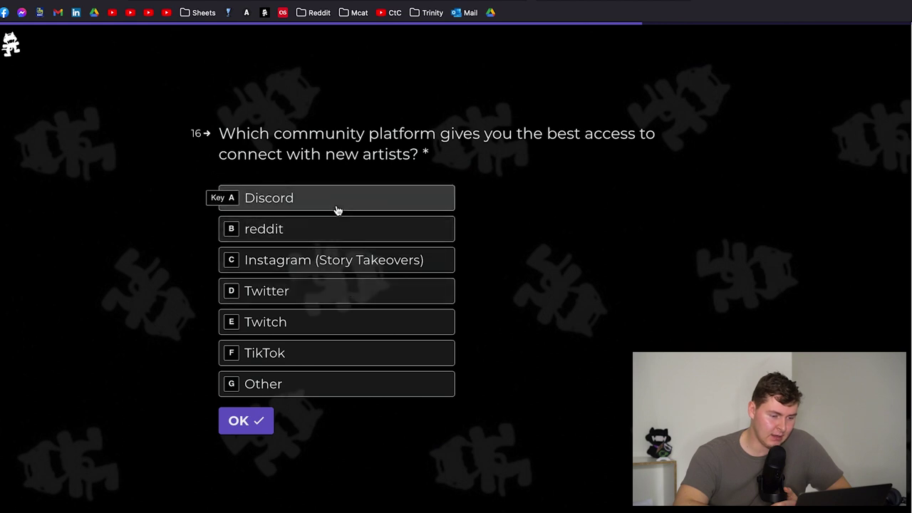
left_click(322, 289)
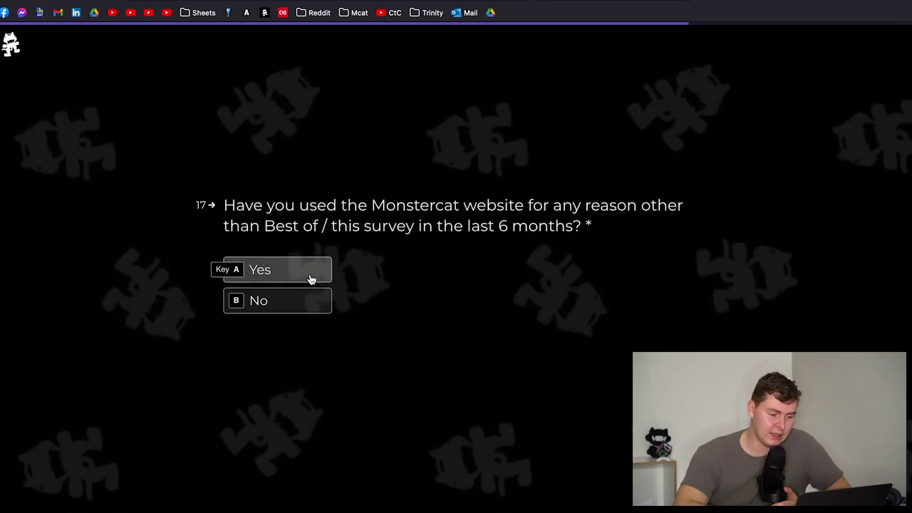
- Answer Yes on website use, citing the "mega monstercat spreadsheet" catalog and Gold for video projects
left_click(288, 279)
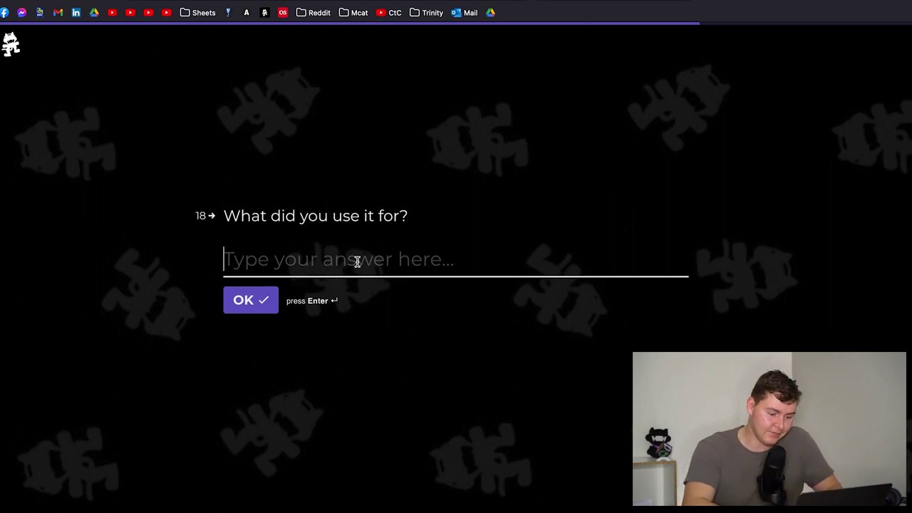
type("Compil")
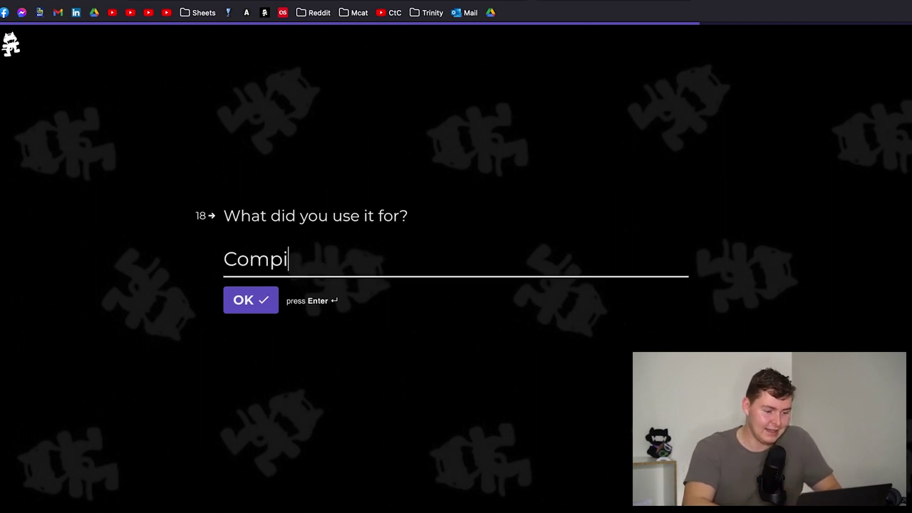
type("ing my ")
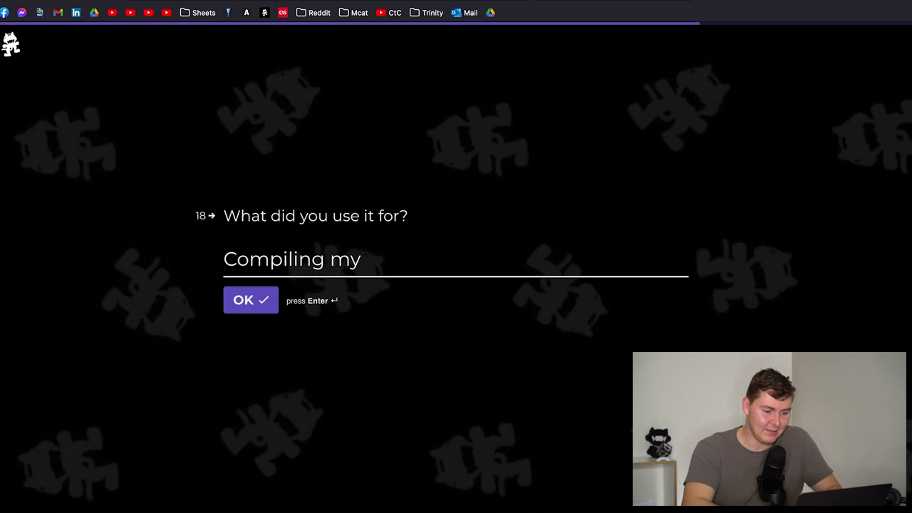
type("\"mega monstercat ")
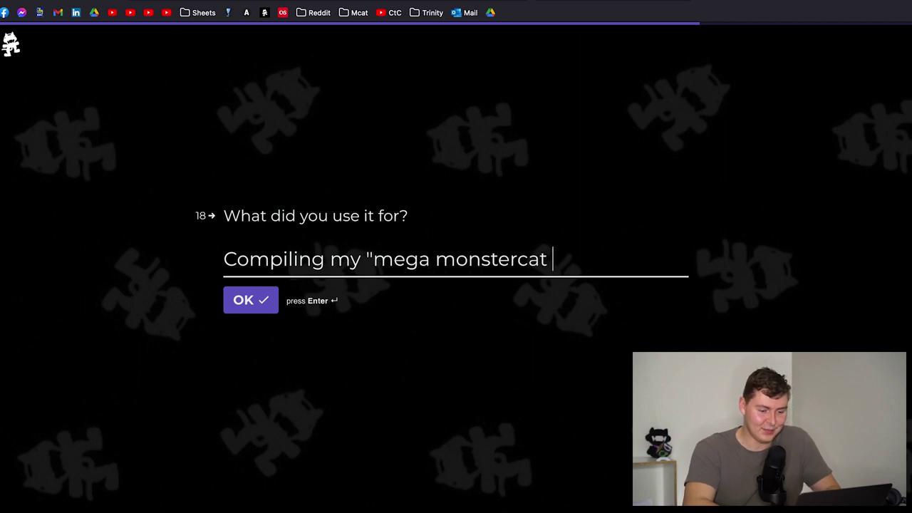
type("spreadsheet\"")
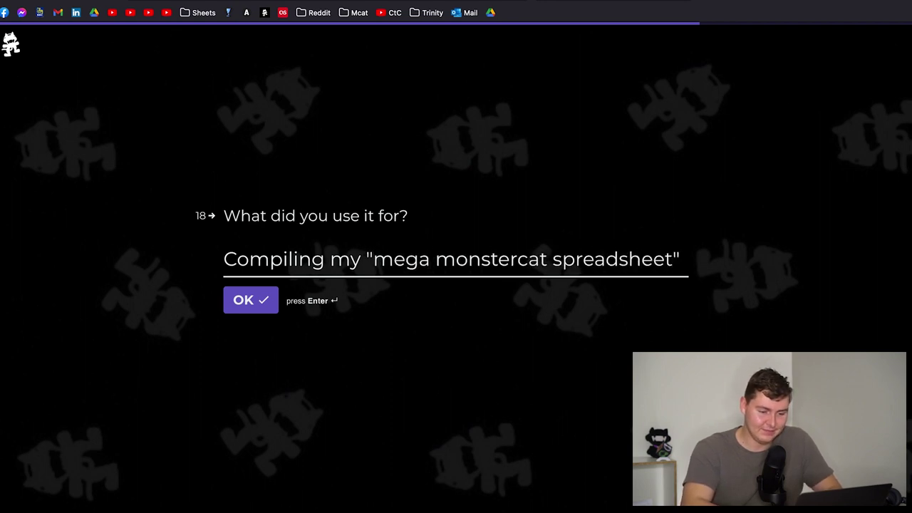
type(". Catalog")
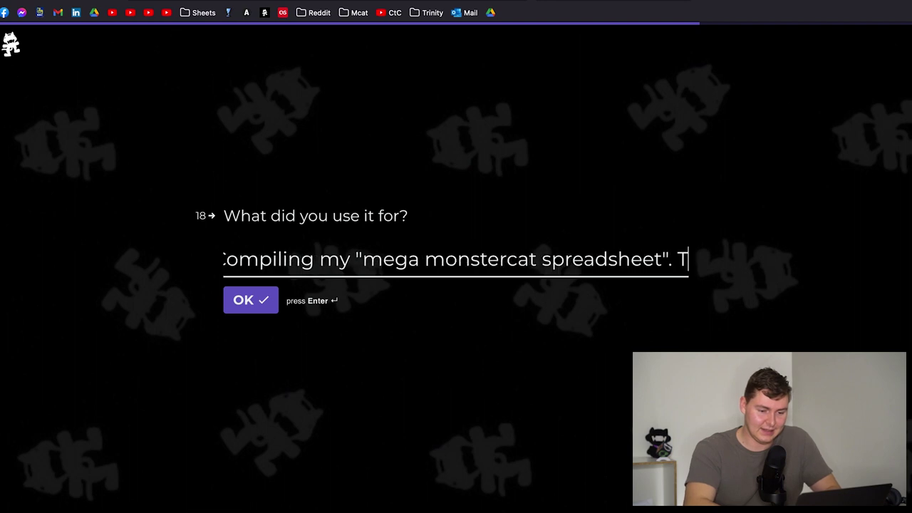
type("ing")
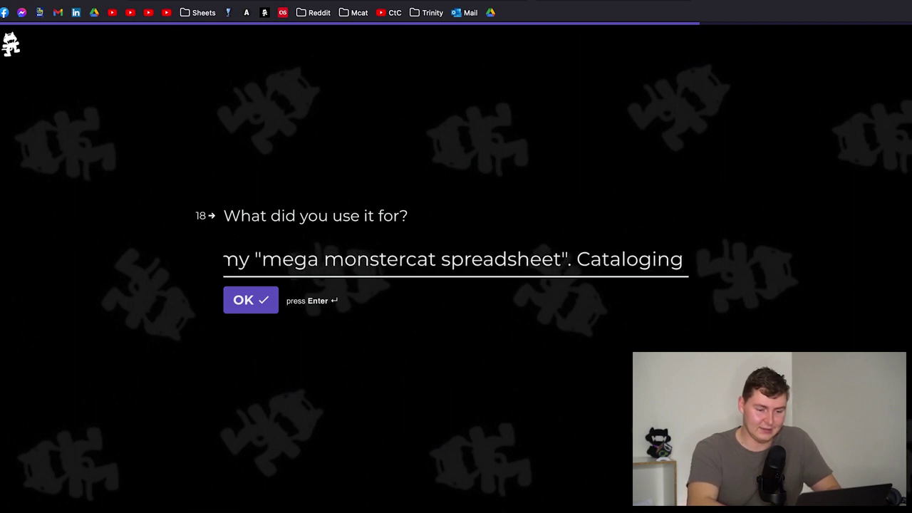
type(" your cat")
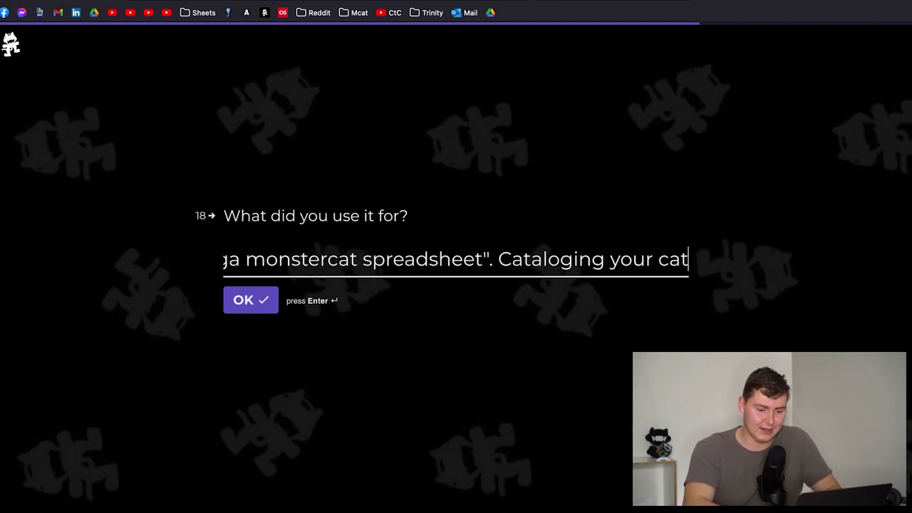
type("alog.")
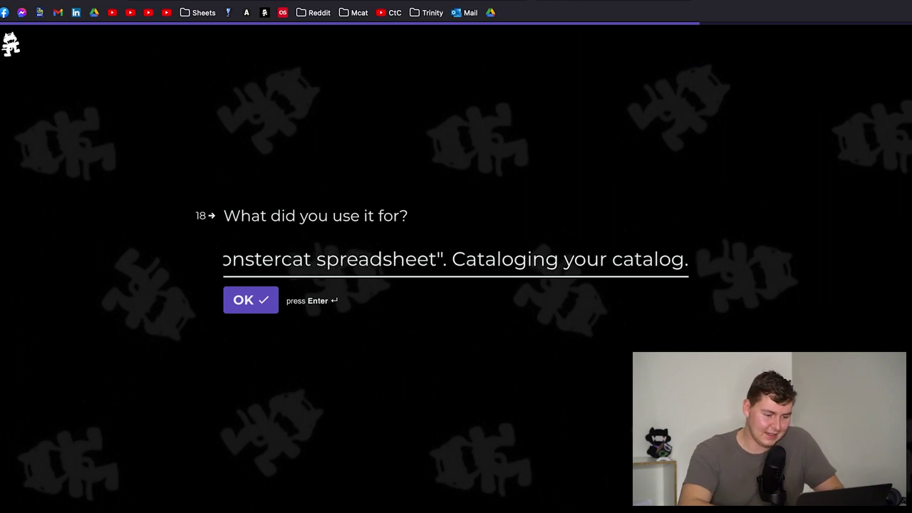
type(" A")
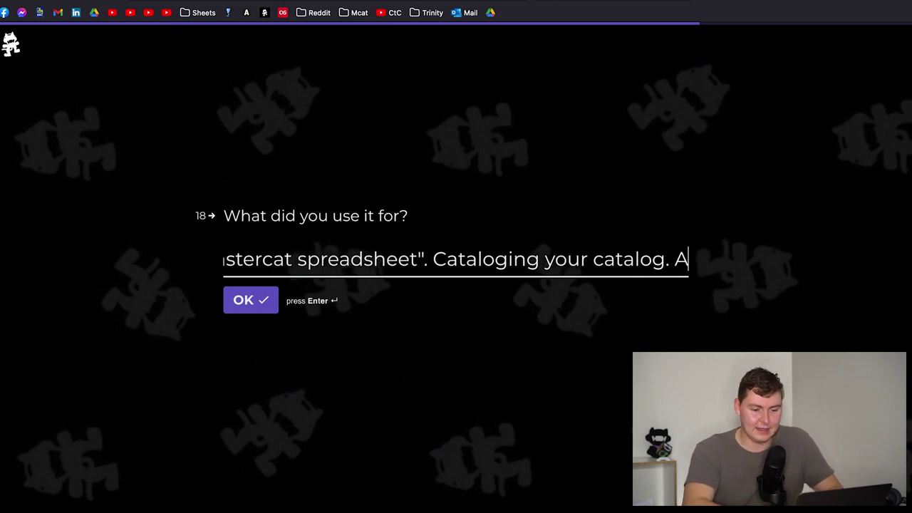
key("BackSpace")
type("I alw")
key("BackSpace")
type("so s")
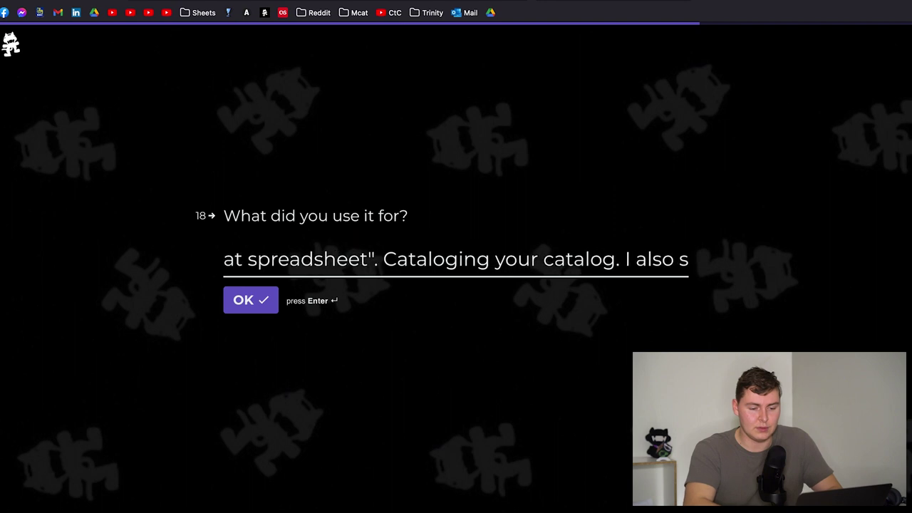
key("BackSpace")
type("use Gold for")
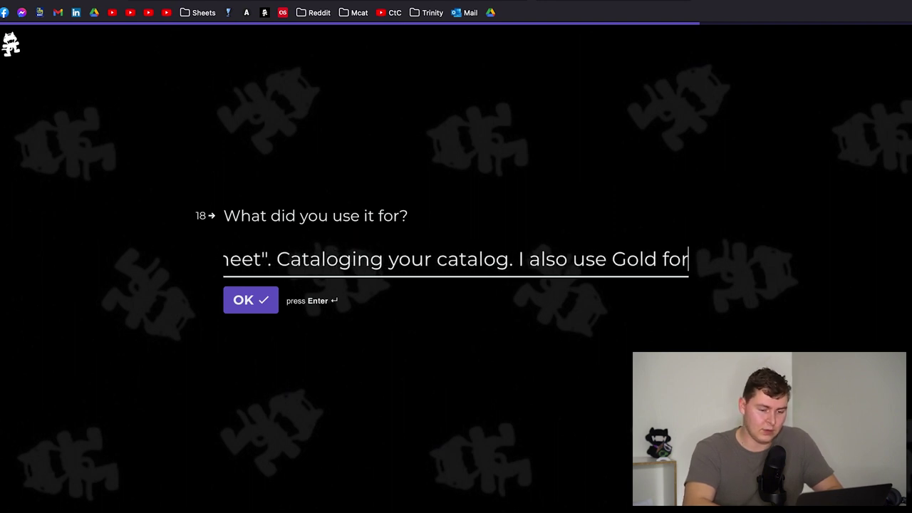
type(" video projects.")
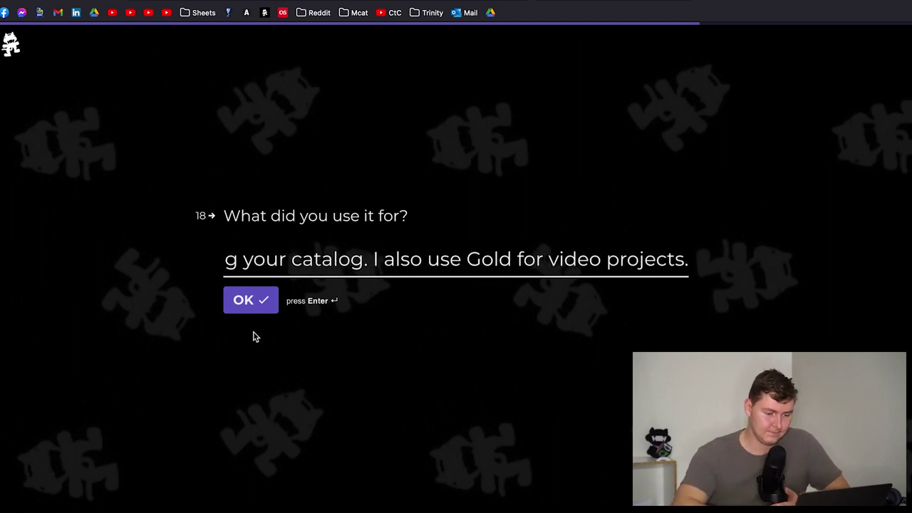
left_click(256, 301)
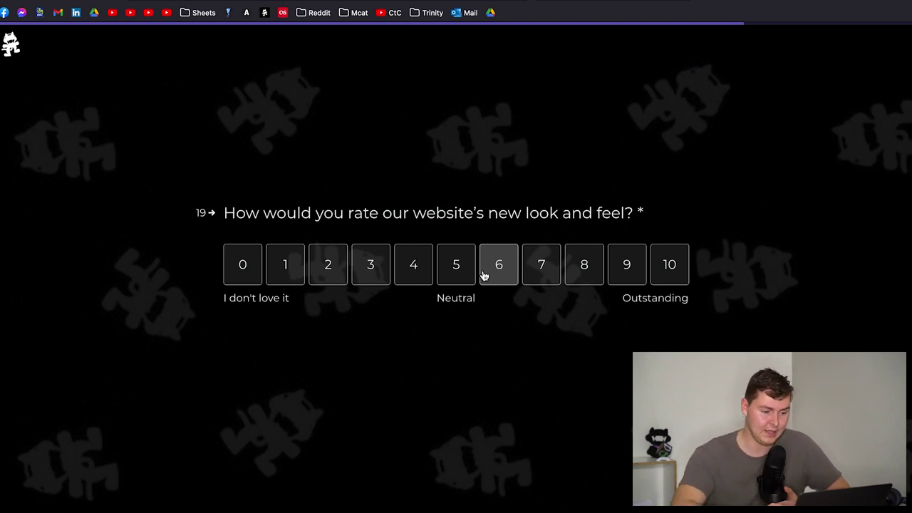
- Rate the website's new look and feel 8, then change the rating to 2
left_click(595, 273)
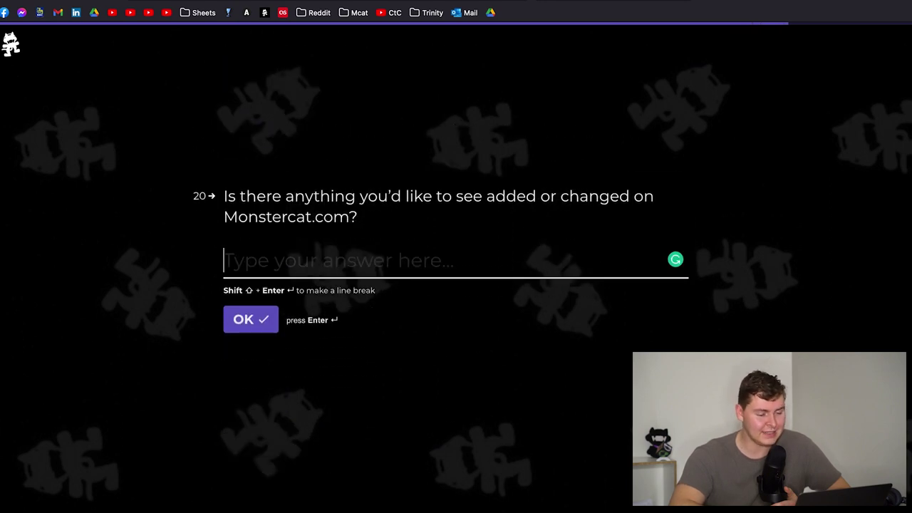
scroll(456, 256, "up", 2)
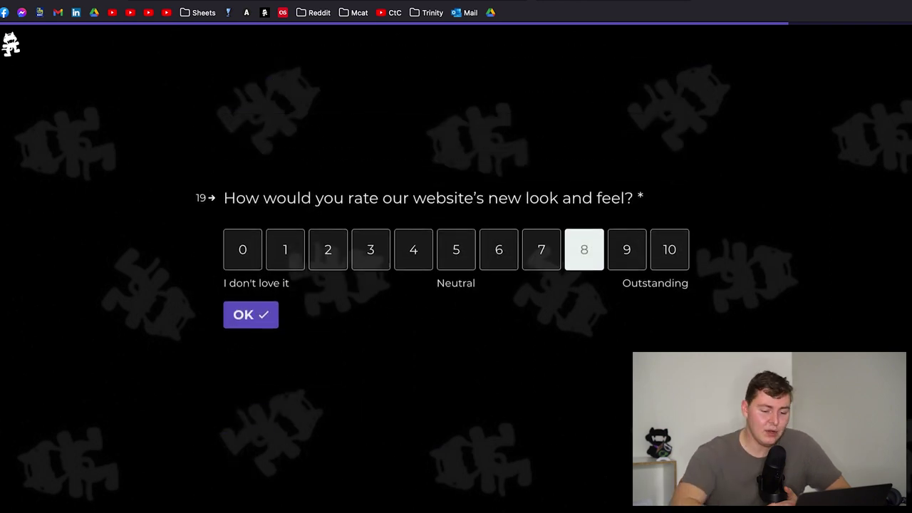
scroll(785, 507, "down", 4)
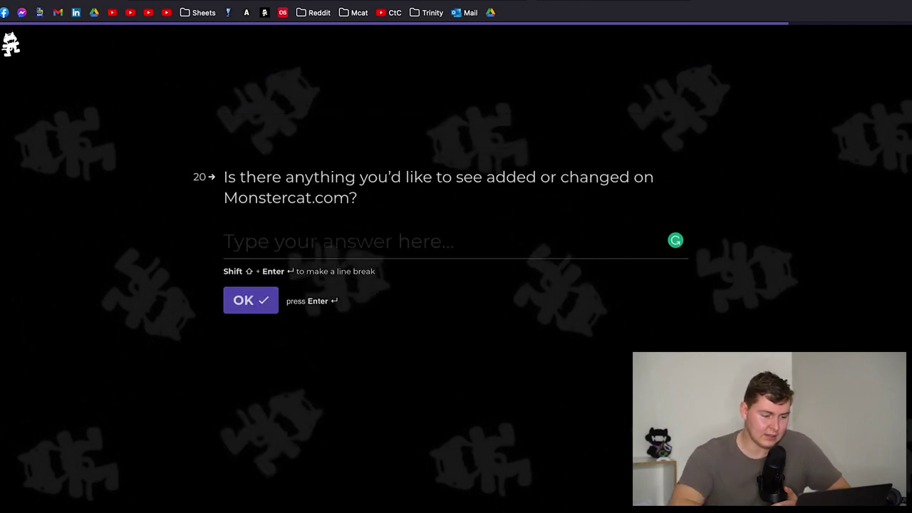
scroll(456, 256, "up", 4)
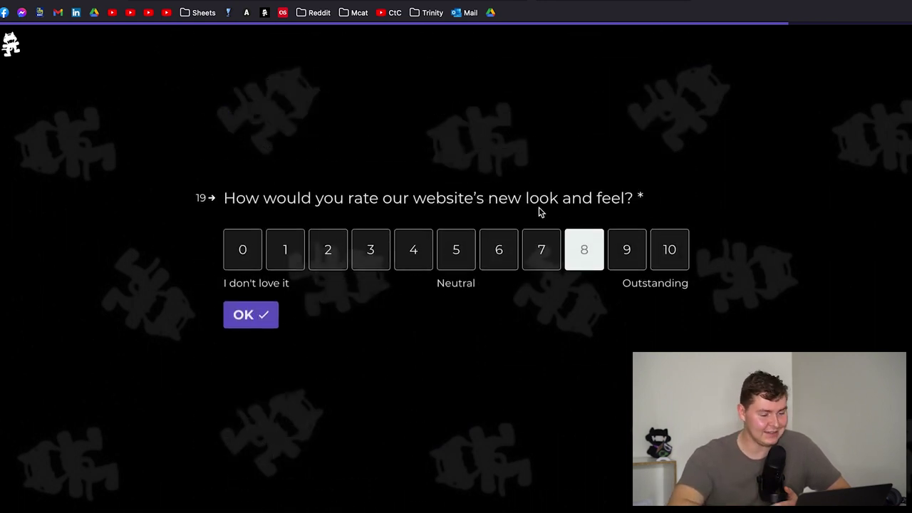
left_click(343, 237)
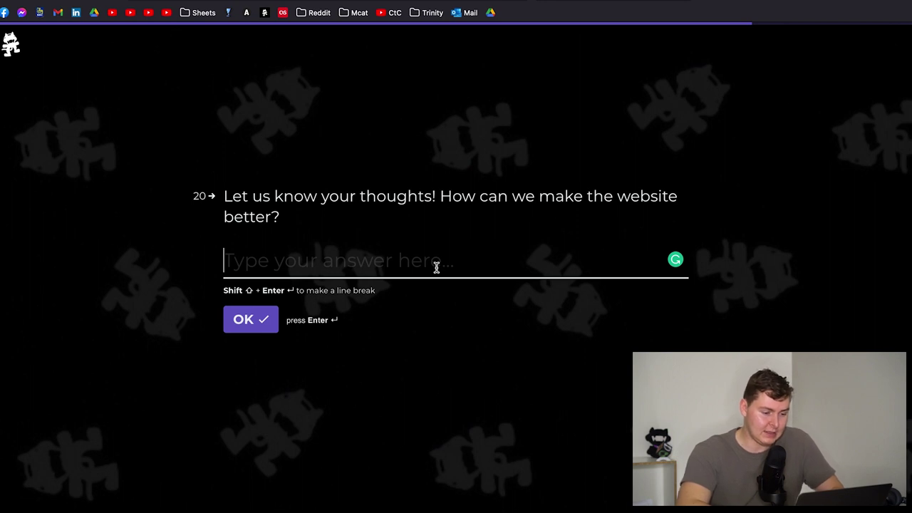
- Write that navigation is difficult and LP/EP pages should show album art and actual release dates
type("It's very dif")
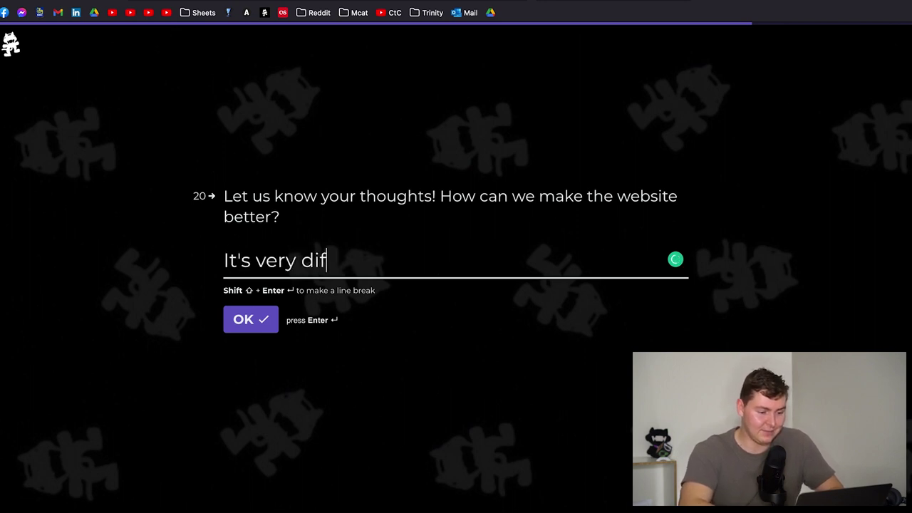
type("ficult to na")
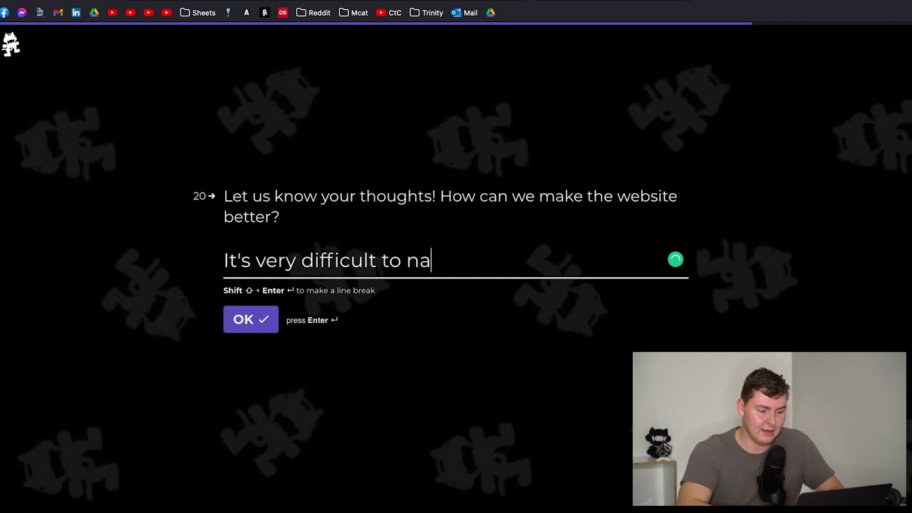
type("vigate. ")
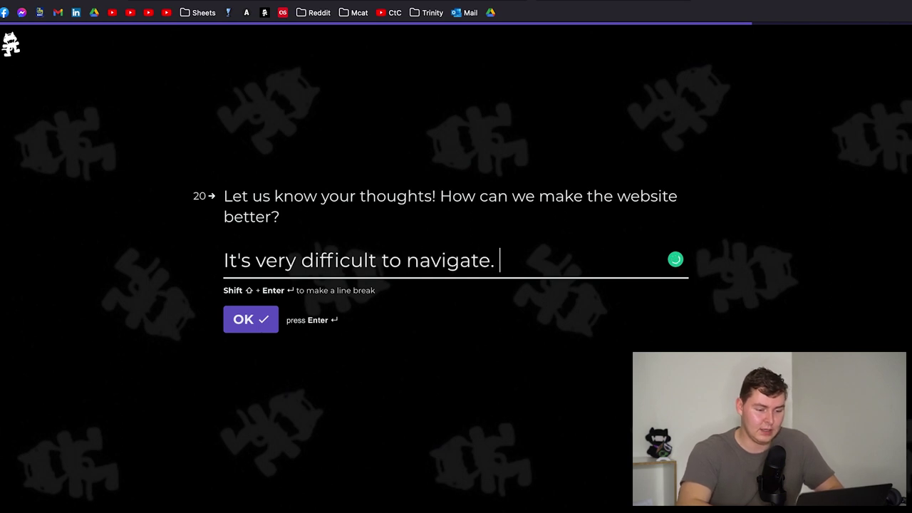
type("When I clic")
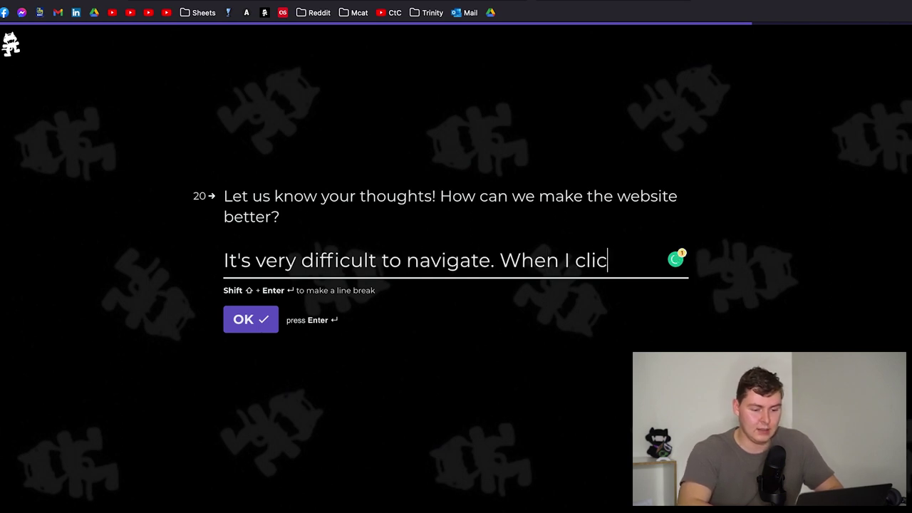
type("k on a project")
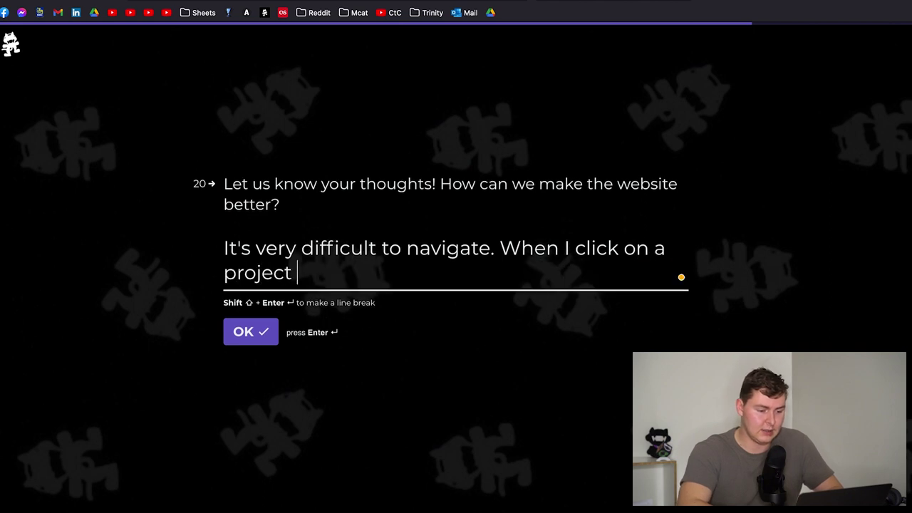
type(" (Lp")
key("BackSpace")
type("P/EP) from ")
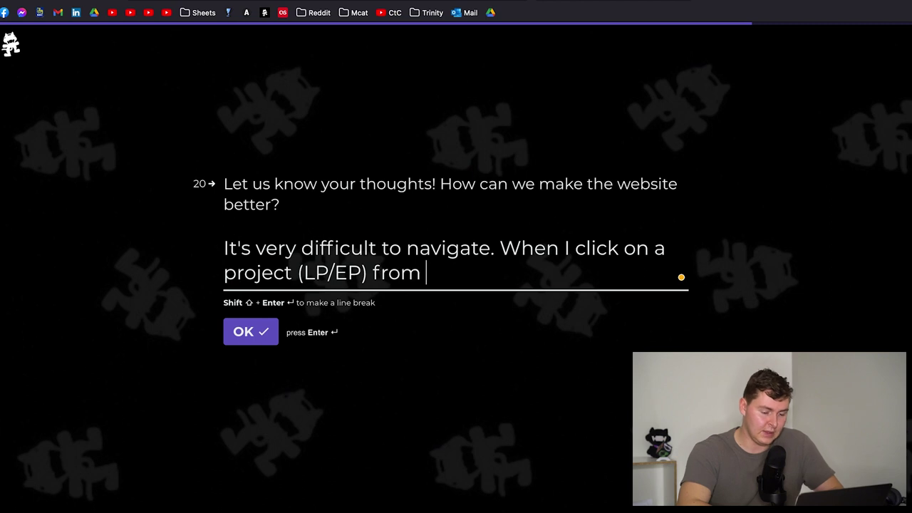
type("the m")
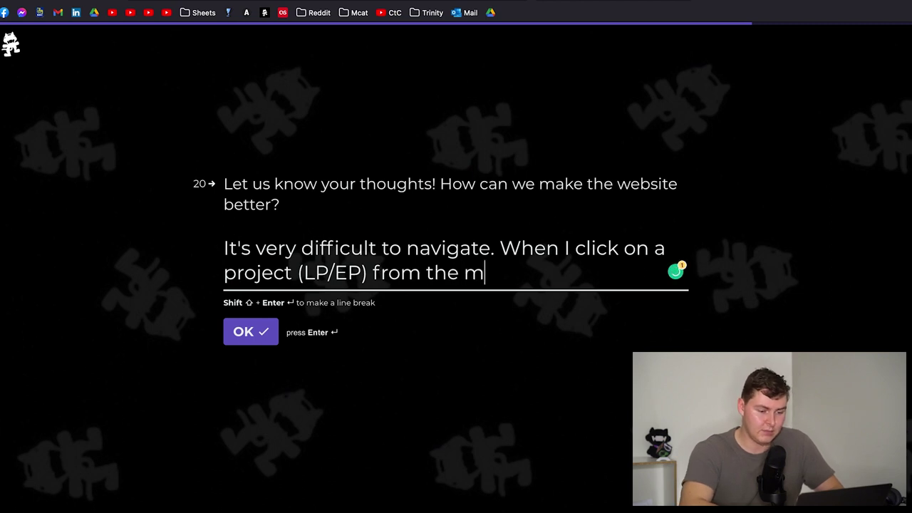
type("usic playe")
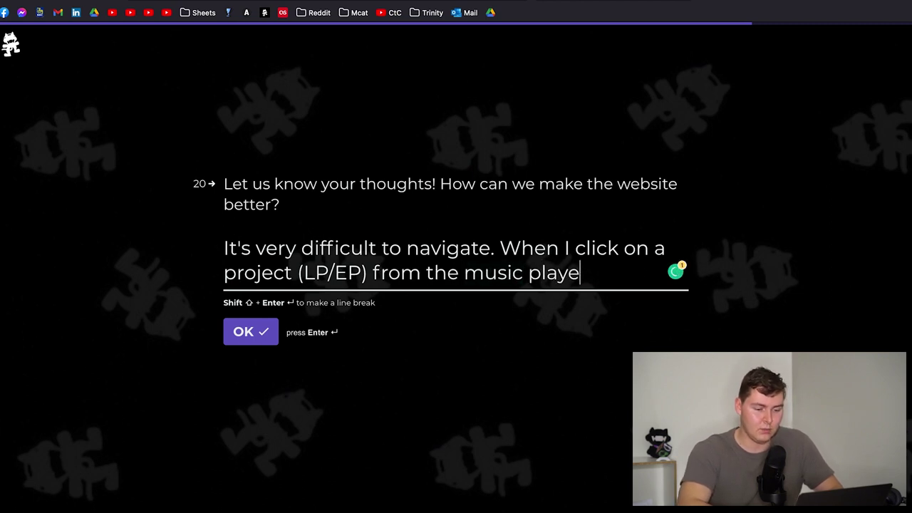
type("r, I want to see")
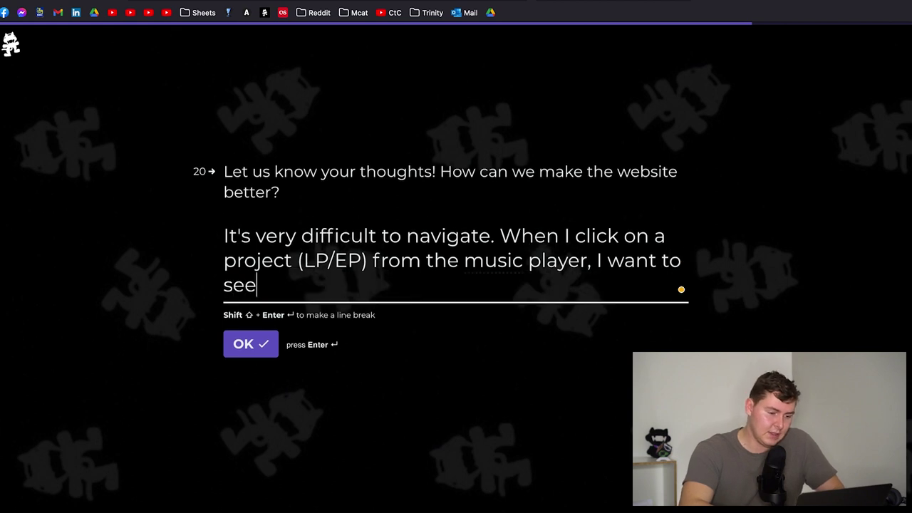
type(" the album art and suc")
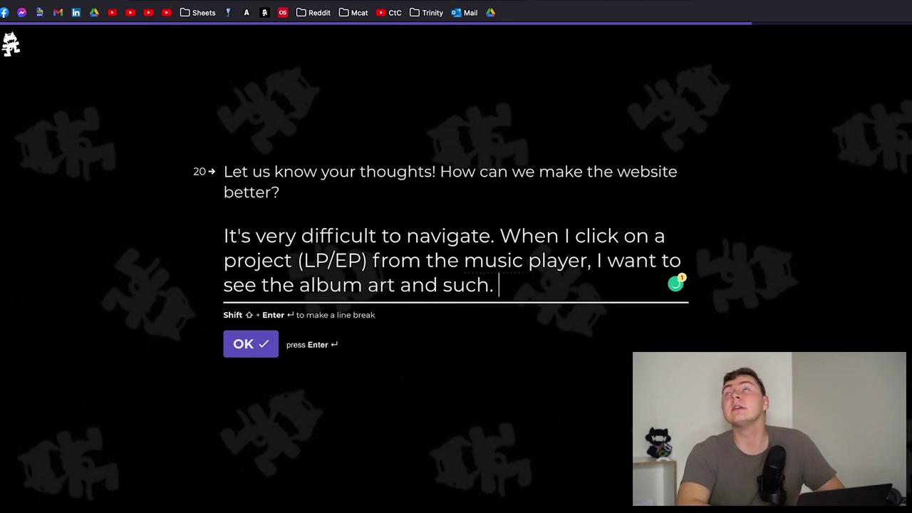
type("h.")
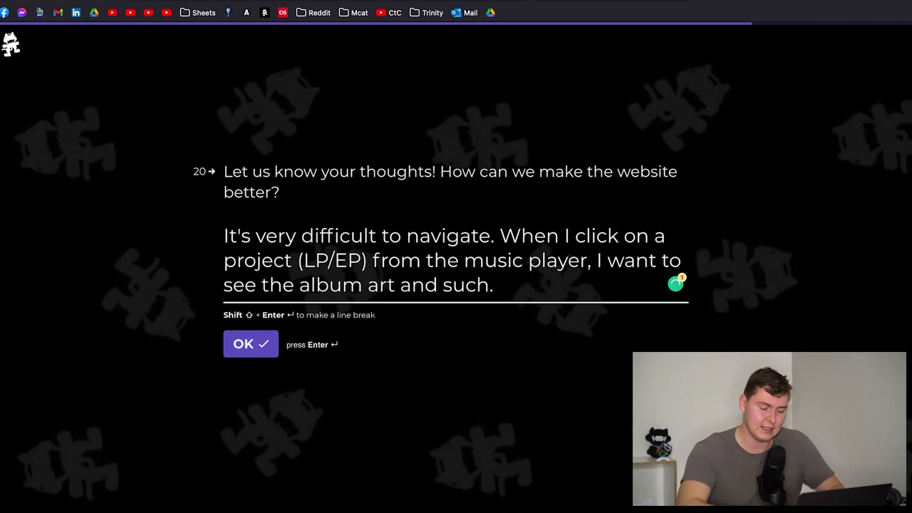
type(" Please")
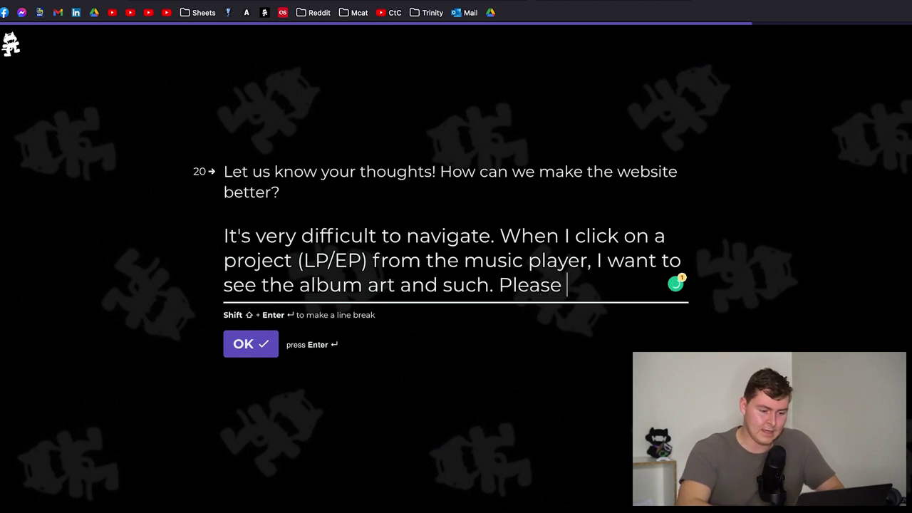
key("BackSpace")
key("BackSpace")
key("BackSpace")
key("BackSpace")
key("BackSpace")
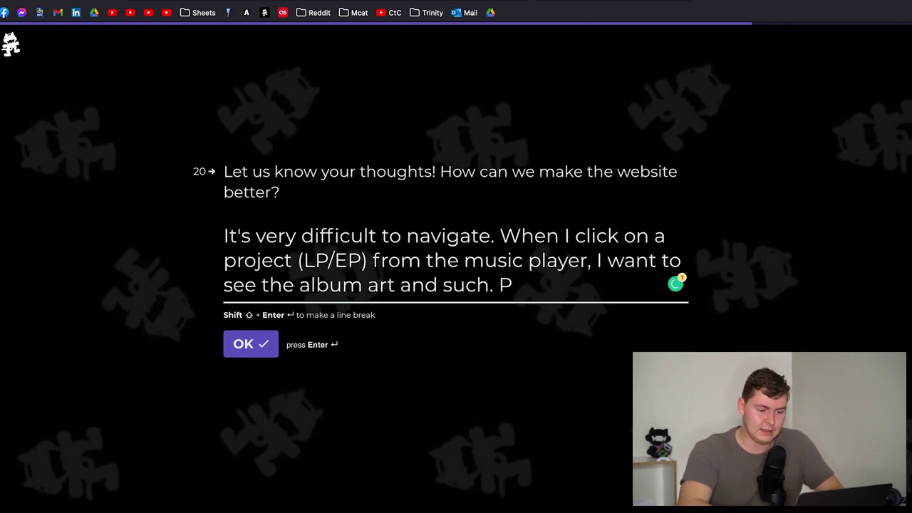
type("lease")
key("BackSpace")
key("BackSpace")
key("BackSpace")
key("BackSpace")
key("BackSpace")
key("BackSpace")
key("BackSpace")
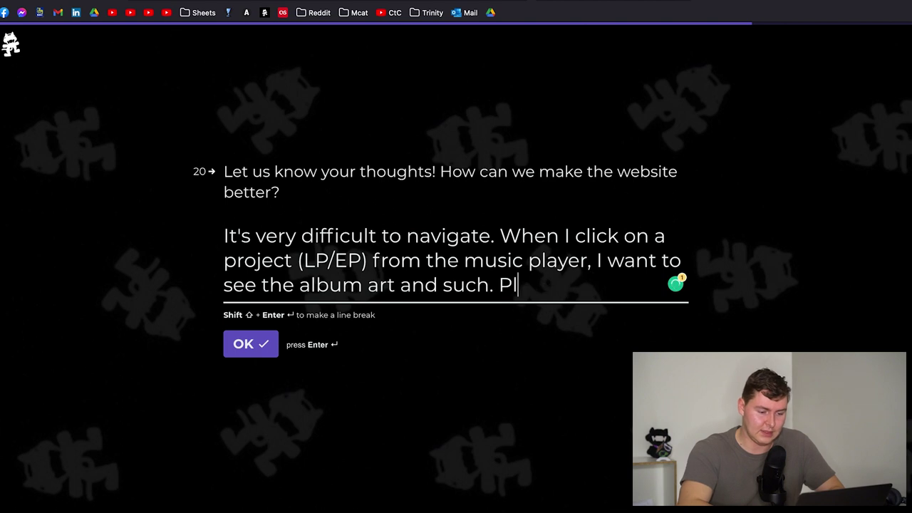
type("I don't wa")
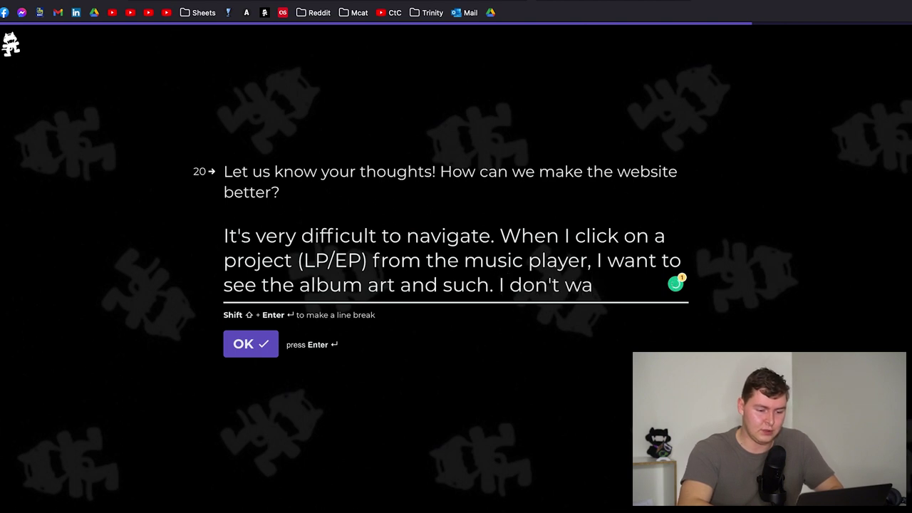
type("nt to see re")
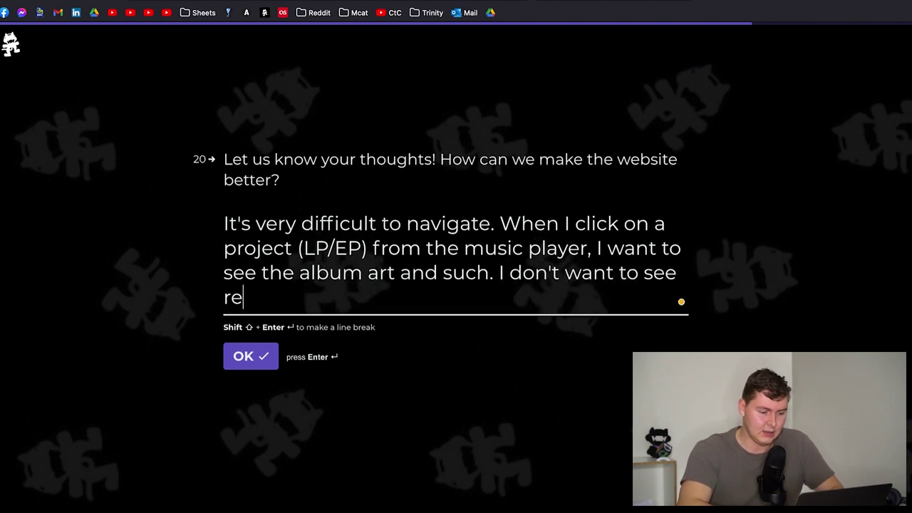
type("leased")
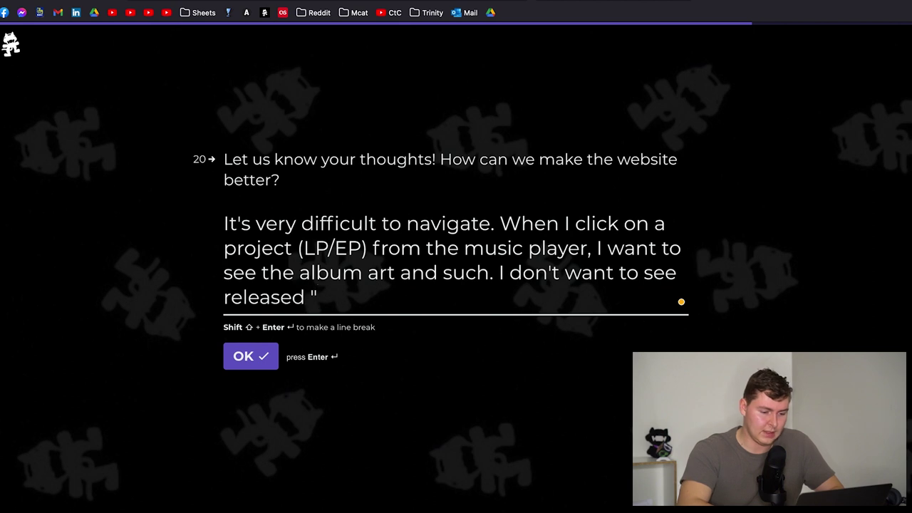
key("BackSpace")
key("BackSpace")
key("BackSpace")
key("BackSpace")
key("BackSpace")
key("BackSpace")
key("BackSpace")
key("BackSpace")
key("BackSpace")
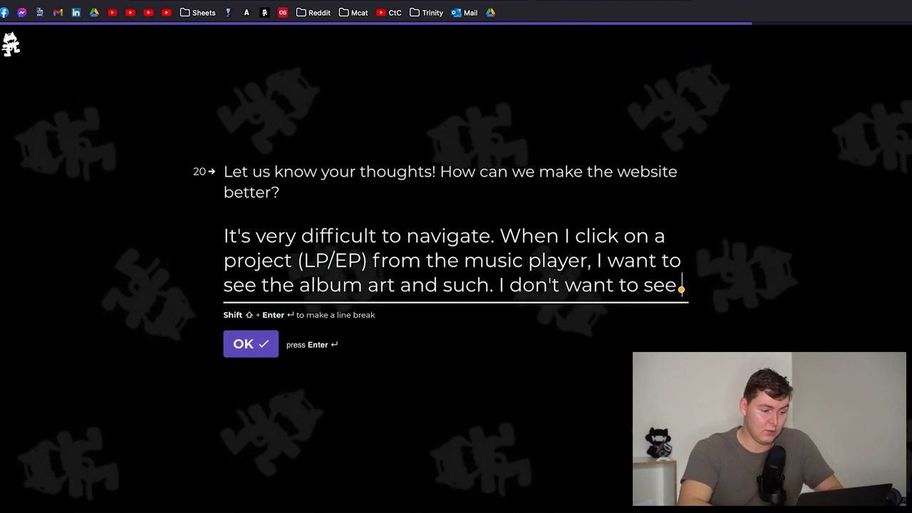
type("\"released 2 days ag")
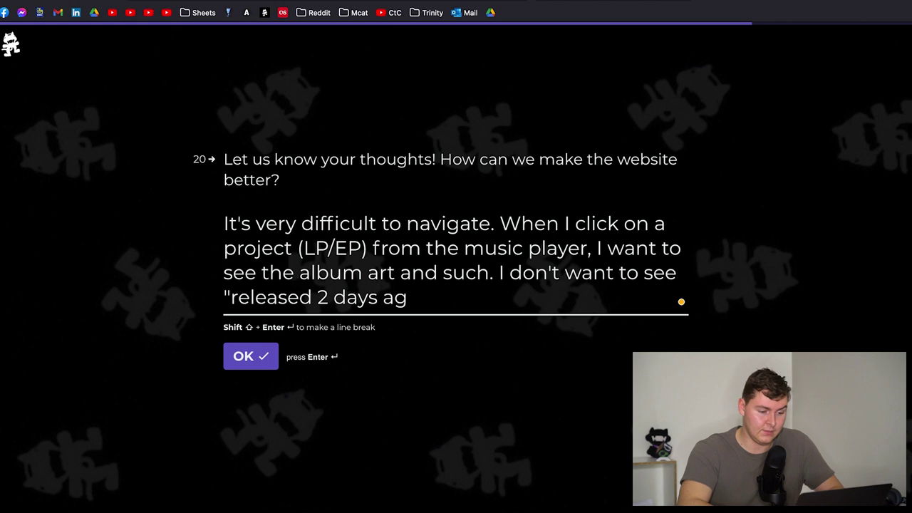
type("o. released 3 days ")
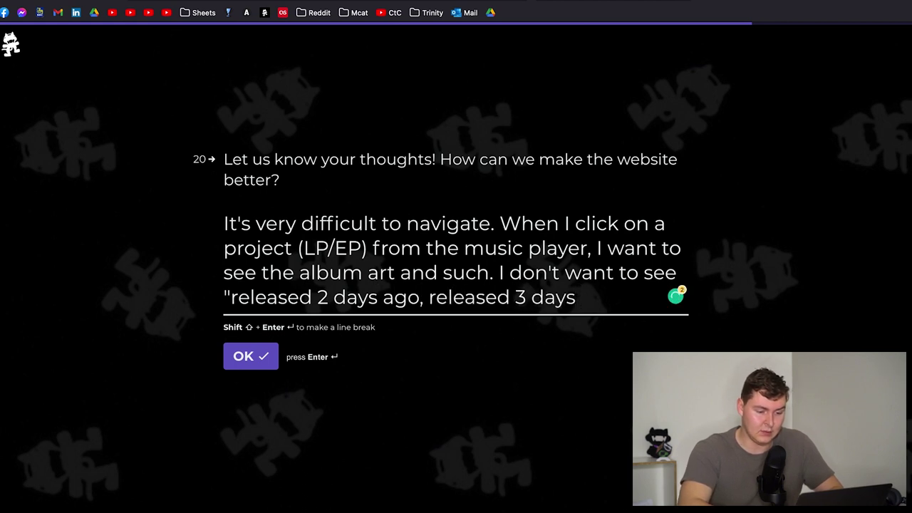
type("ago, etc")
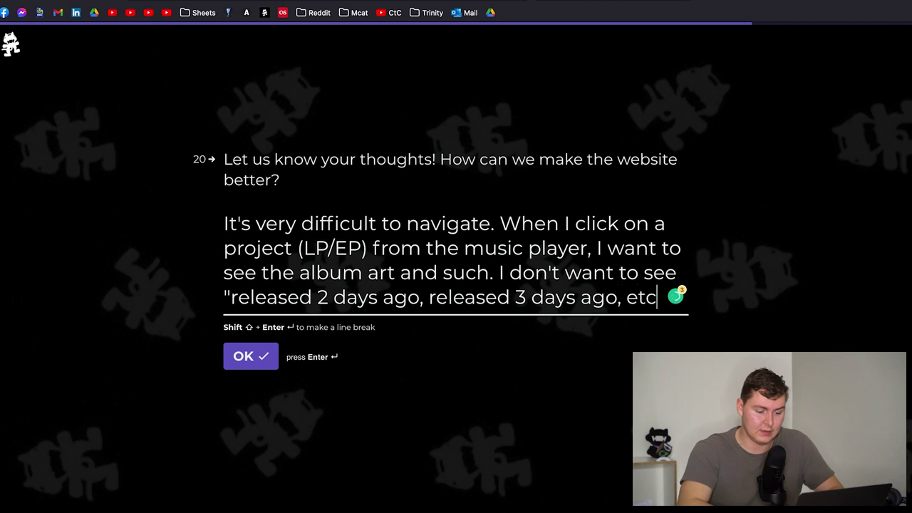
type("), I want to")
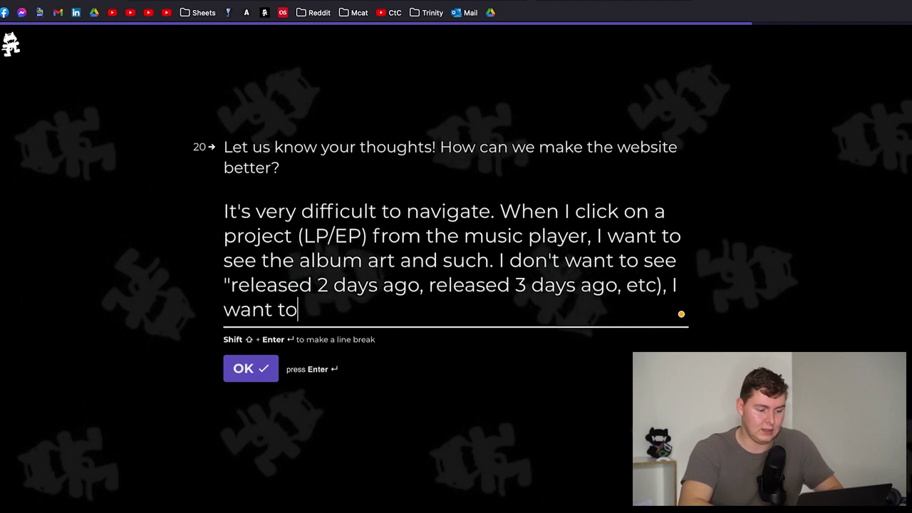
type(" see the actual date.")
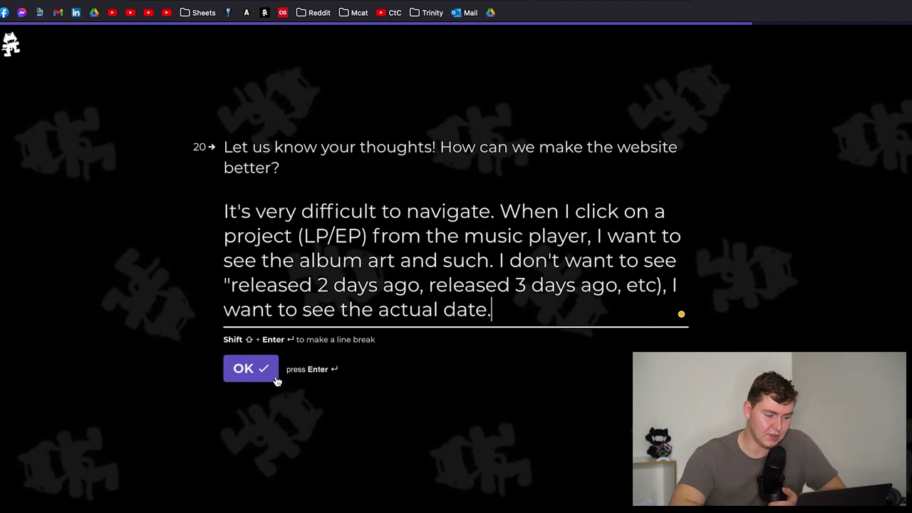
- Submit the improvement answer and begin question 21: 'Make it more user-friendly and easy to navigate.'
left_click(276, 379)
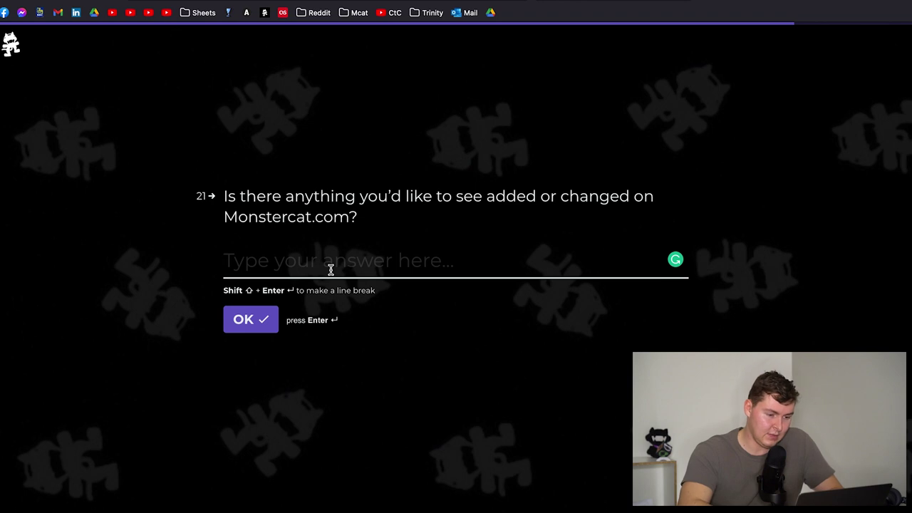
type("Make it more ")
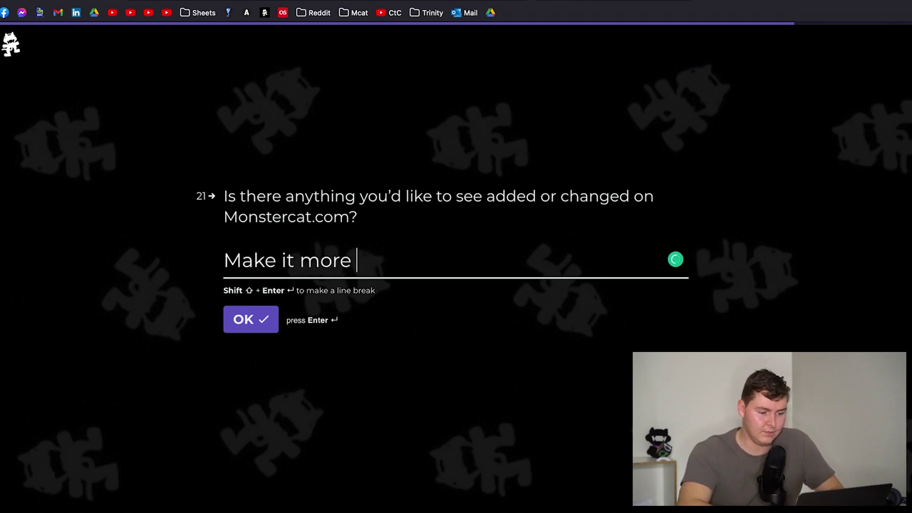
type("user-")
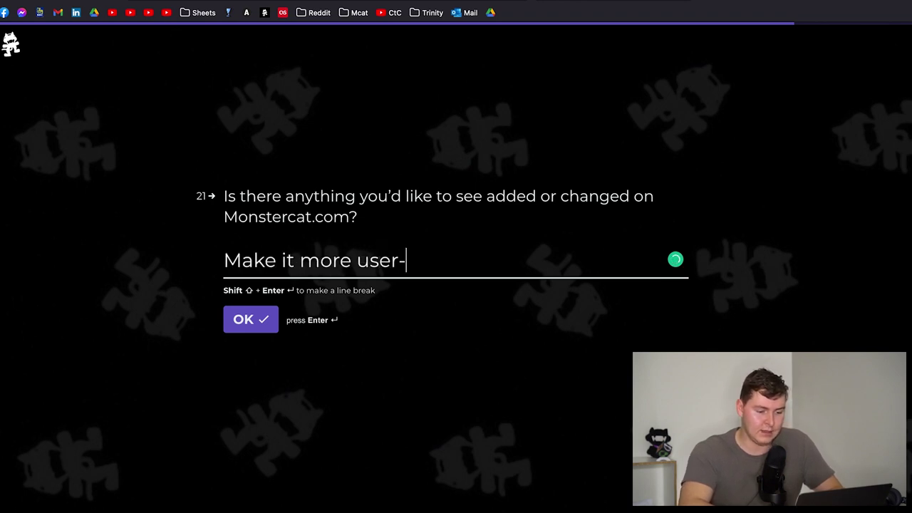
type("friendly and easy to d")
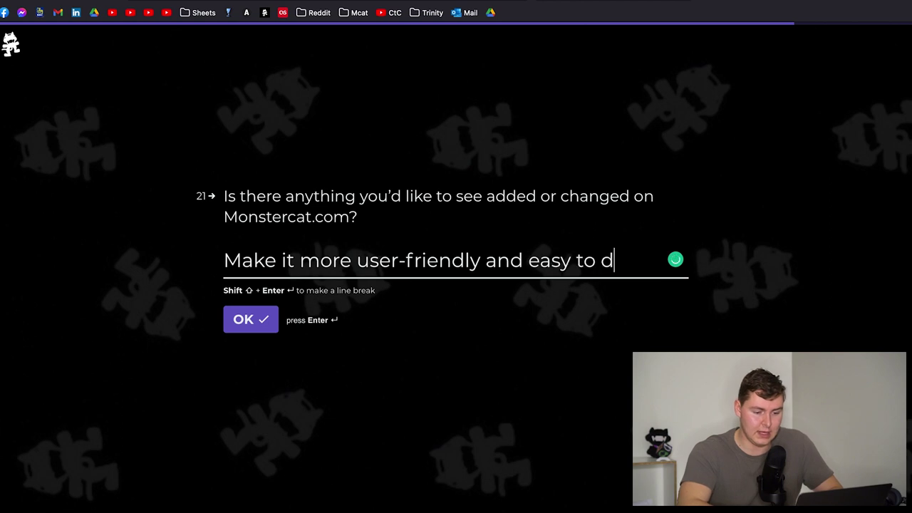
key("BackSpace")
type("navigate. It")
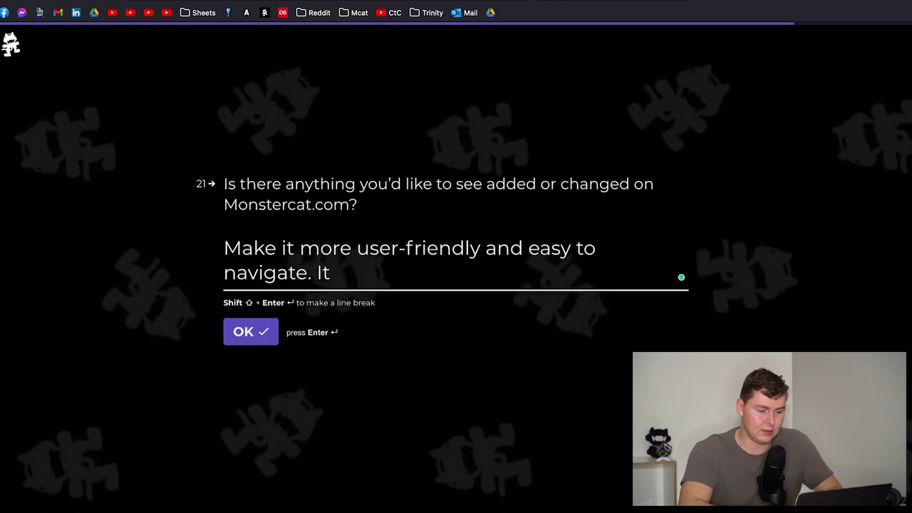
type(" looks great, but ")
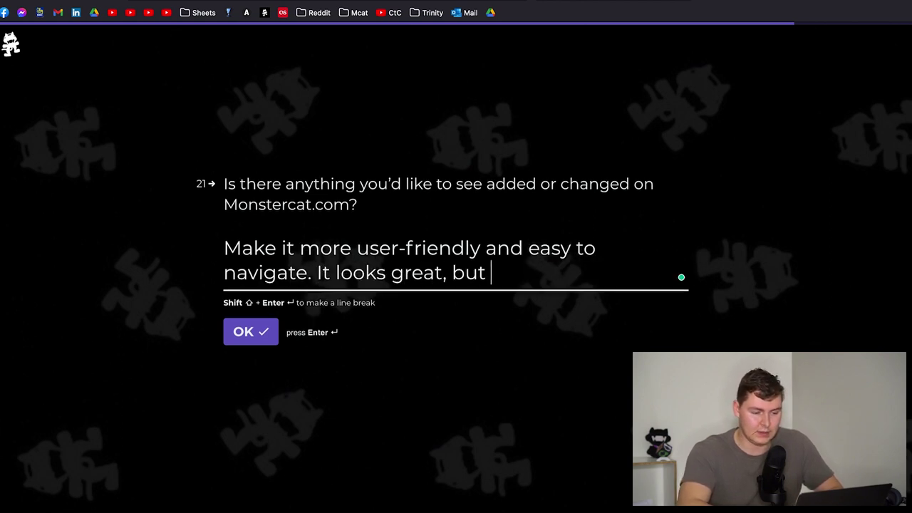
type("nav")
key("BackSpace")
type("avigates")
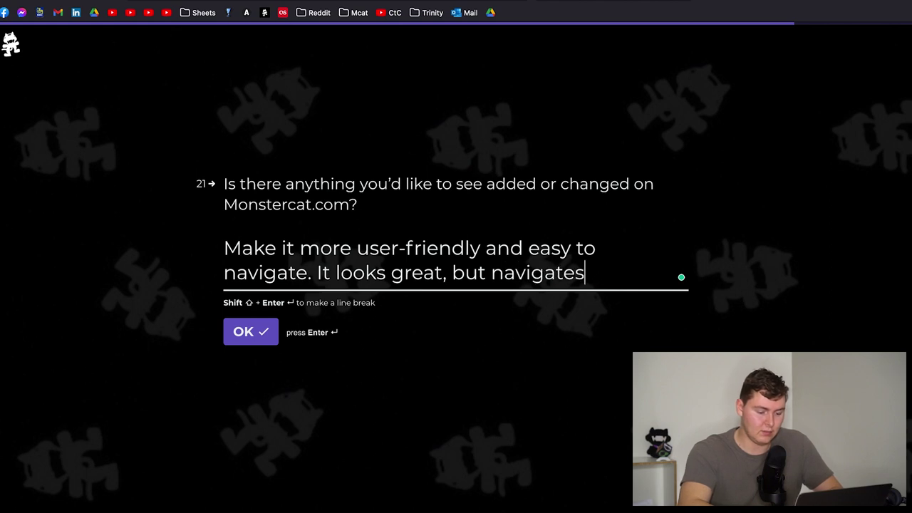
type(" poorly.")
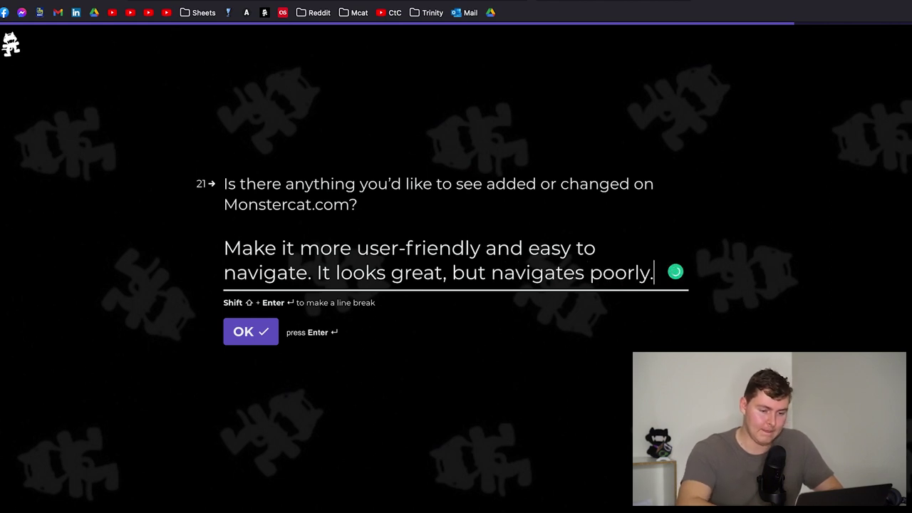
type(" I do")
- Add that album art and EP tracklists are never found right away despite knowing what's wanted
key("BackSpace")
key("BackSpace")
key("BackSpace")
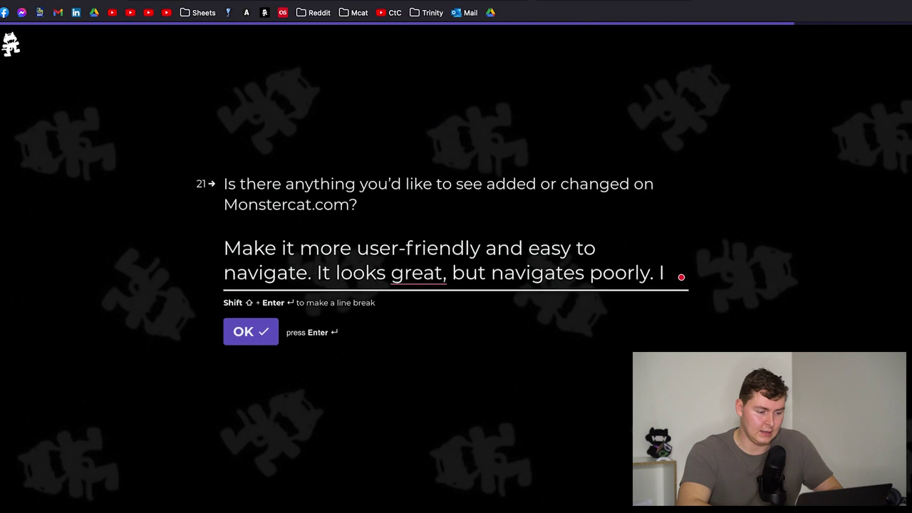
type("can never find")
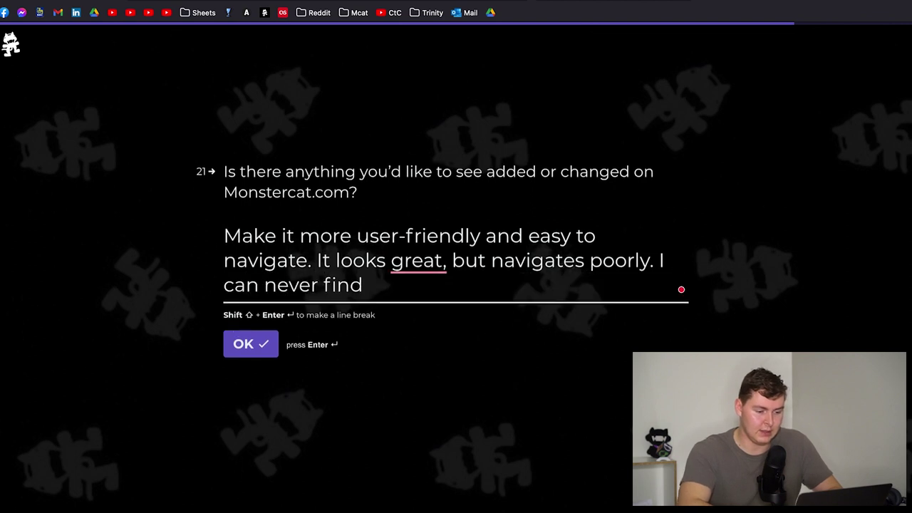
type(" what I need to r")
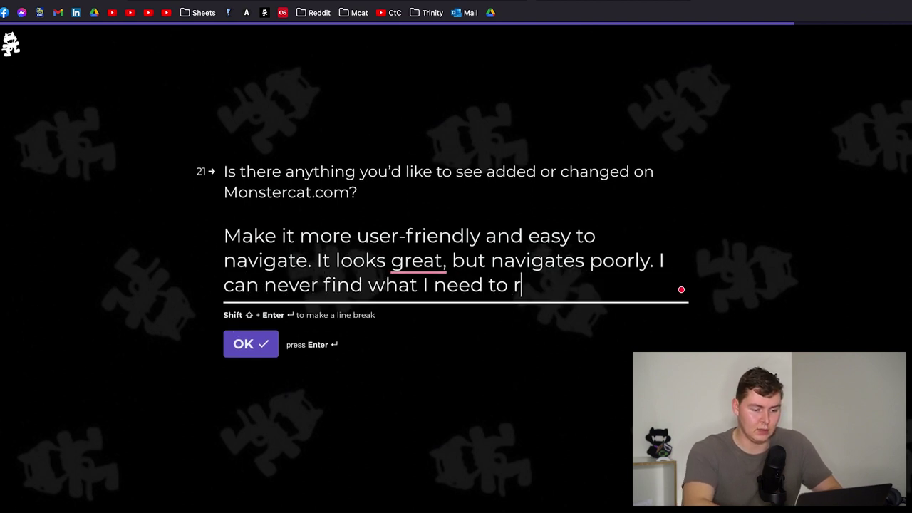
type("ight away (albu")
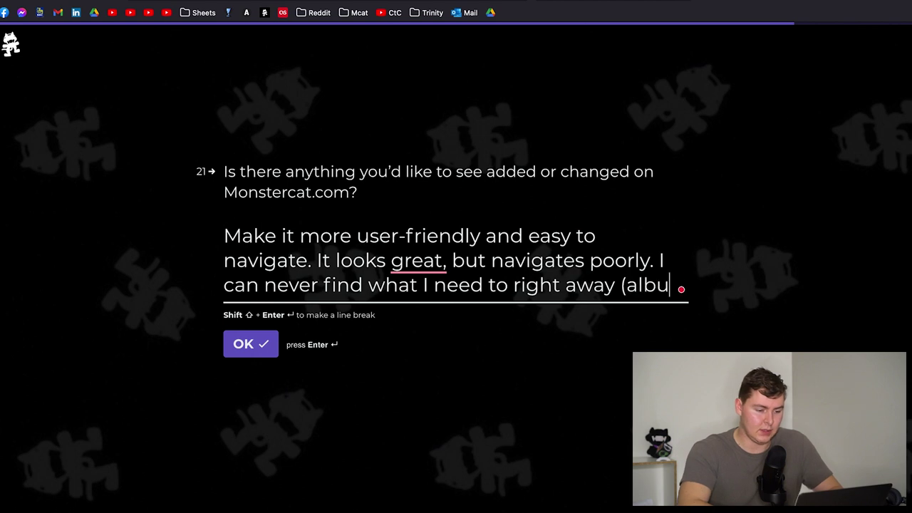
type("m art, ")
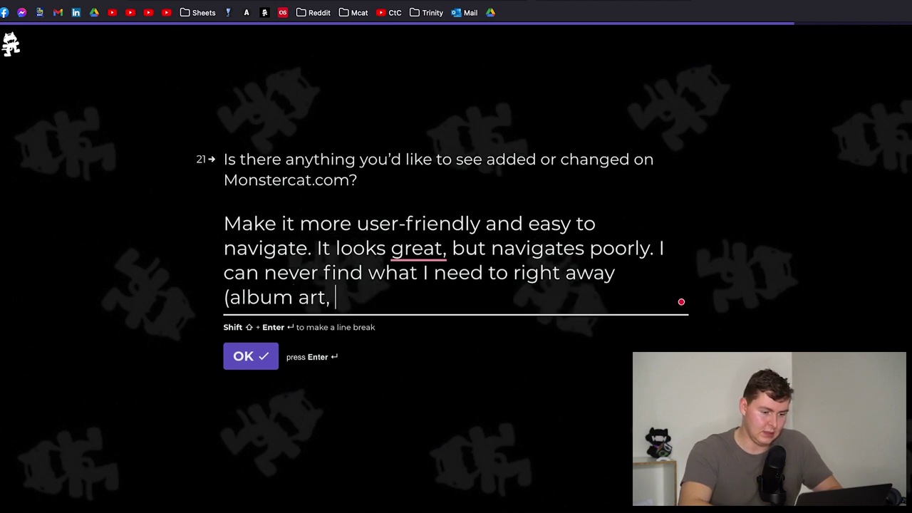
type("Ep track")
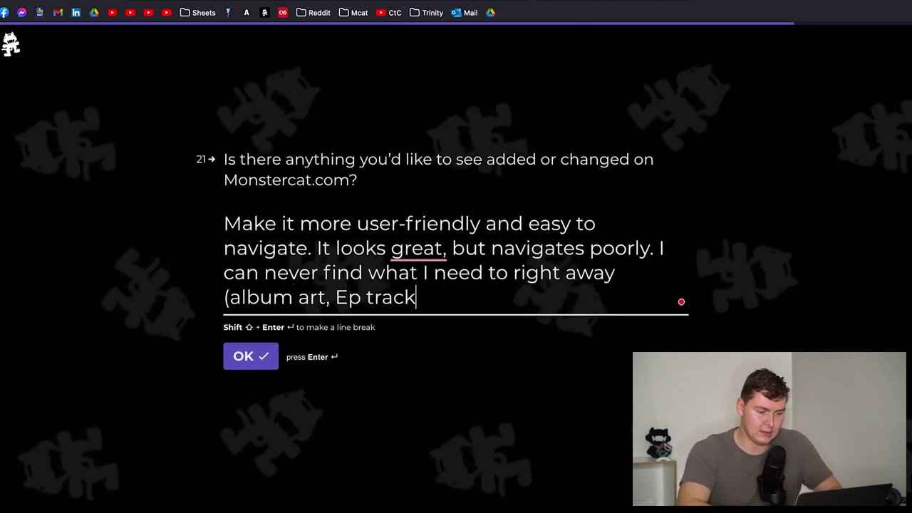
type("lists, e")
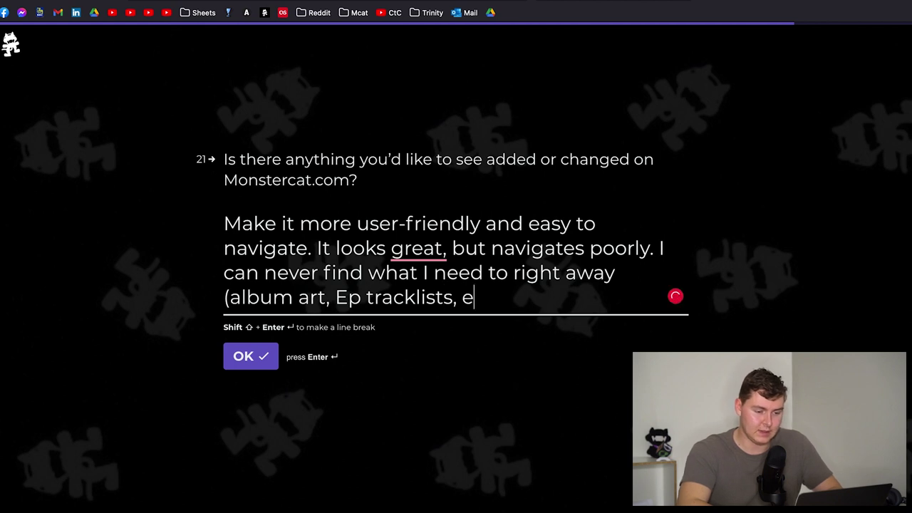
type("tc.) and I know")
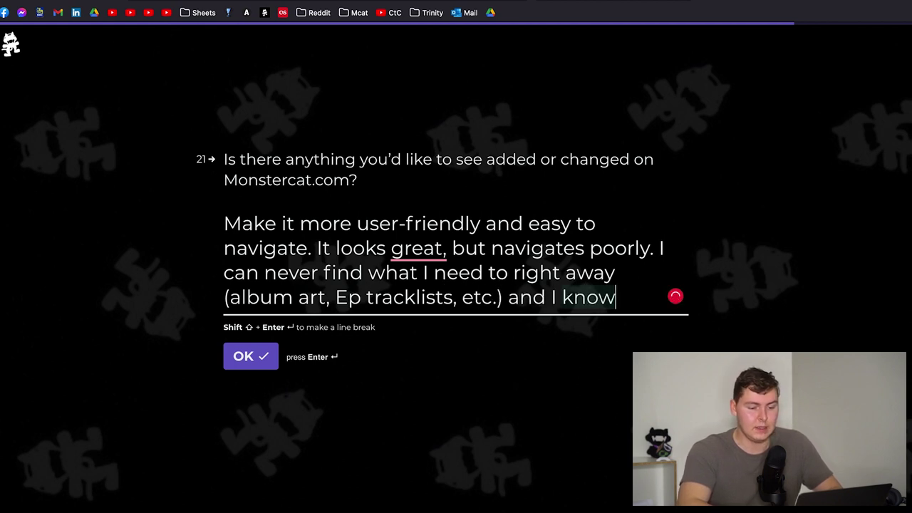
key("BackSpace")
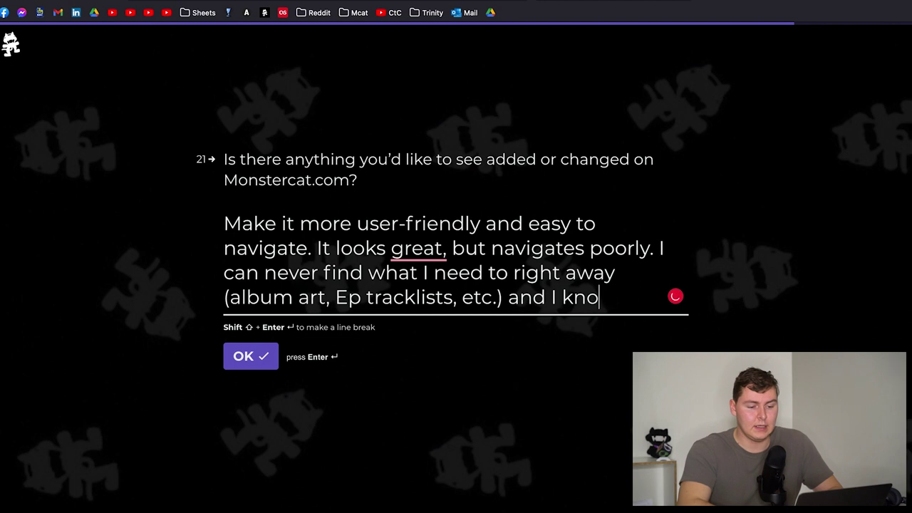
type("w a")
key("BackSpace")
type("exactly what ")
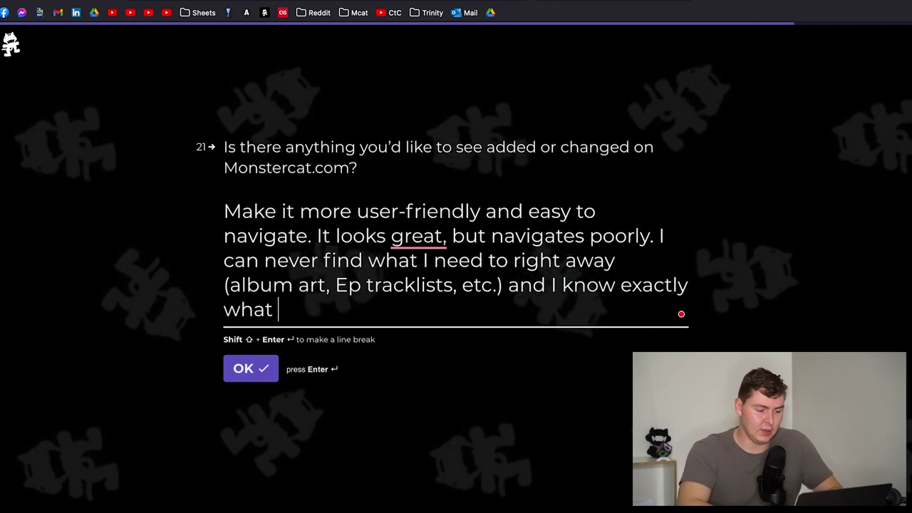
type("I'm look")
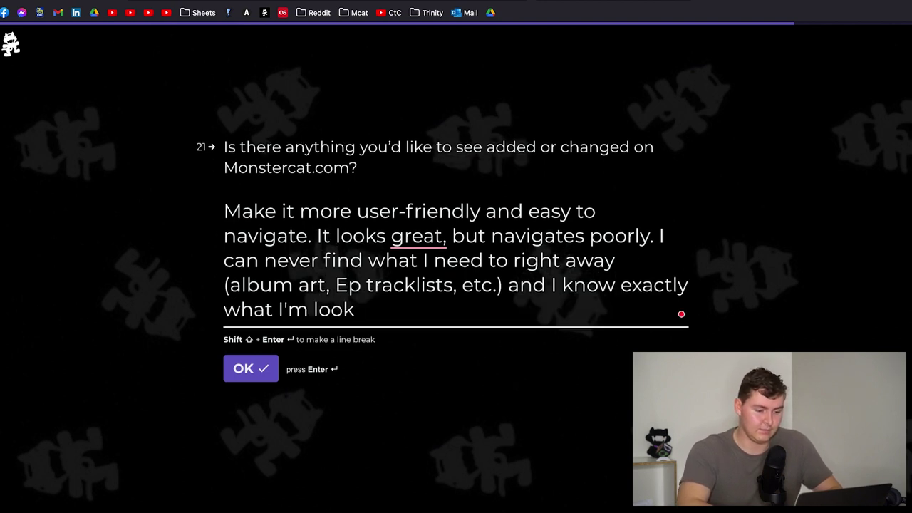
type("ing for.")
- Submit question 21, answer No on NFTs and Yes on shop orders, and pick 'During the Gold pre-sale!'
left_click(264, 374)
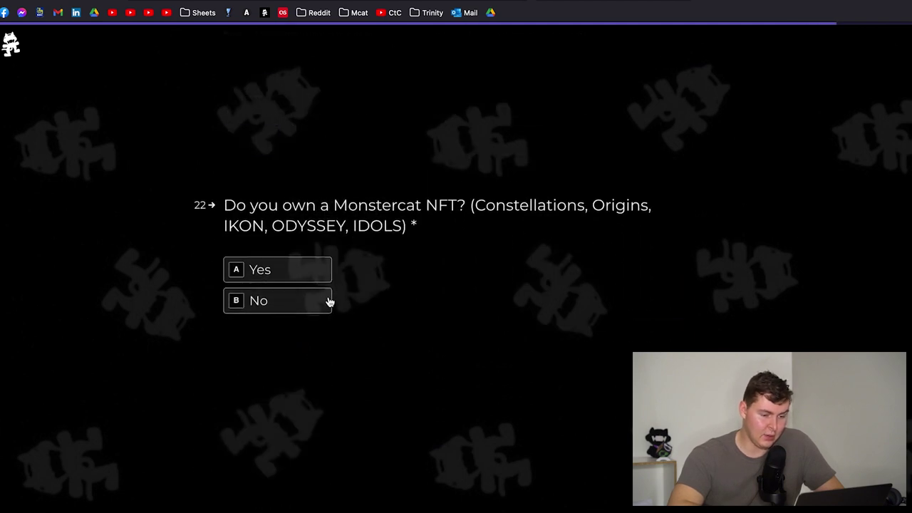
left_click(303, 305)
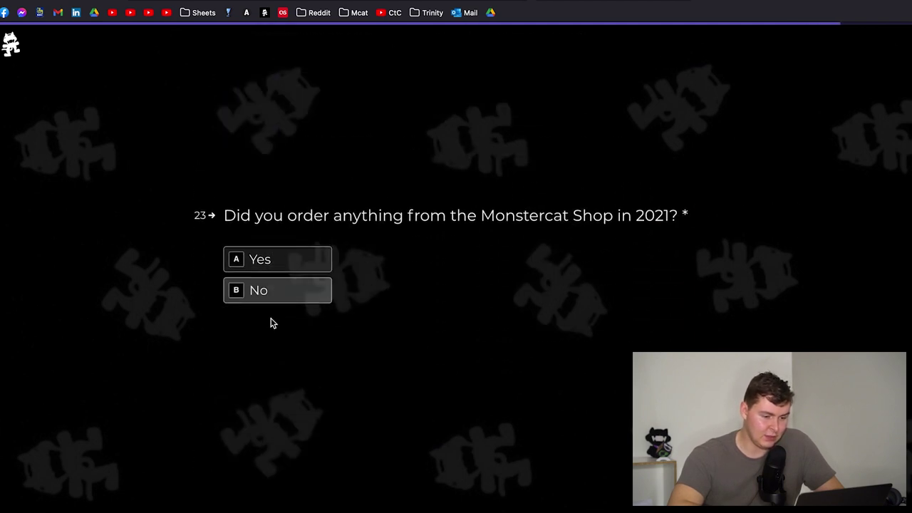
left_click(284, 266)
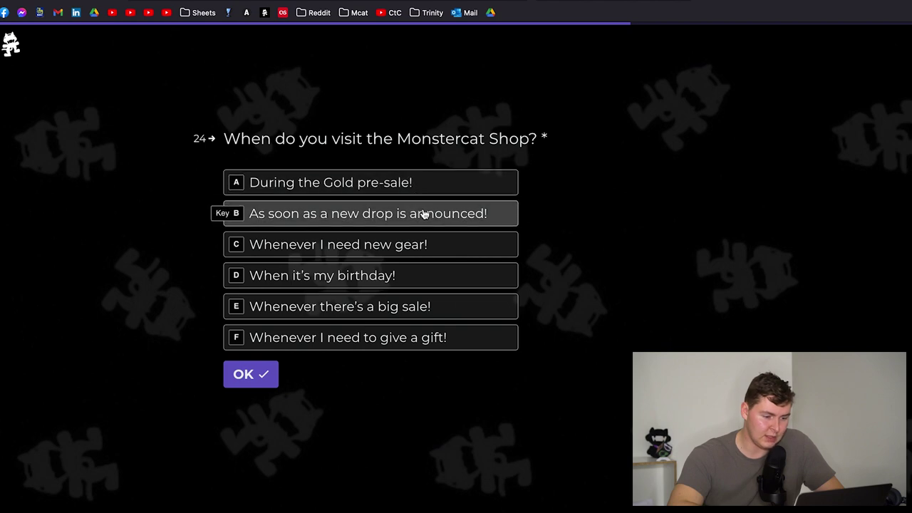
left_click(441, 191)
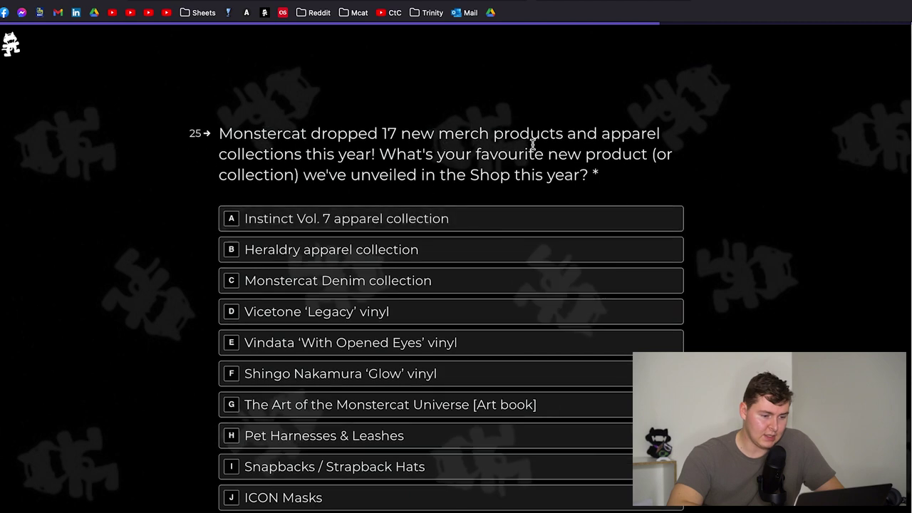
- Scroll through the merchandise list from Instinct Vol. 7 apparel down to Gaming Mats
scroll(735, 136, "down", 2)
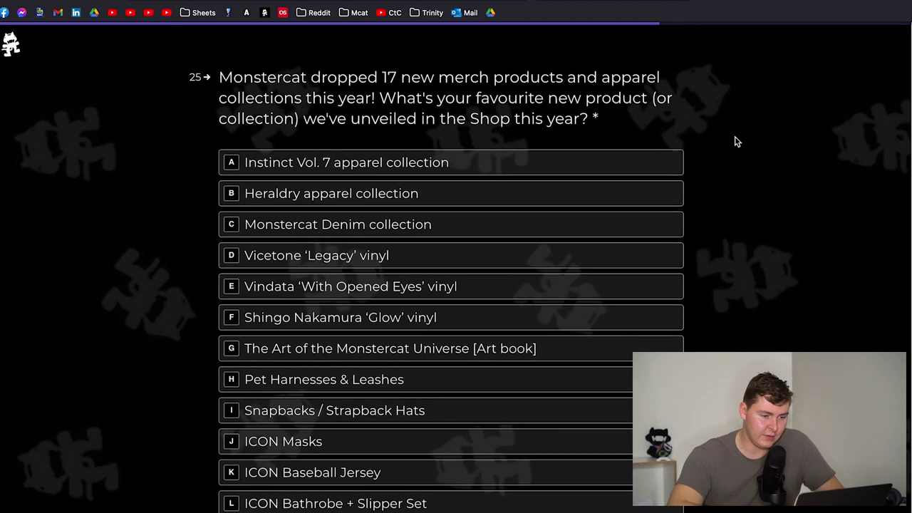
scroll(722, 114, "down", 3)
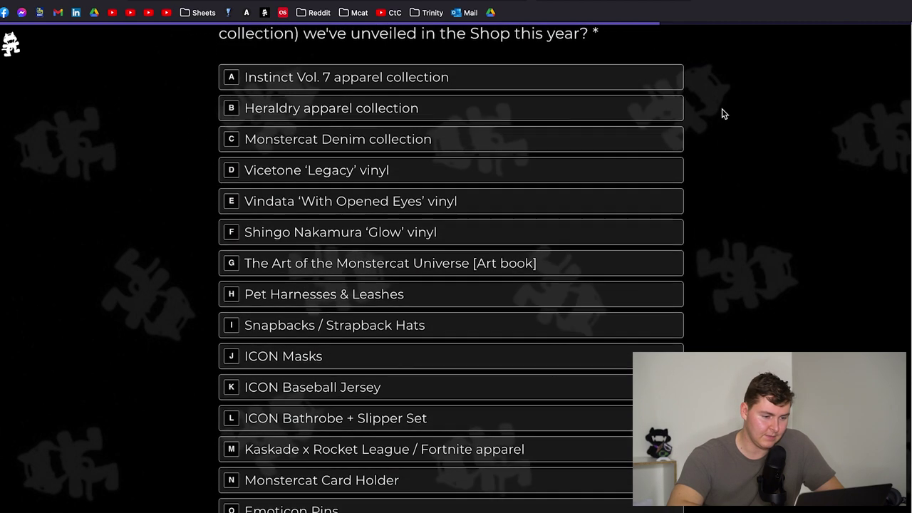
scroll(722, 108, "down", 1)
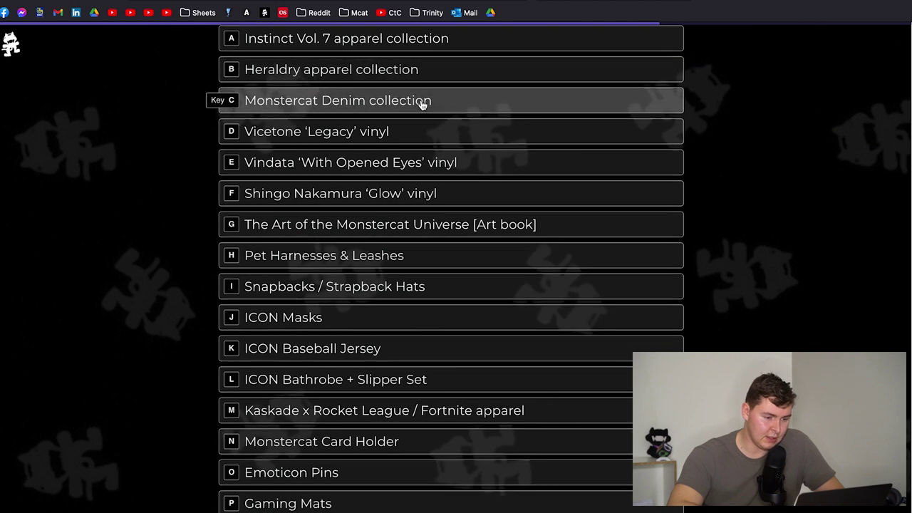
scroll(417, 199, "down", 3)
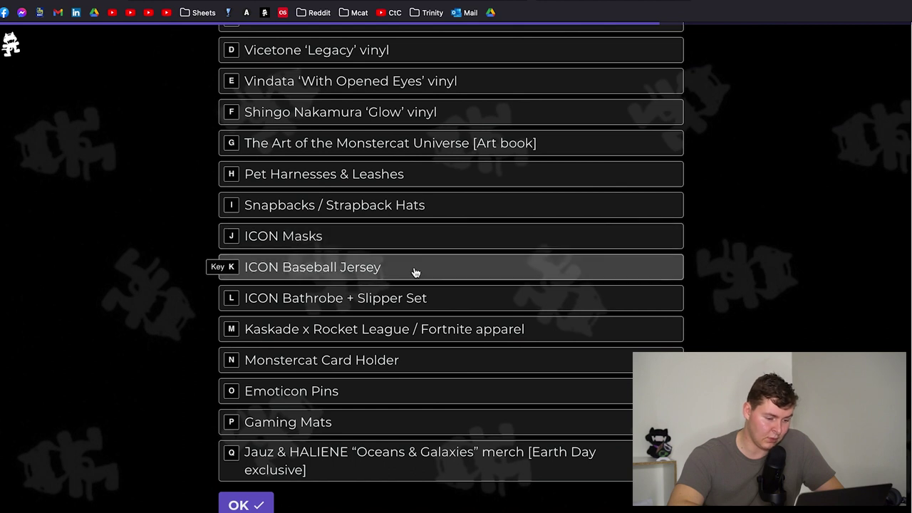
scroll(392, 436, "up", 3)
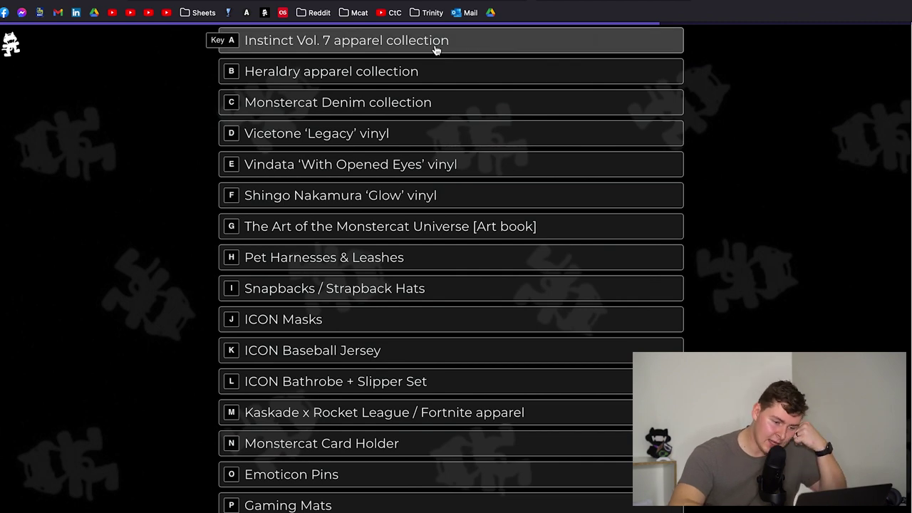
scroll(423, 285, "down", 1)
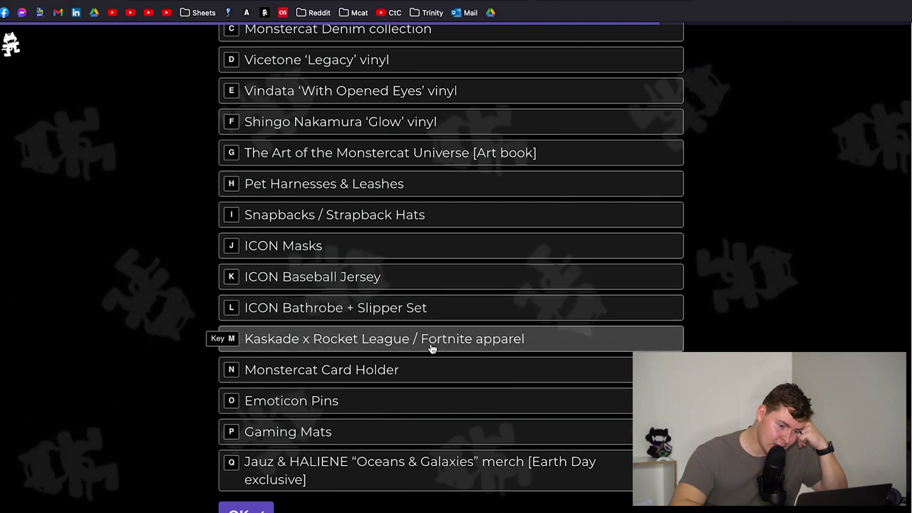
scroll(413, 430, "up", 1)
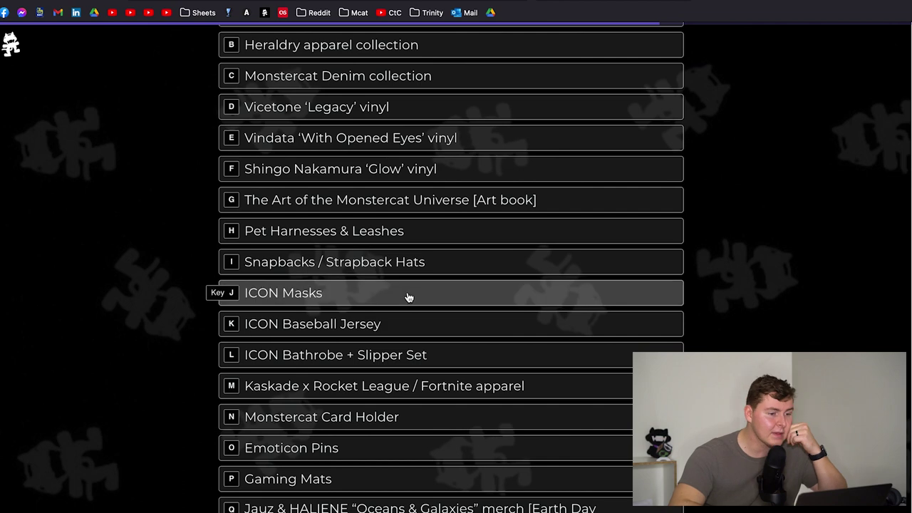
scroll(448, 145, "up", 2)
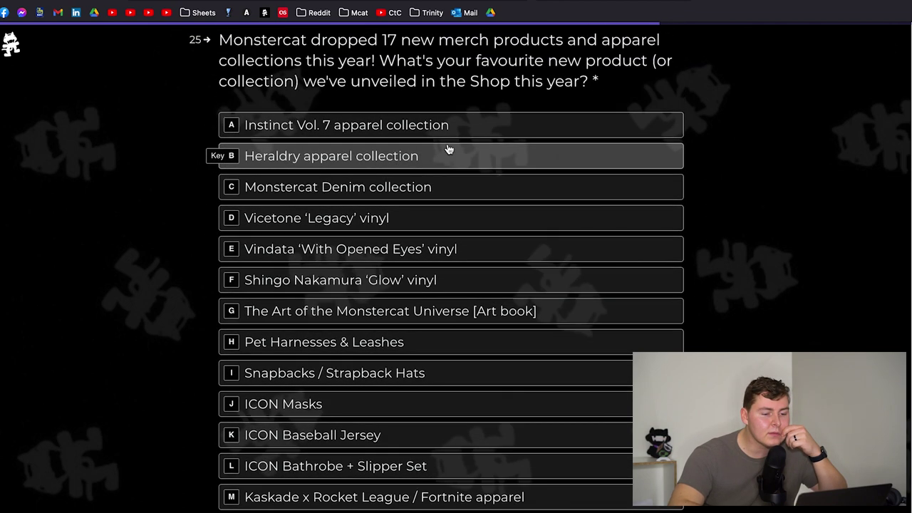
scroll(448, 151, "down", 1)
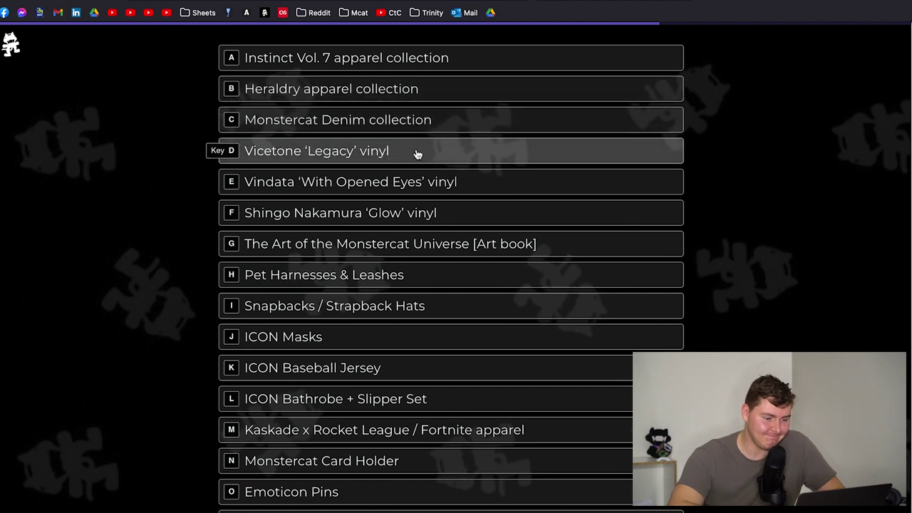
scroll(403, 257, "down", 1)
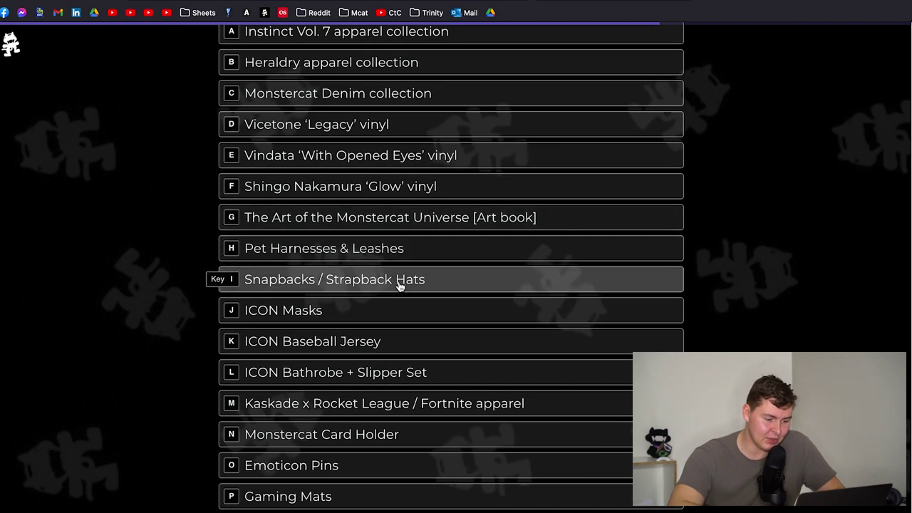
scroll(400, 287, "down", 1)
- Choose ICON Baseball Jersey, 'More cost-effective products' as motivator, and a 2/5 pricing rating
left_click(392, 322)
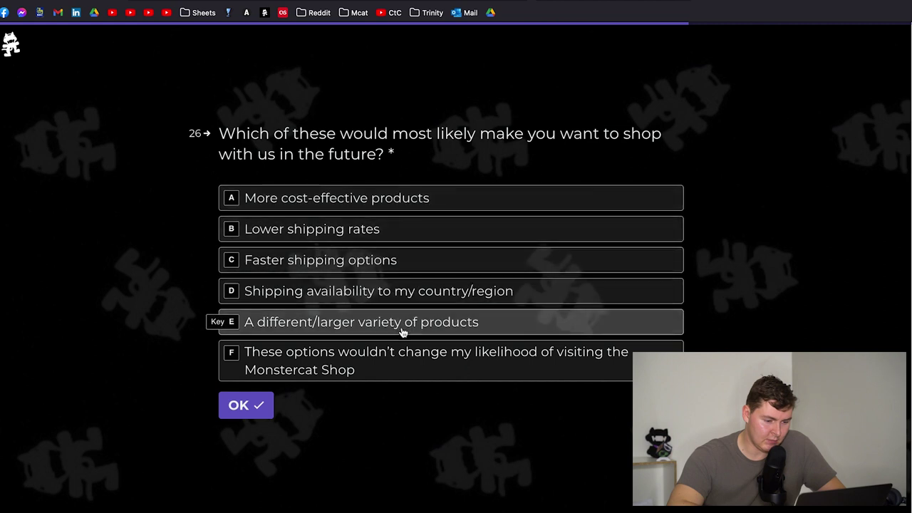
left_click(428, 200)
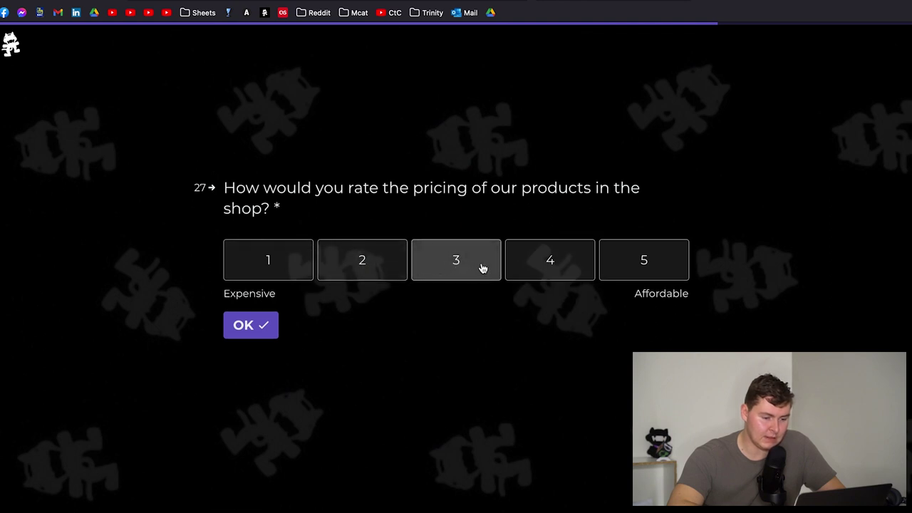
left_click(386, 264)
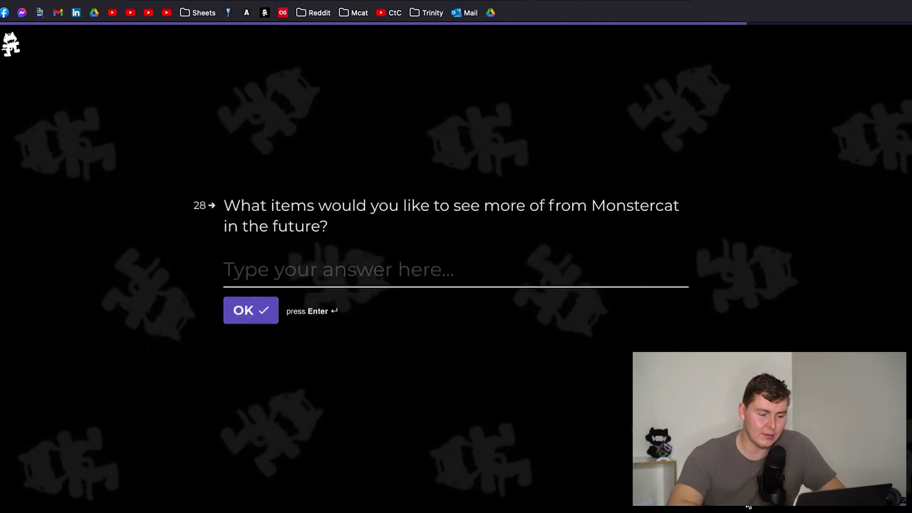
- Change the pricing rating to 3 and begin question 28's answer with 'More men's short'
scroll(466, 228, "up", 3)
left_click(442, 264)
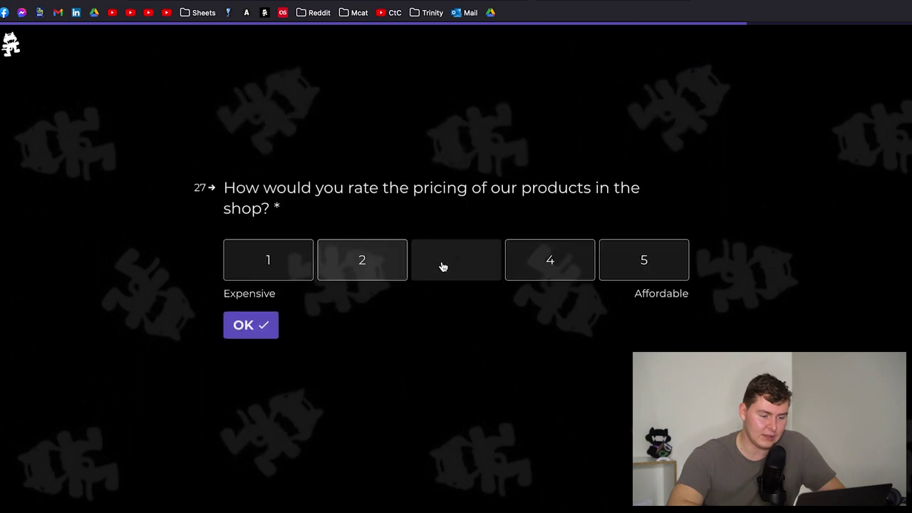
left_click(316, 276)
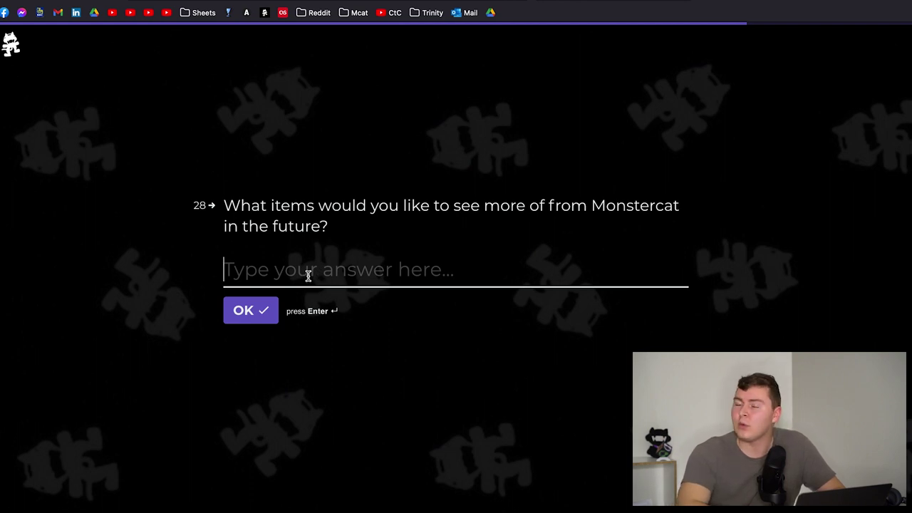
type("More men's short")
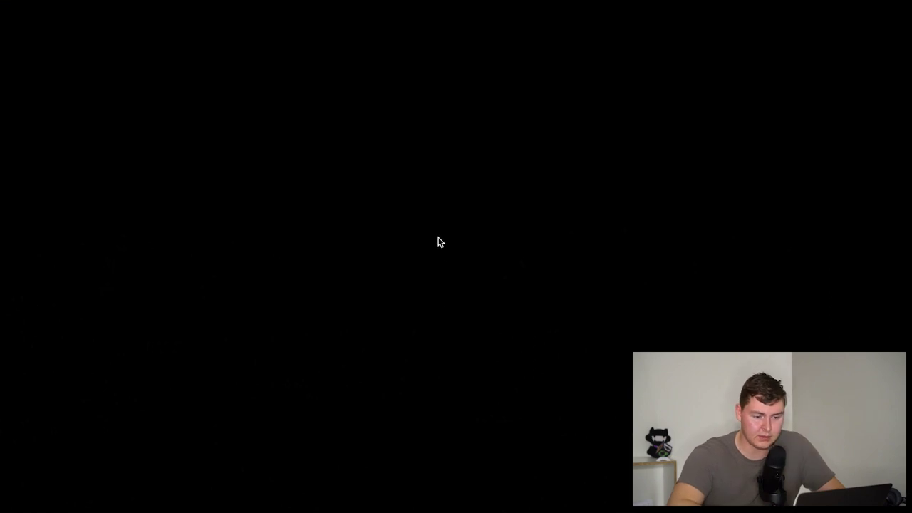
- Enter the login password to unlock the computer
type("•••••")
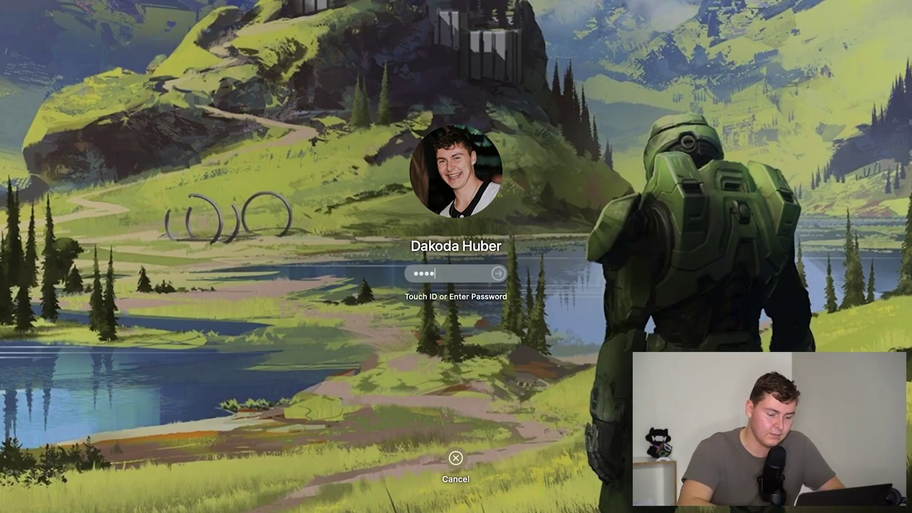
key("BackSpace")
key("BackSpace")
key("BackSpace")
key("BackSpace")
key("BackSpace")
type("•••••••••")
key("Return")
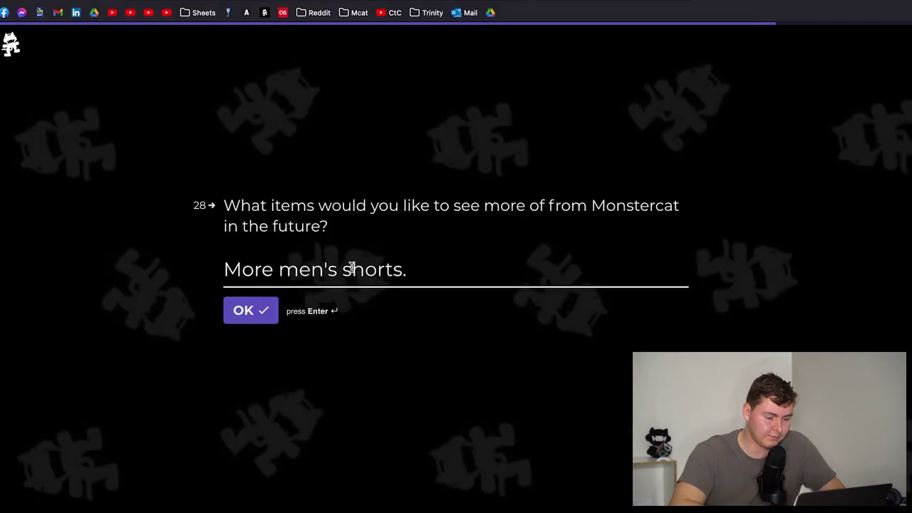
- Submit the shorts answer, confirm a current Gold subscription, and tick shop discount codes and pre-release music
left_click(253, 311)
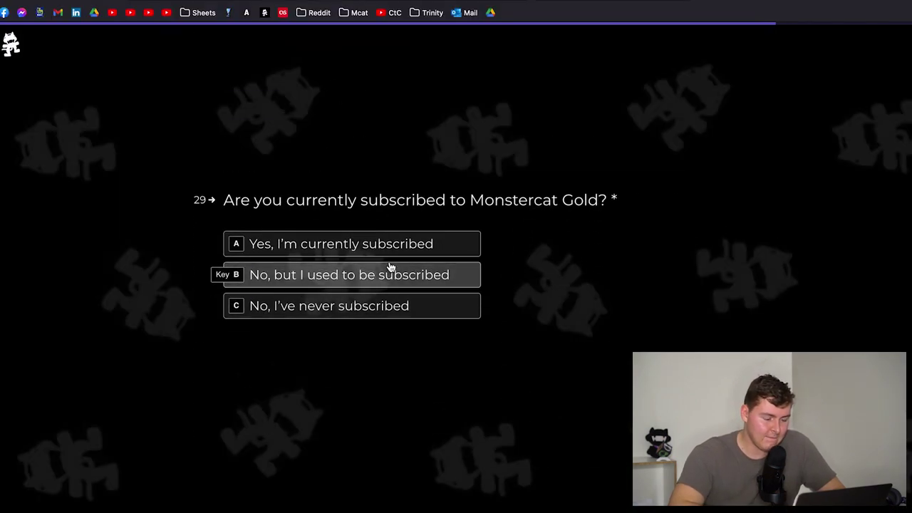
left_click(378, 242)
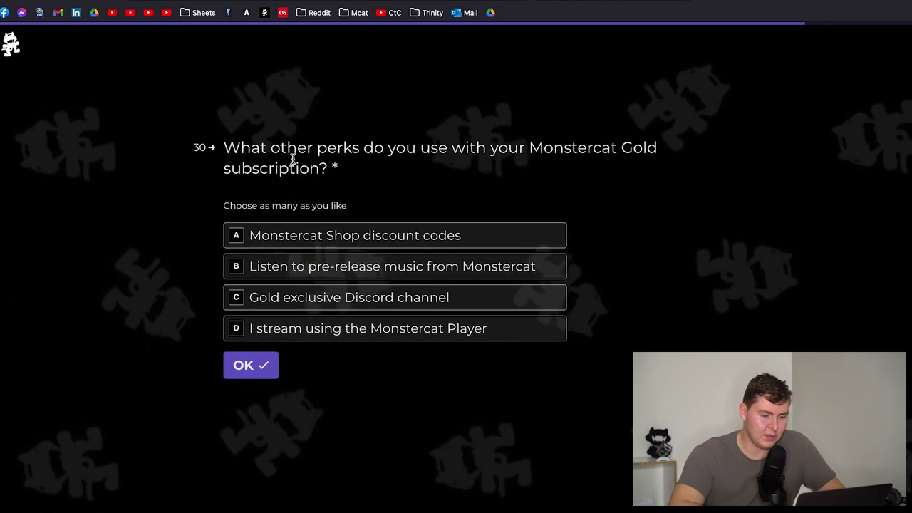
left_click(330, 242)
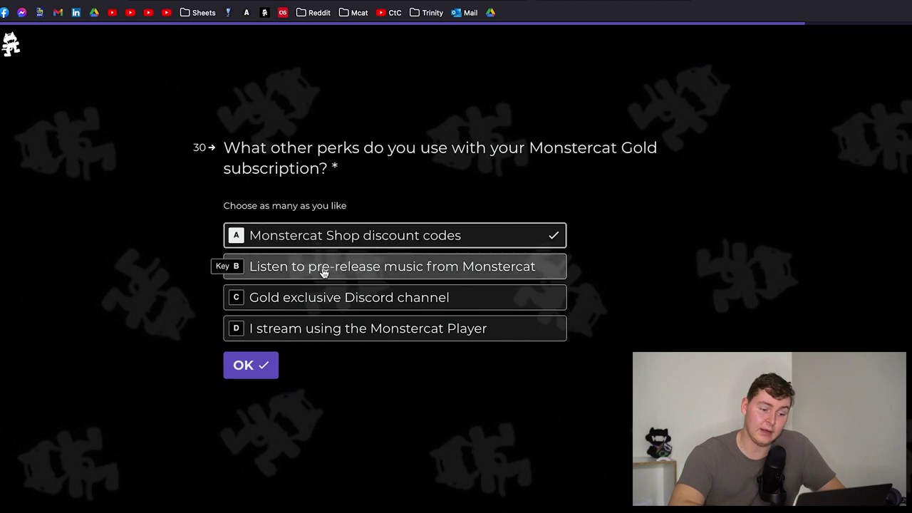
left_click(350, 270)
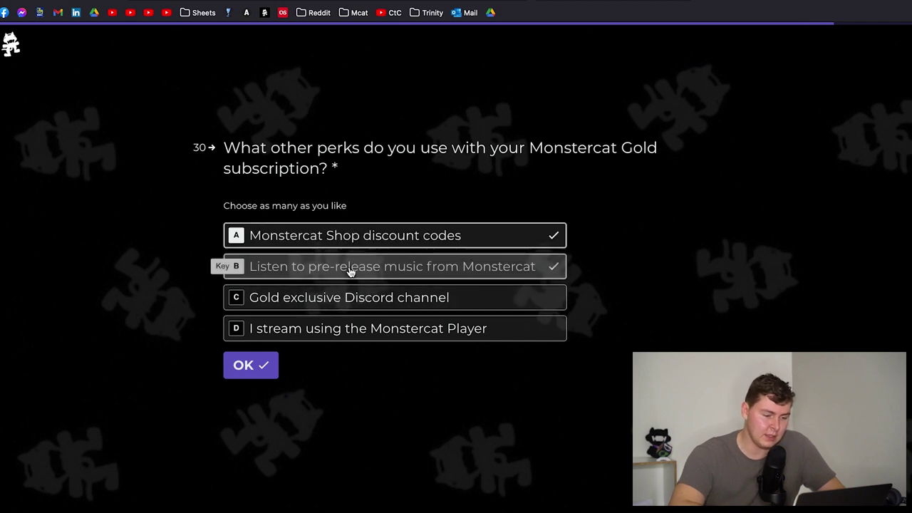
- Submit the chosen perks and answer the desired-perks question with 'I think it's great the way it is!'
left_click(246, 368)
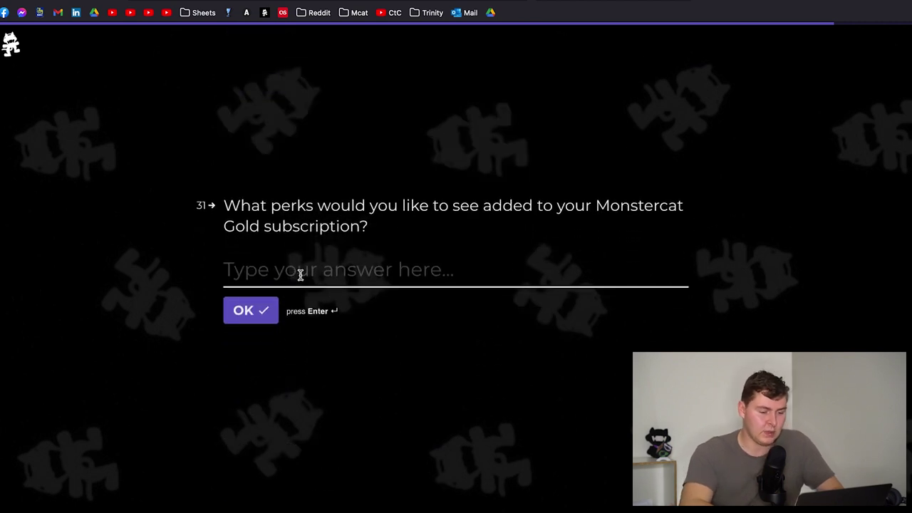
type("I think it's grea tt")
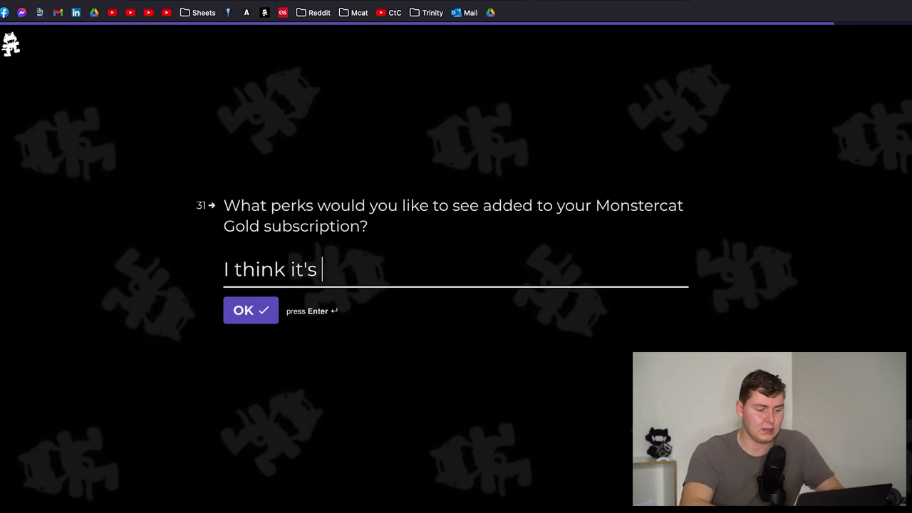
key("BackSpace")
key("BackSpace")
key("BackSpace")
type("t the way it is!")
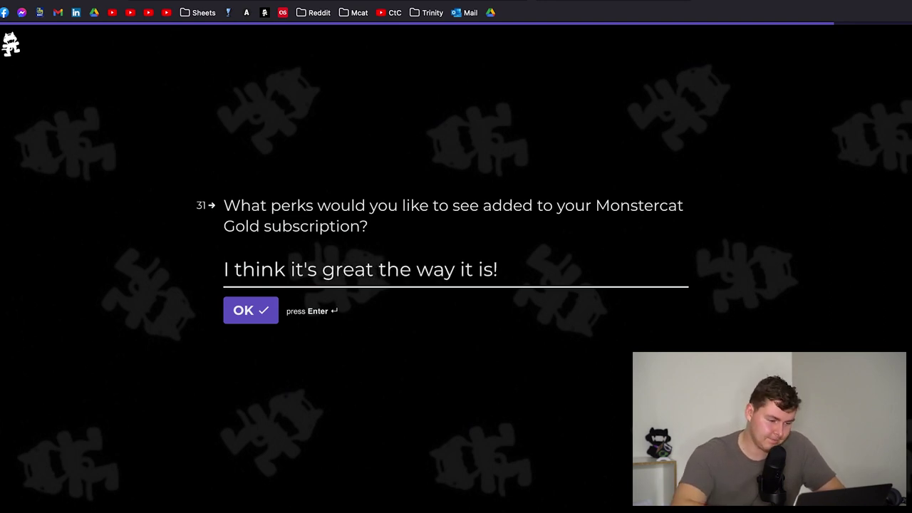
key("Return")
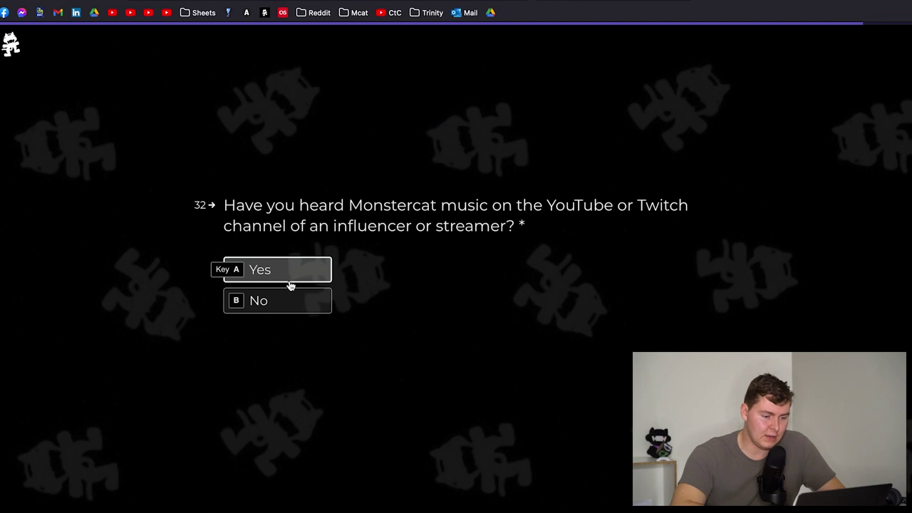
- Answer Yes to hearing Monstercat on a streamer's channel and enter that streamer's channel name
left_click(277, 279)
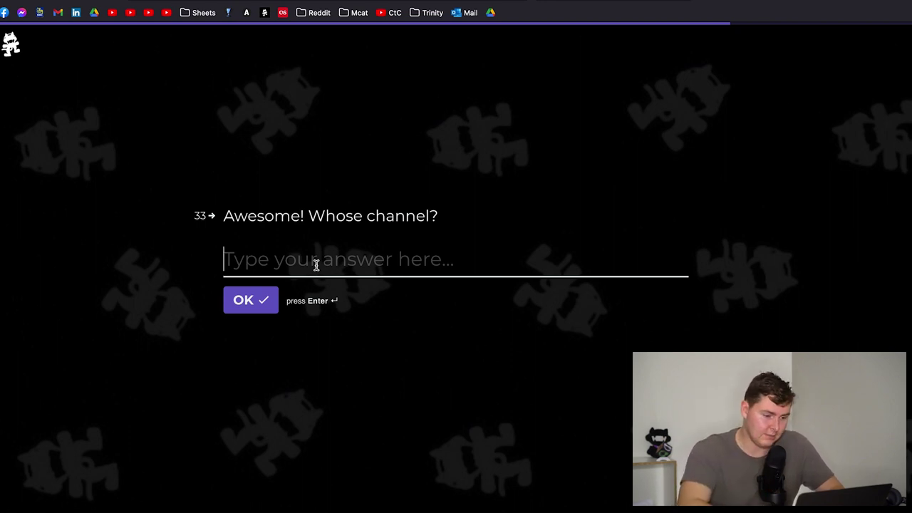
type("Doublelift")
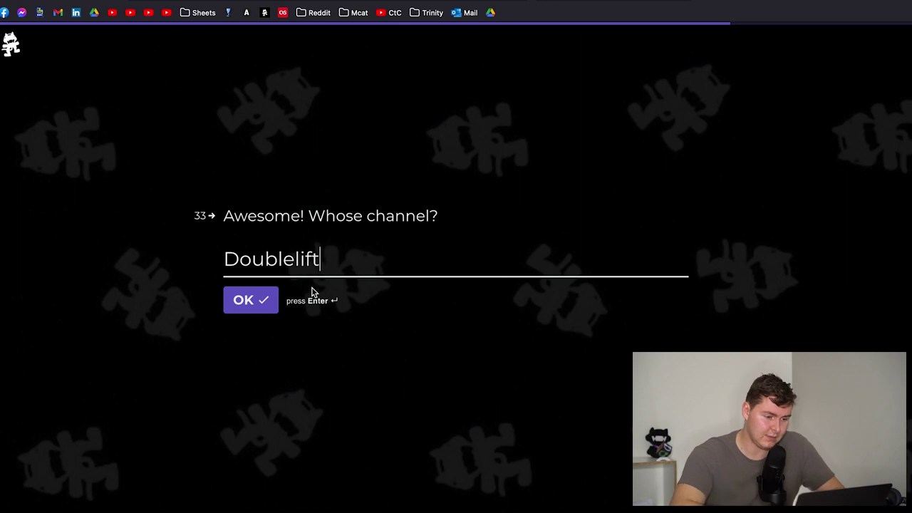
key("Return")
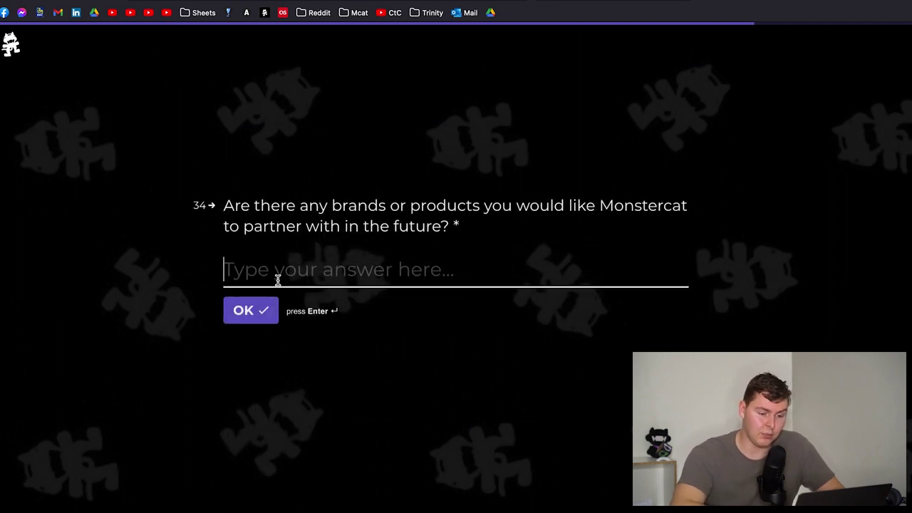
- Try skipping the required brand-partnership question, then start its answer with 'Part'
left_click(253, 314)
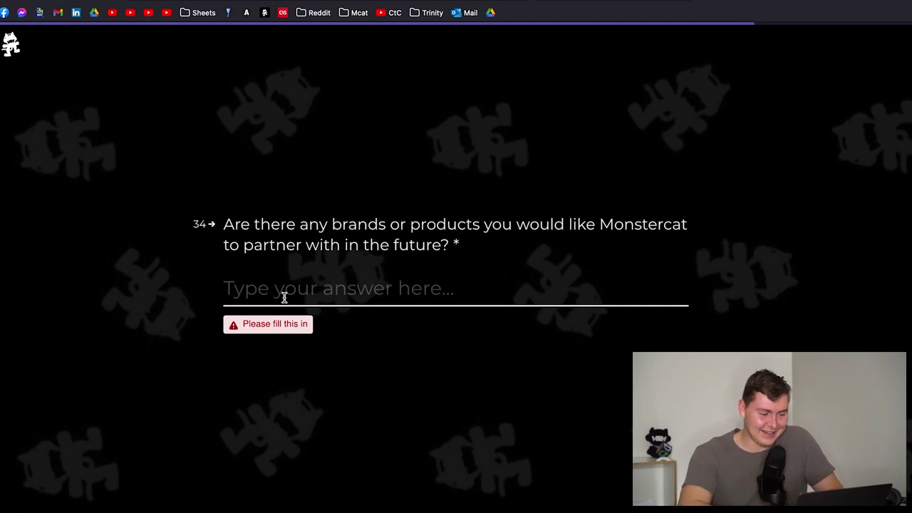
type("Part")
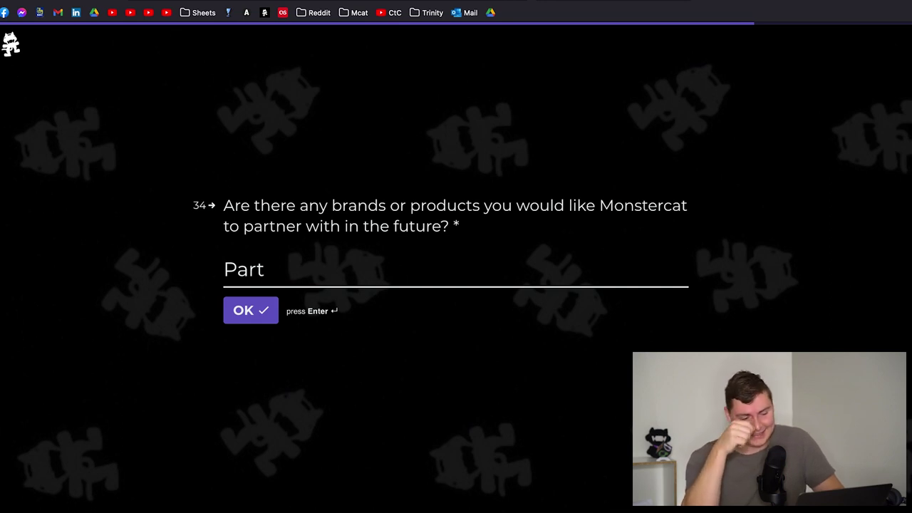
- Write the partnership answer's opening as 'Partner with community members', correcting typos along the way
type("ner w")
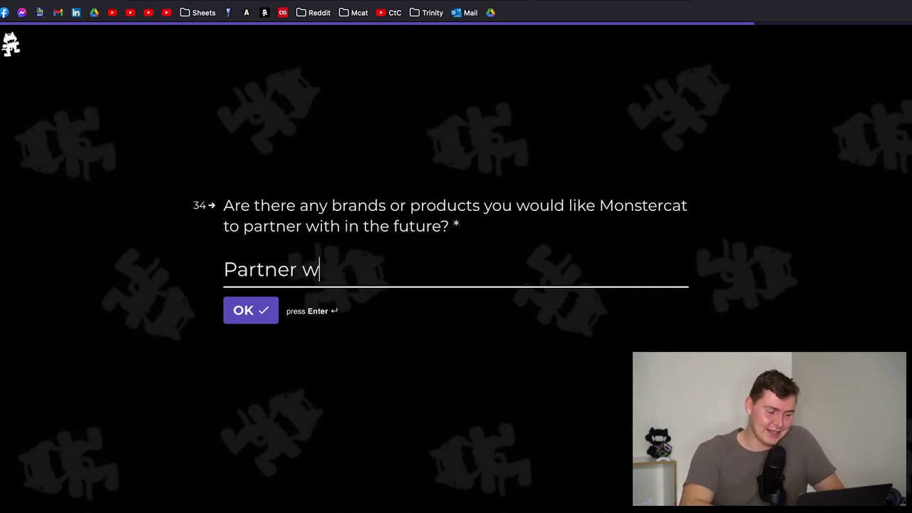
type("ith c")
key("BackSpace")
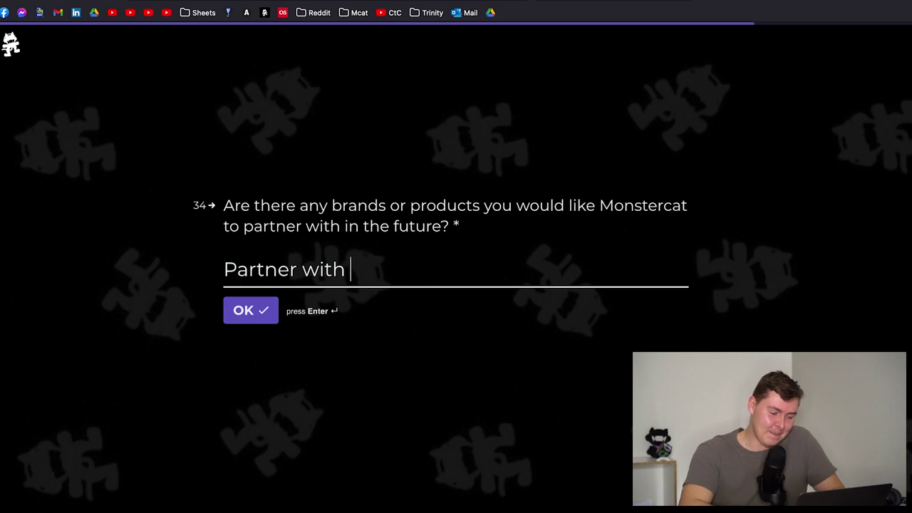
type("non-Monster")
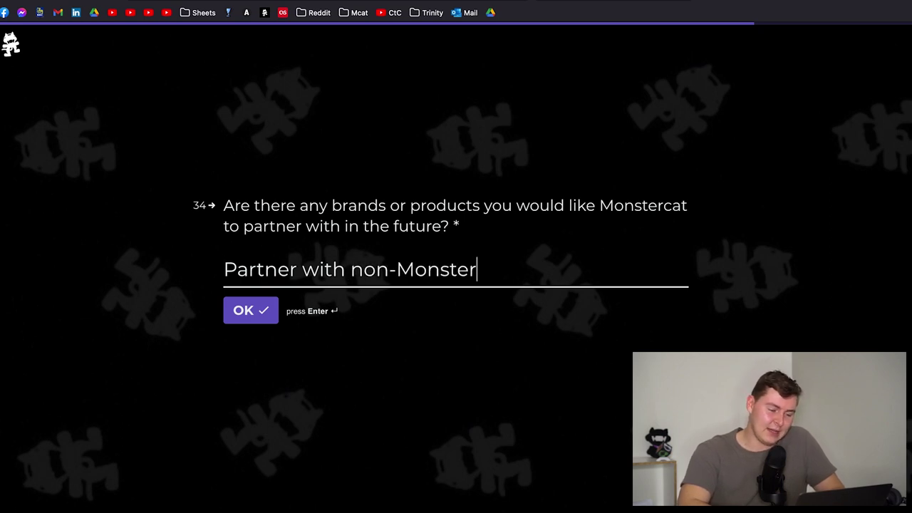
key("BackSpace")
key("BackSpace")
key("BackSpace")
key("BackSpace")
key("BackSpace")
key("BackSpace")
key("BackSpace")
key("BackSpace")
key("BackSpace")
key("BackSpace")
key("BackSpace")
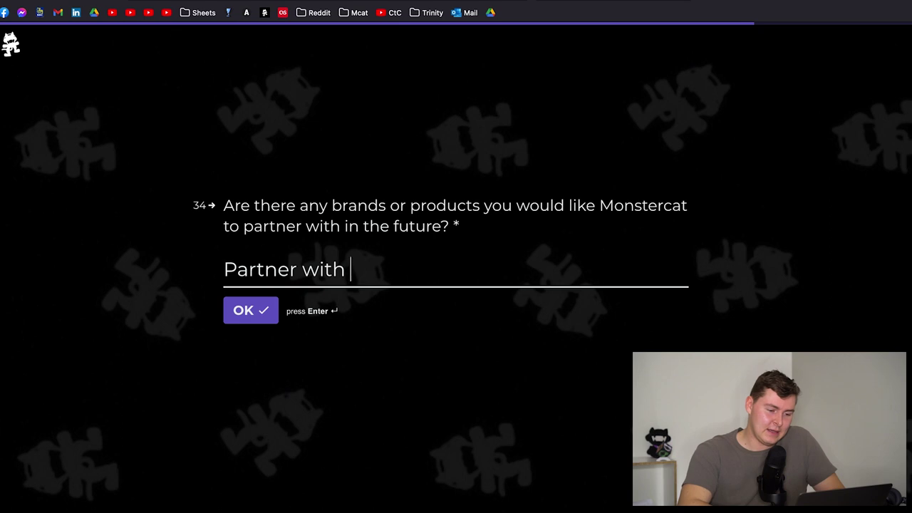
type("non")
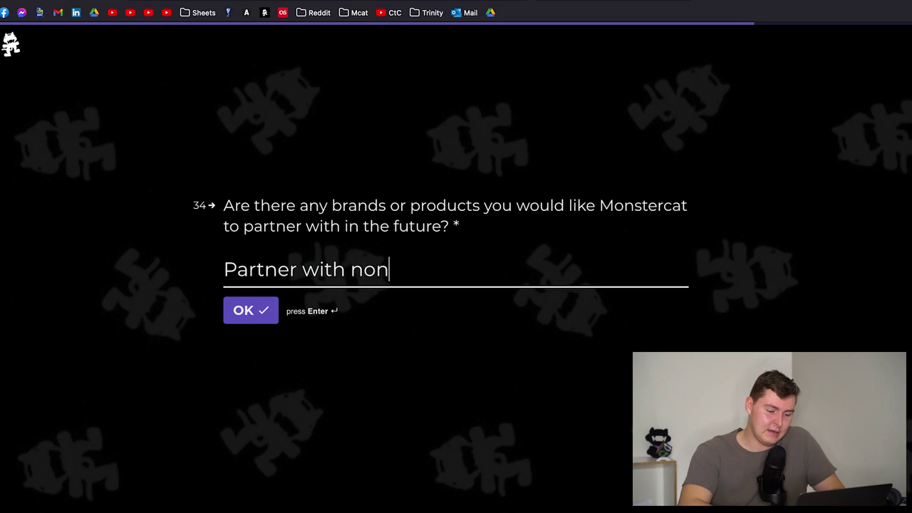
type("-official ")
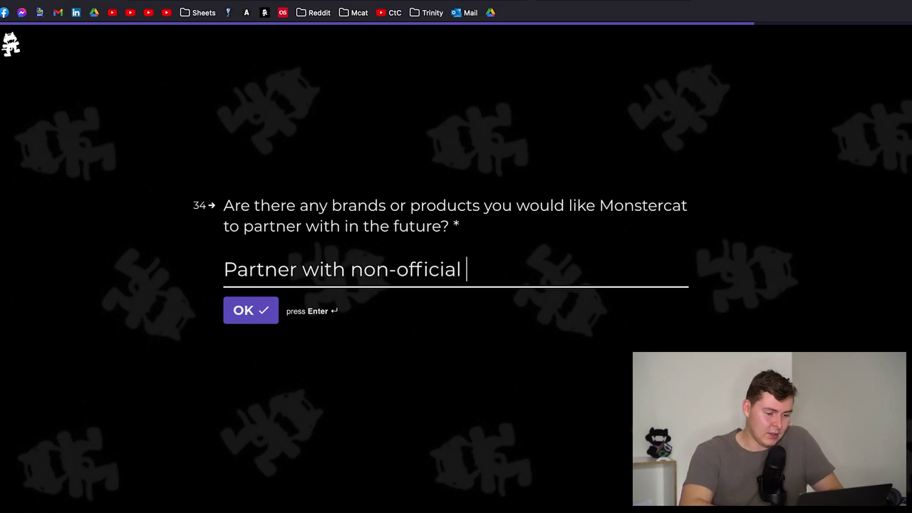
type("Monstercat")
key("BackSpace")
key("BackSpace")
key("BackSpace")
key("BackSpace")
key("BackSpace")
key("BackSpace")
key("BackSpace")
key("BackSpace")
key("BackSpace")
key("BackSpace")
key("BackSpace")
key("BackSpace")
key("BackSpace")
key("BackSpace")
key("BackSpace")
key("BackSpace")
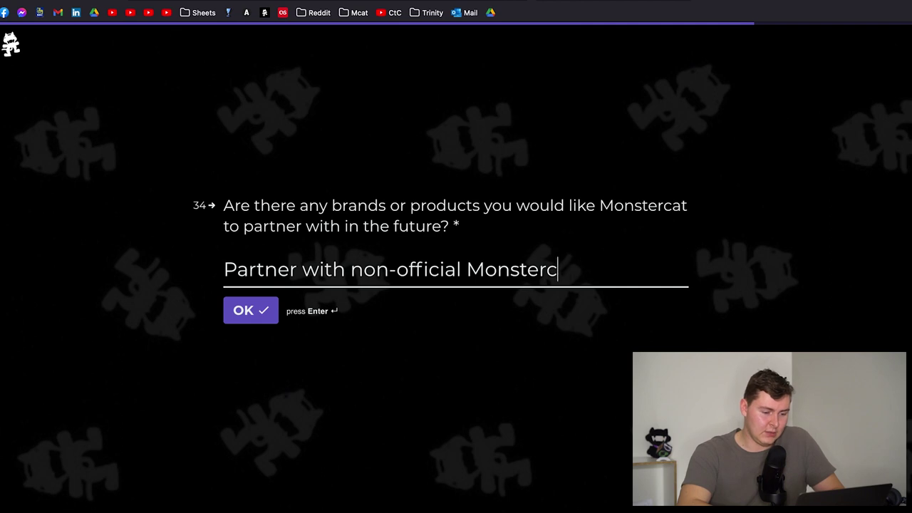
key("BackSpace")
key("BackSpace")
key("BackSpace")
key("BackSpace")
key("BackSpace")
key("BackSpace")
key("BackSpace")
key("BackSpace")
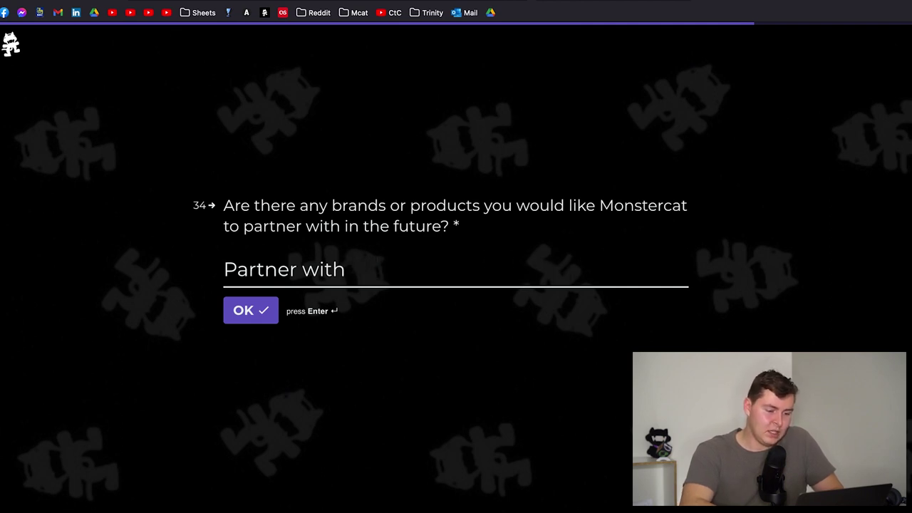
type("community members")
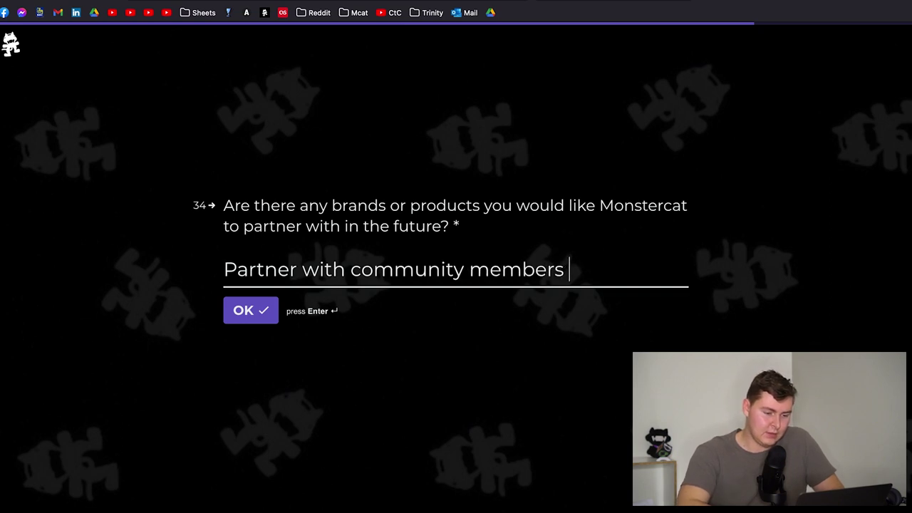
left_click(350, 269)
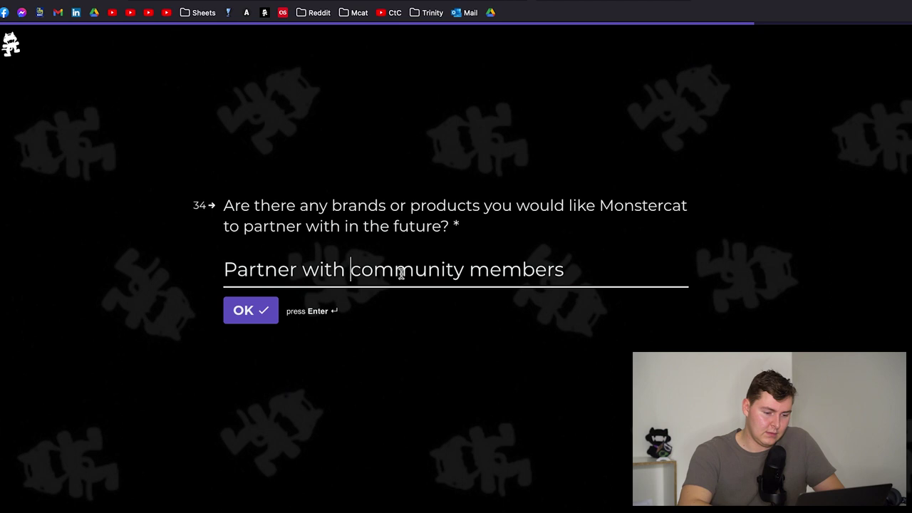
type("n")
key("BackSpace")
left_click(567, 271)
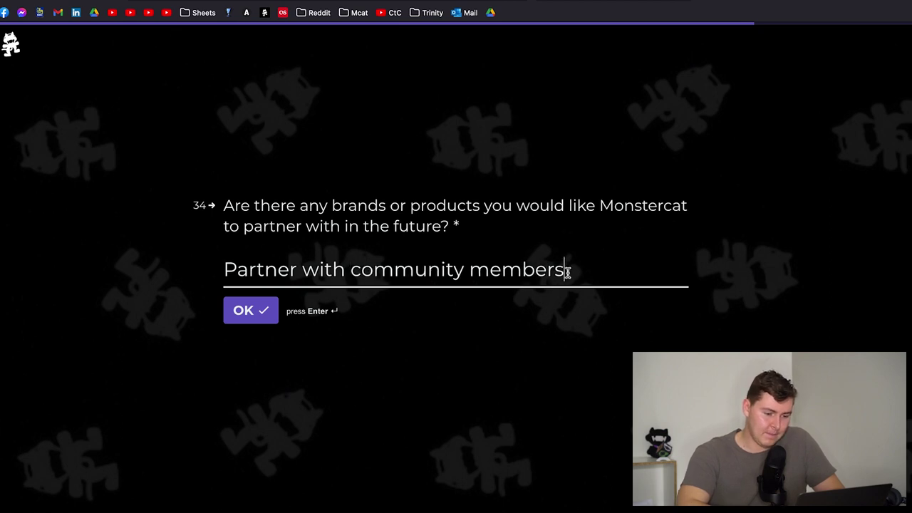
left_click(352, 270)
type("Monste")
key("BackSpace")
key("BackSpace")
key("BackSpace")
key("BackSpace")
key("BackSpace")
key("BackSpace")
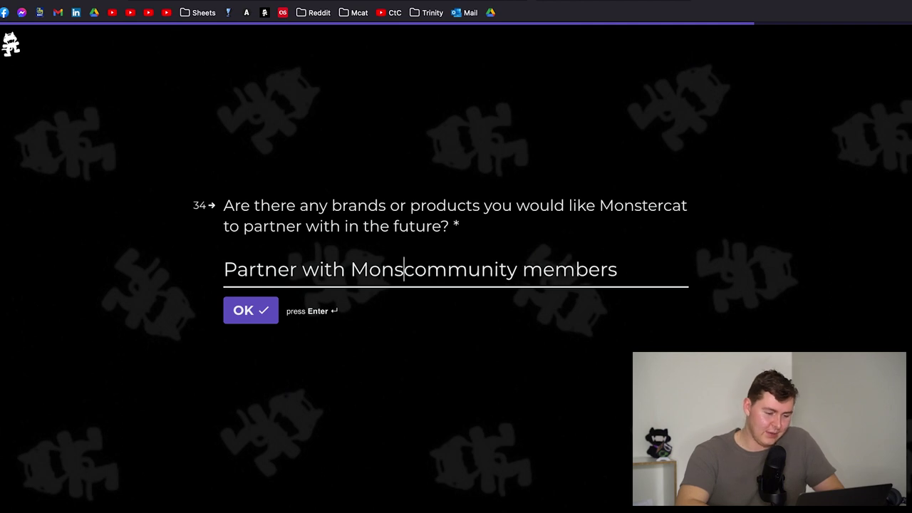
- Finish the answer with 'that make Monstercat related content', review it, and submit
left_click(575, 268)
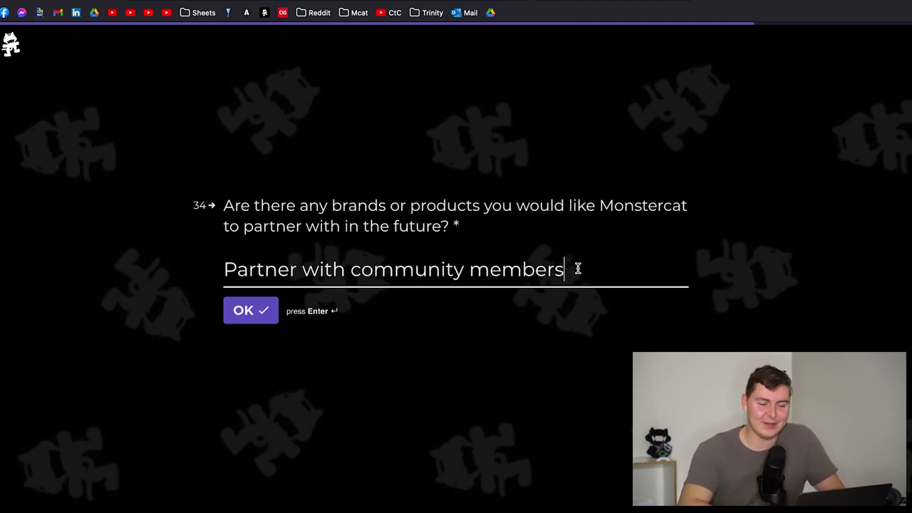
type("taht")
key("BackSpace")
key("BackSpace")
key("BackSpace")
key("BackSpace")
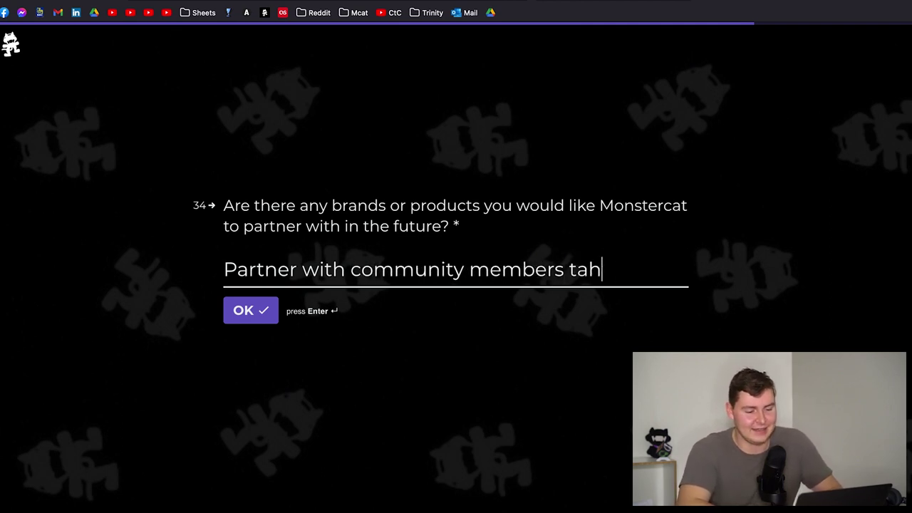
type("that make ")
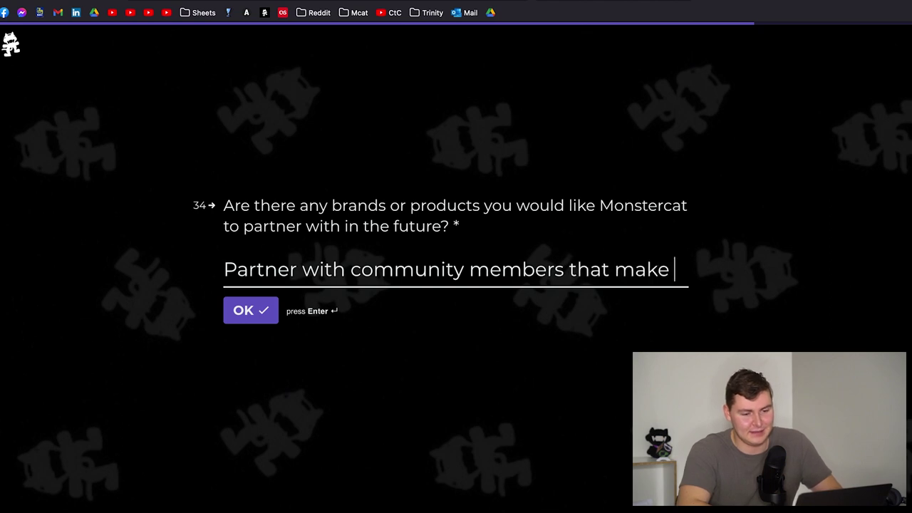
type("Monster")
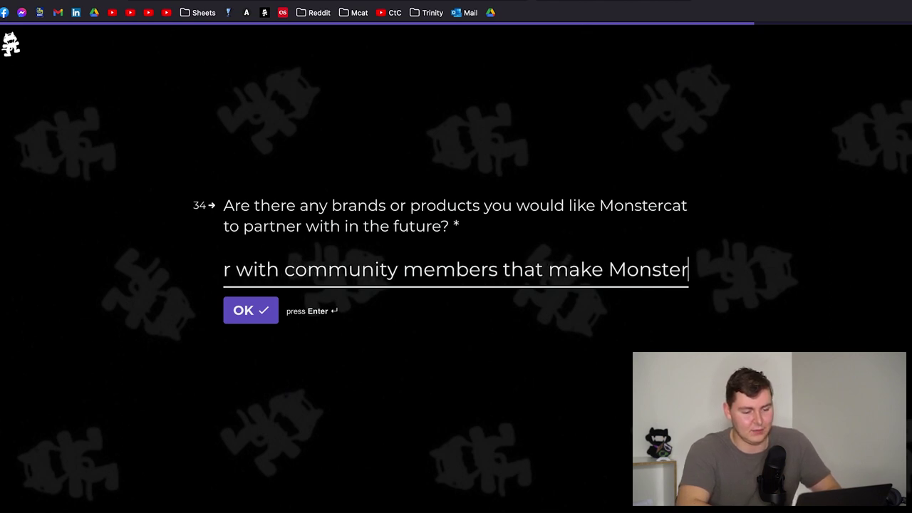
type("cat related co")
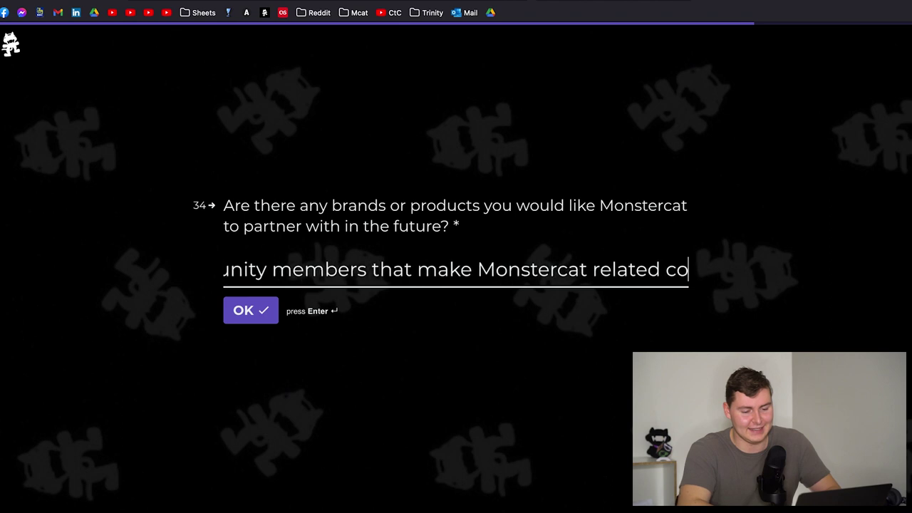
type("ntent (")
key("BackSpace")
key("BackSpace")
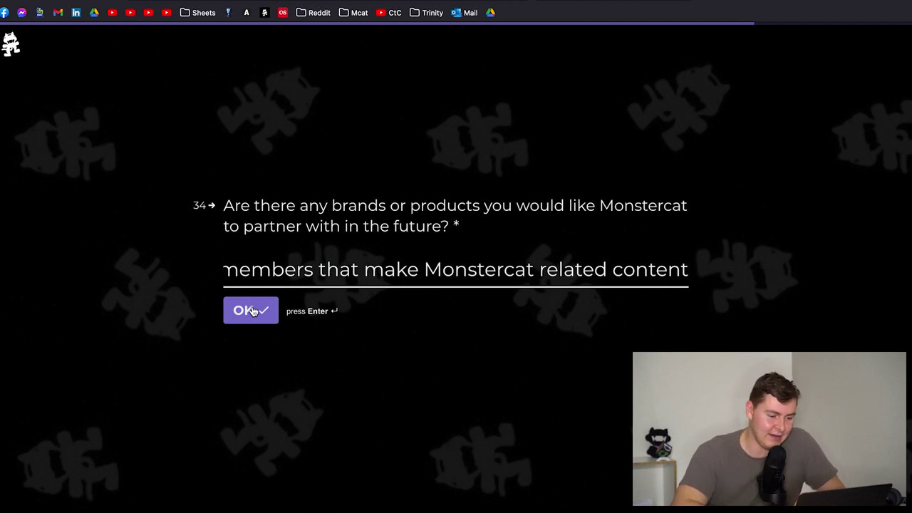
left_click(265, 271)
key("Left")
key("Left")
key("Left")
key("Left")
key("Left")
key("Left")
key("Left")
key("Left")
key("Left")
key("Left")
key("Left")
key("Left")
key("Left")
key("Left")
key("Left")
key("Left")
key("Left")
key("Left")
key("Left")
key("Left")
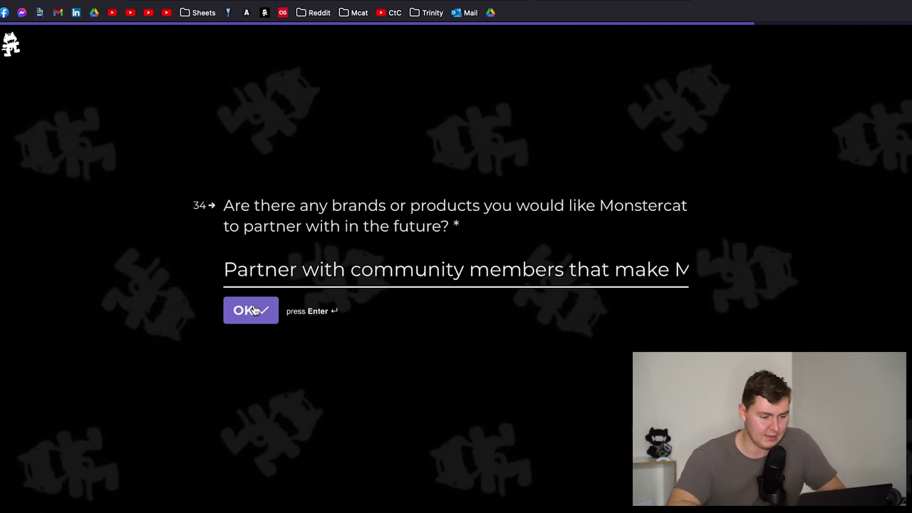
left_click(254, 311)
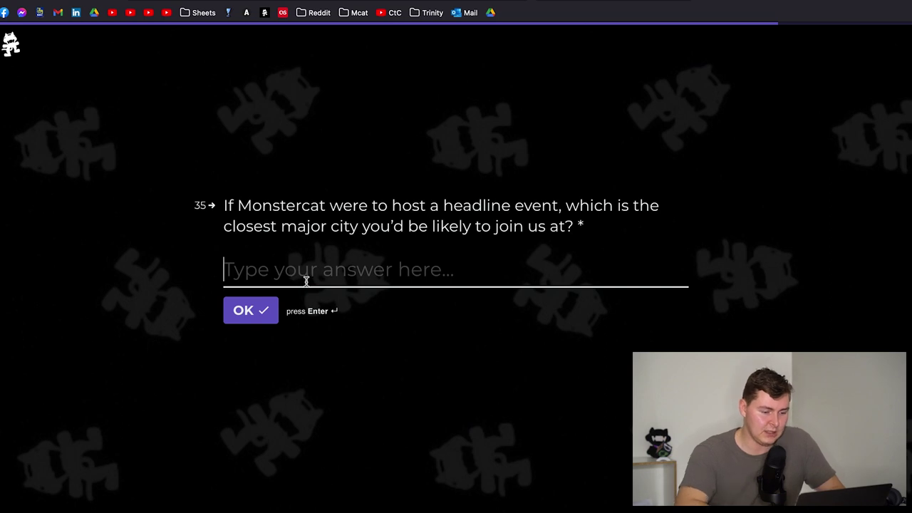
- Answer Vancouver as the closest headline-event city and Instinct as the event to attend
type("Vancouver")
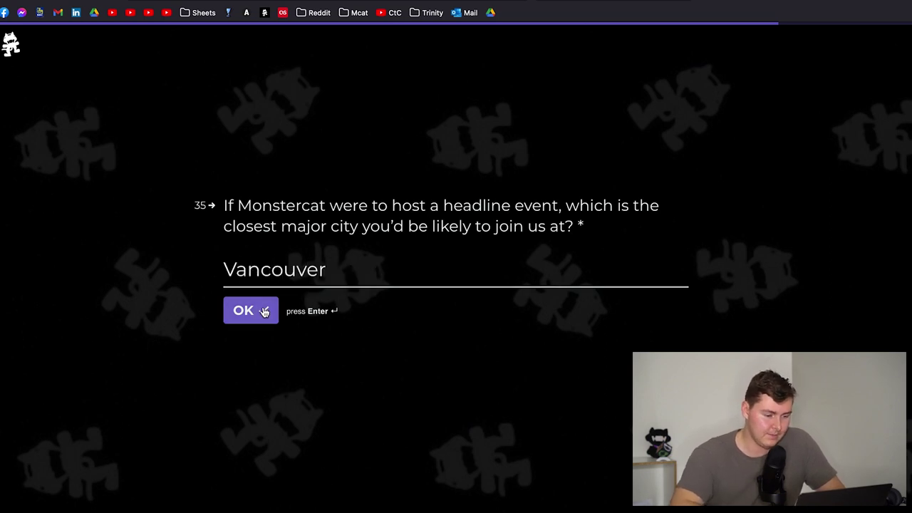
left_click(263, 310)
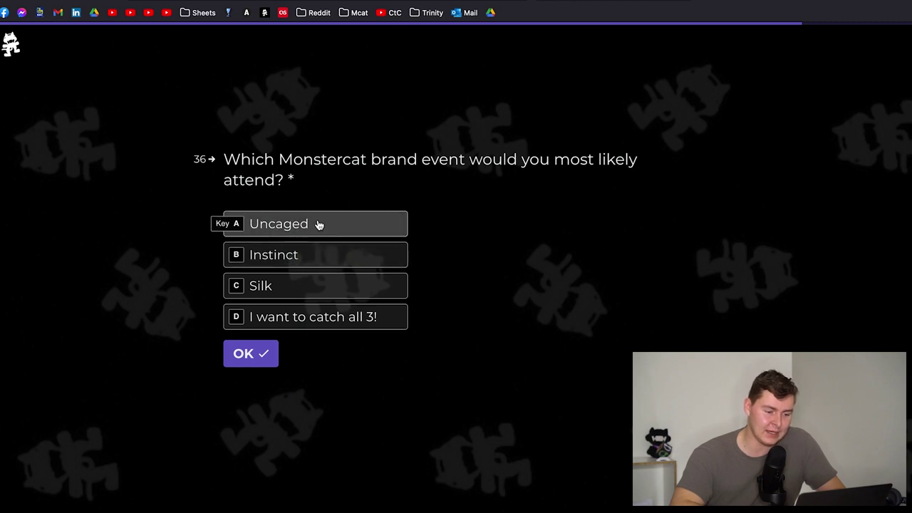
left_click(323, 255)
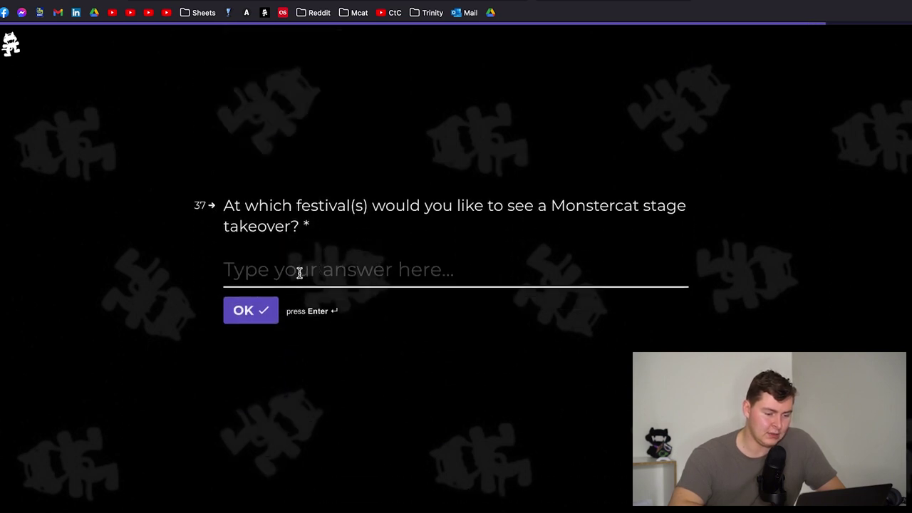
- Answer N/A to the festival question and skip the final comment question blank
left_click(253, 313)
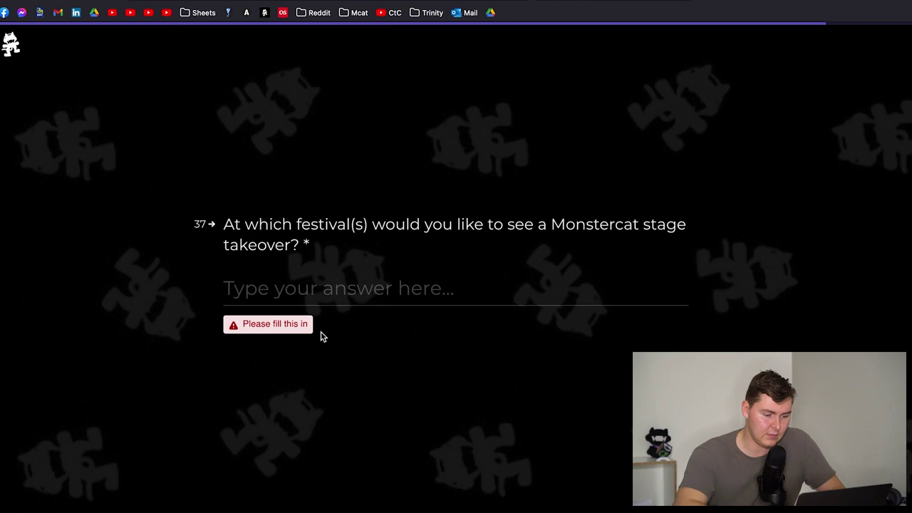
left_click(306, 294)
type("N")
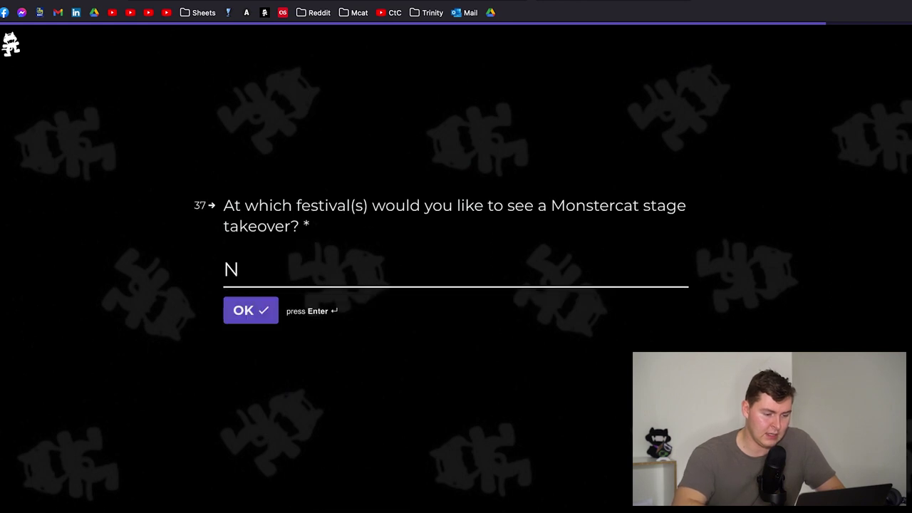
type("/A")
left_click(262, 318)
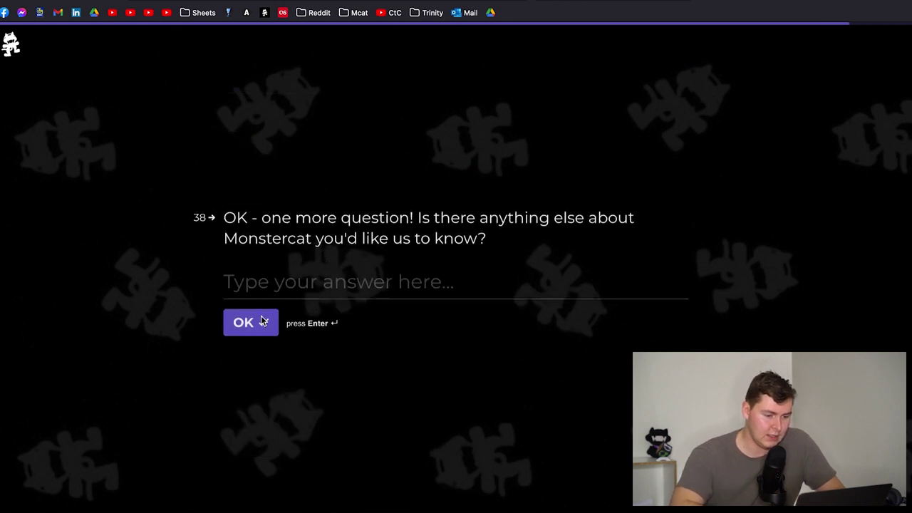
left_click(264, 275)
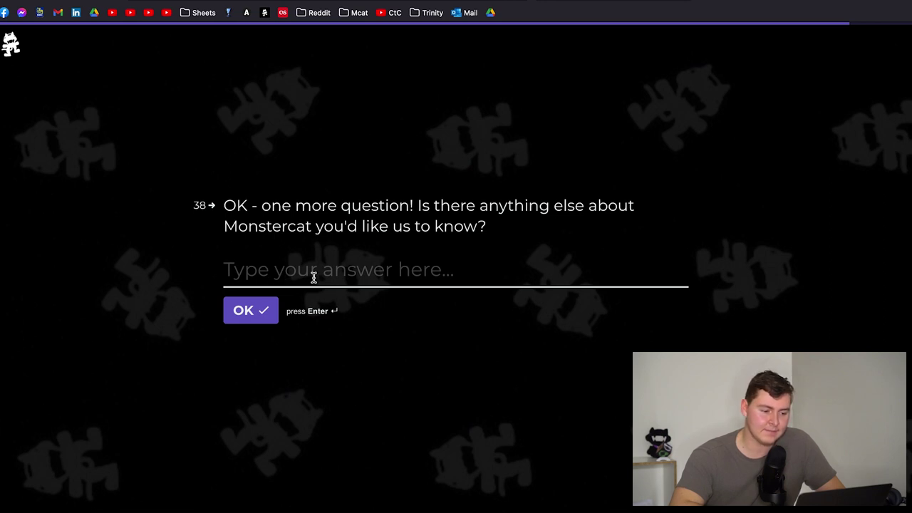
left_click(250, 311)
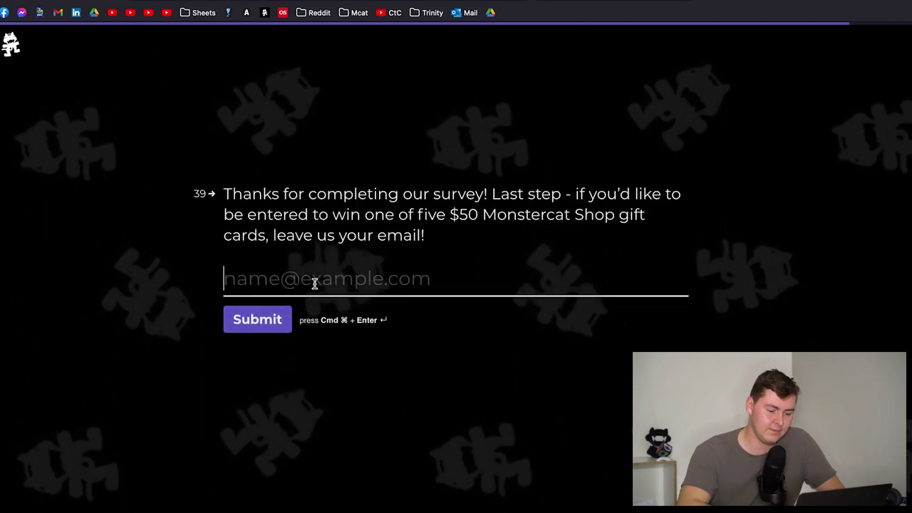
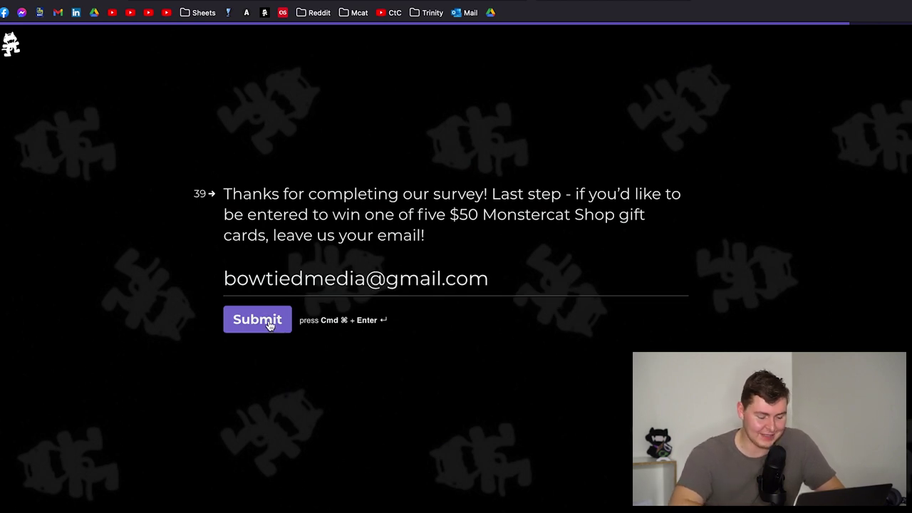
- Enter your email address for the gift-card draw and submit the survey
left_click(268, 320)
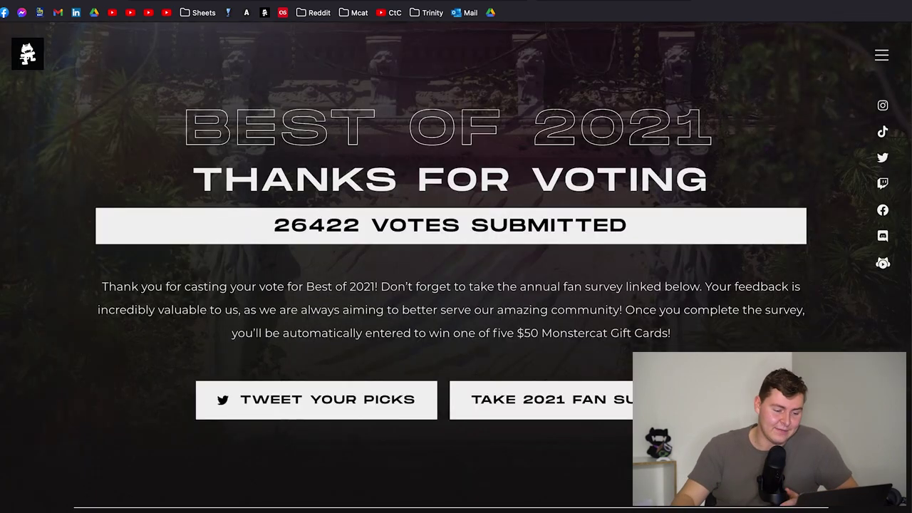
scroll(459, 128, "down", 3)
scroll(478, 178, "up", 3)
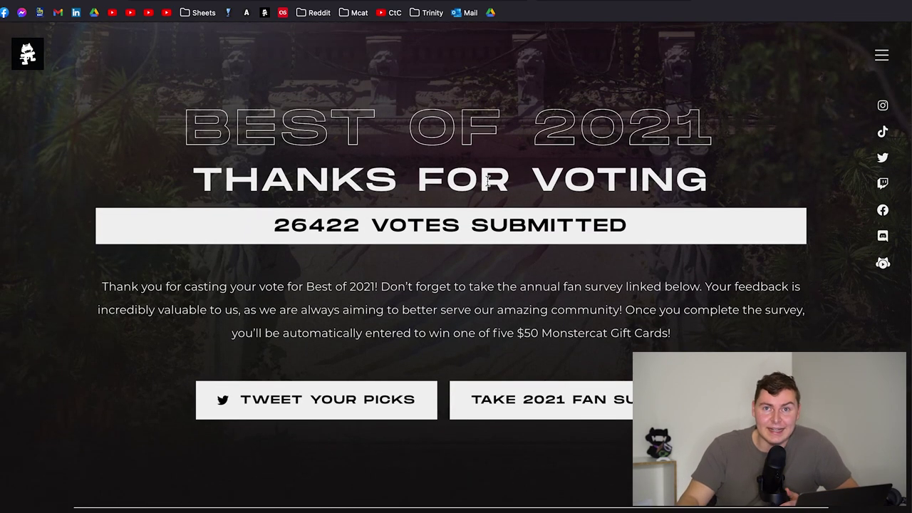